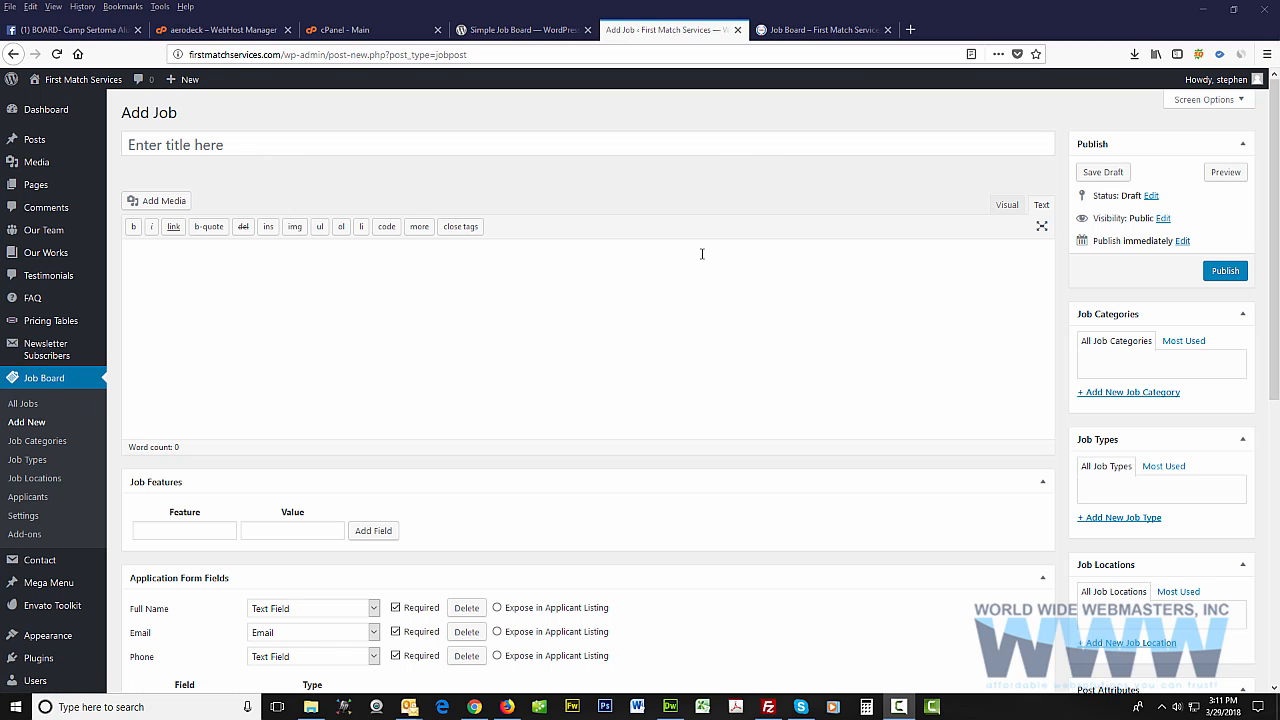
Check the site's public Job Board page, and open the Job Board settings
{"action": "left_click", "coordinate": [819, 33]}
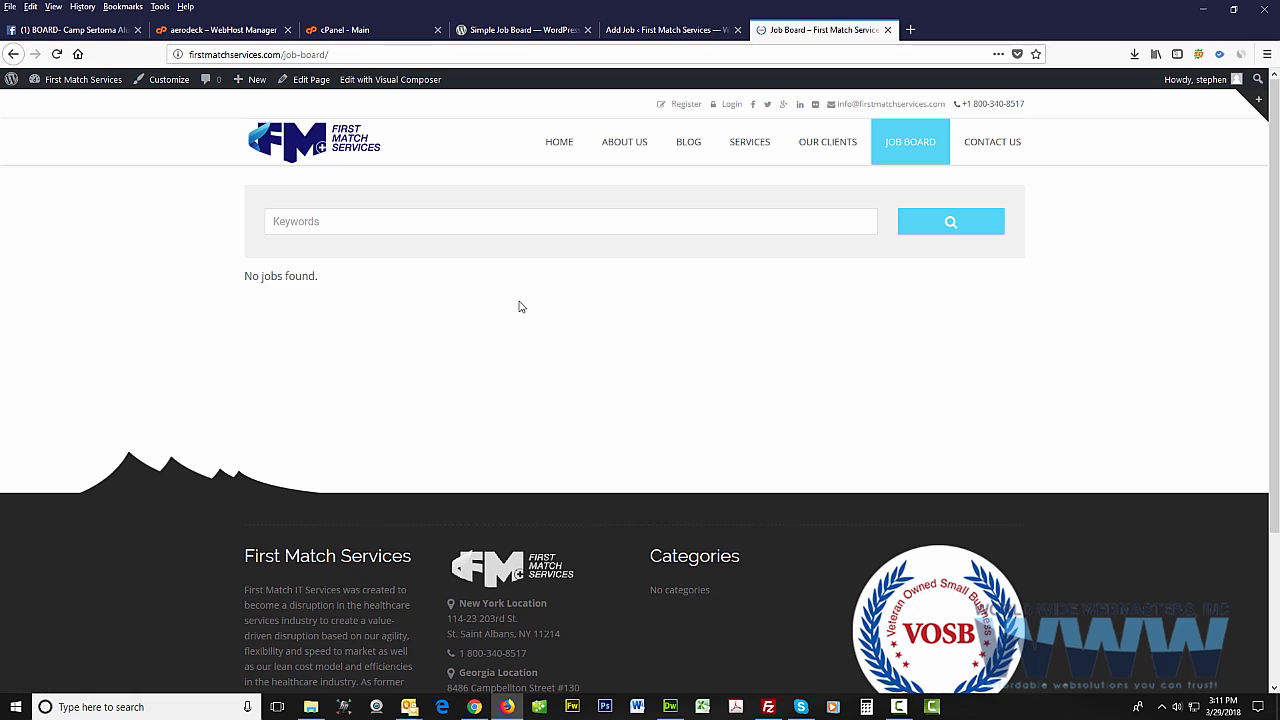
{"action": "left_click", "coordinate": [660, 31]}
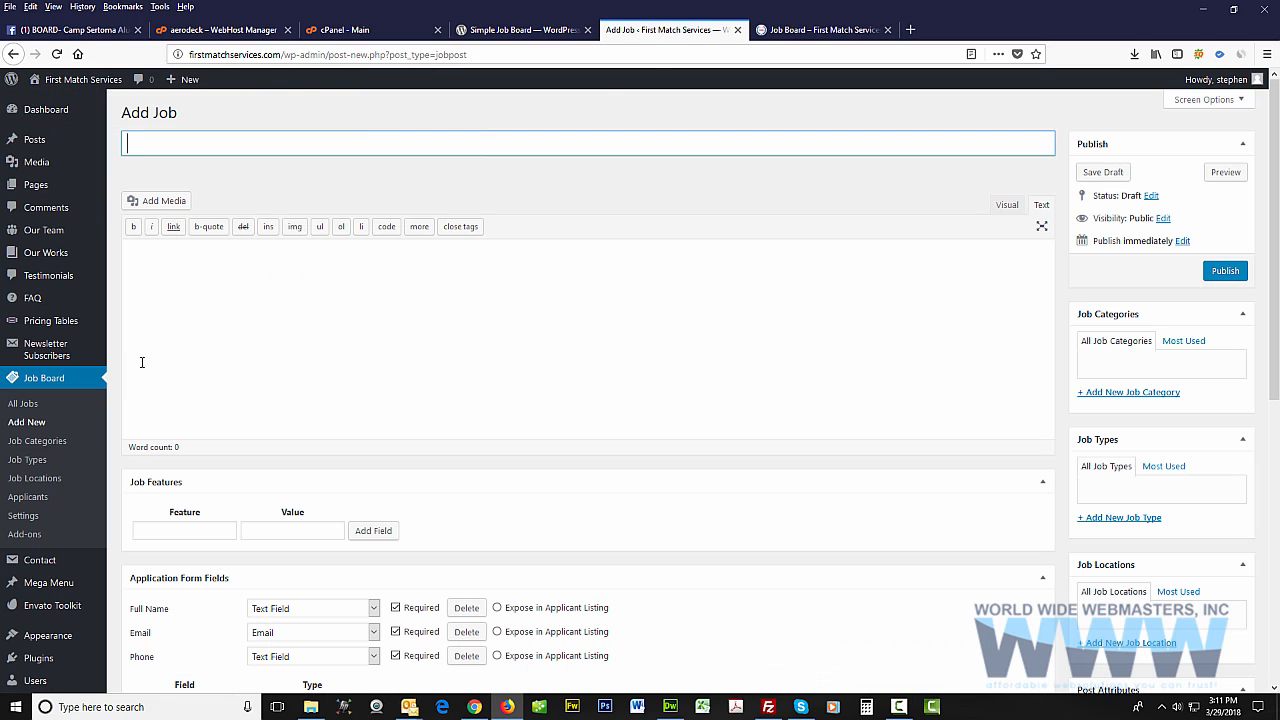
{"action": "left_click", "coordinate": [22, 517]}
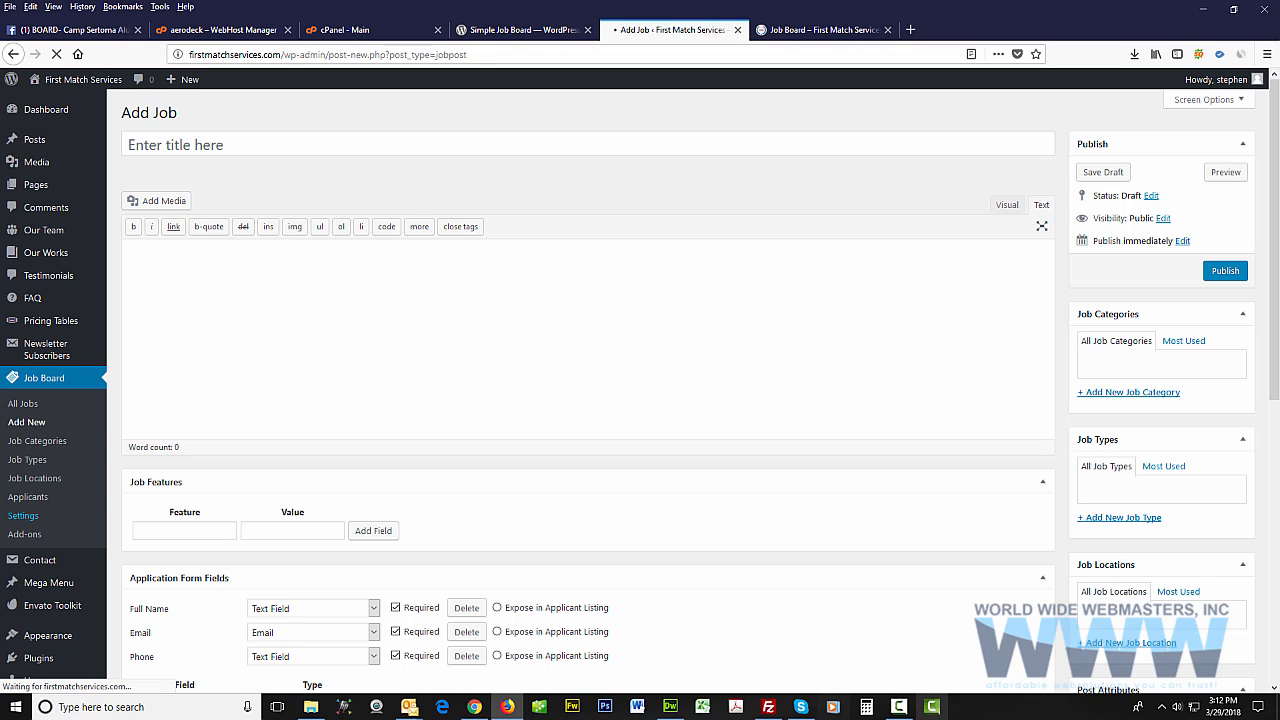
{"action": "left_click", "coordinate": [898, 707]}
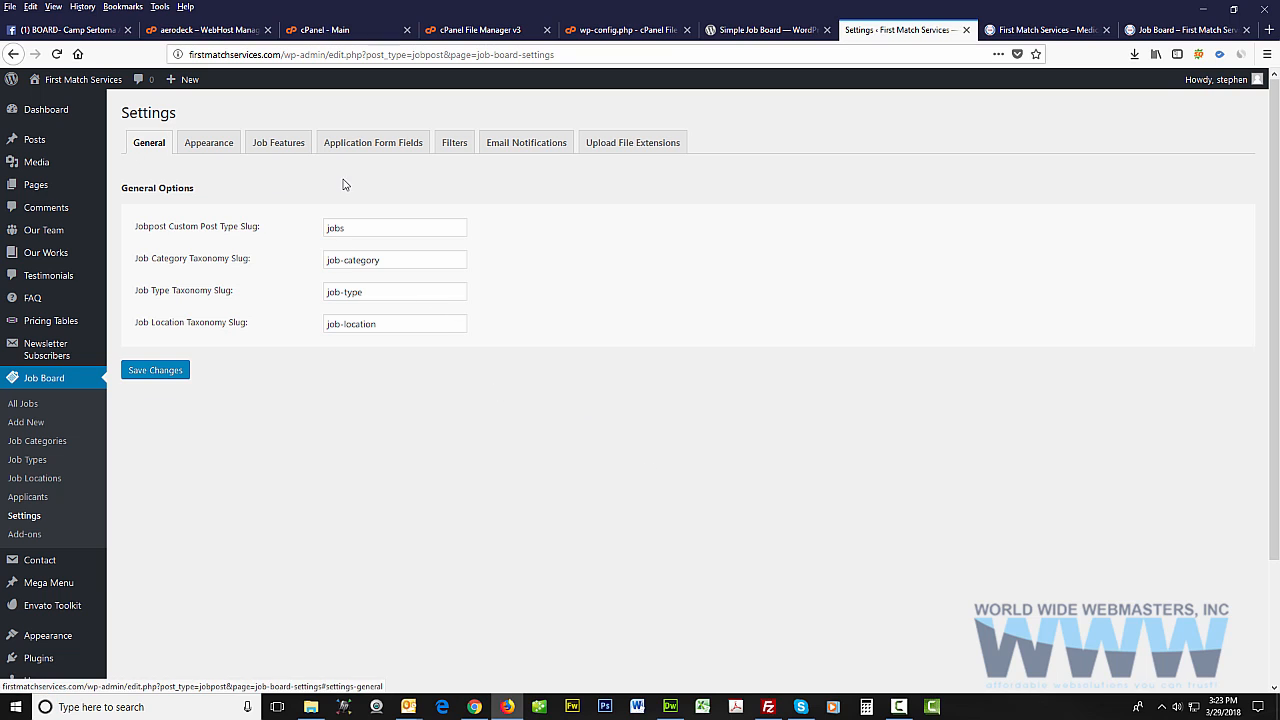
Review the appearance, job features, application form fields, filters, email notifications and upload file extension settings
{"action": "left_click", "coordinate": [208, 145]}
{"action": "left_click", "coordinate": [279, 148]}
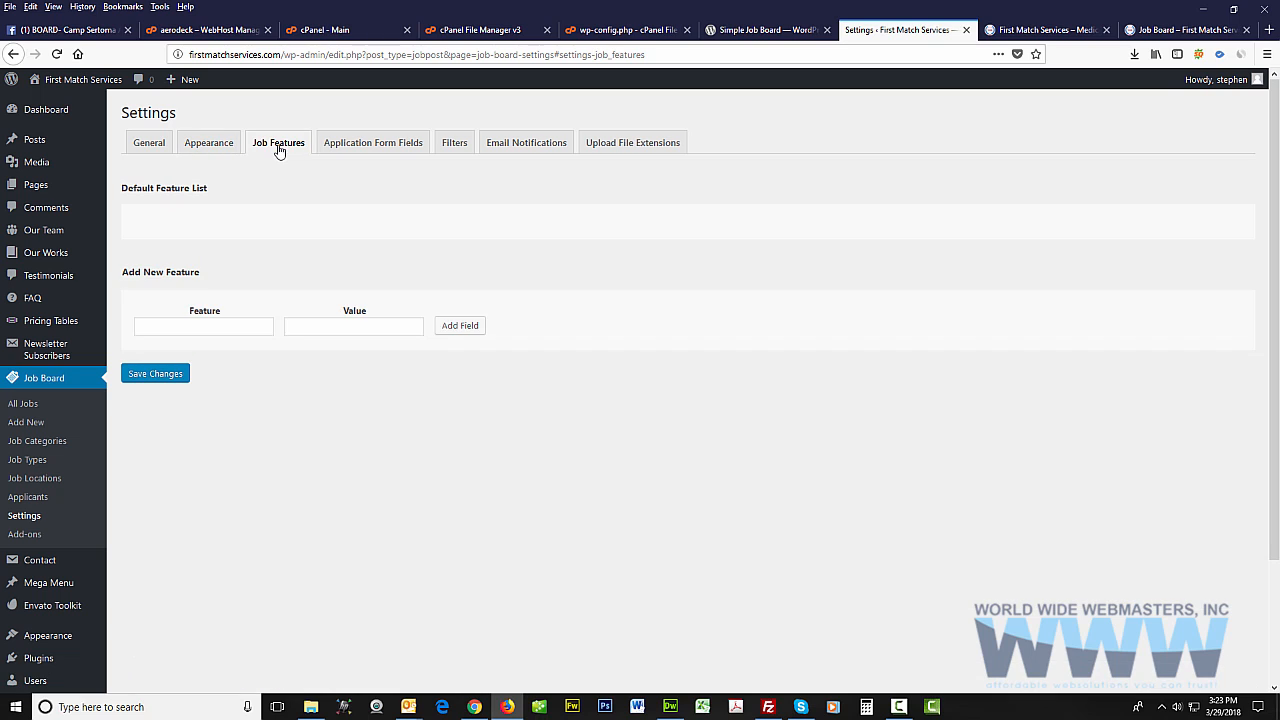
{"action": "left_click", "coordinate": [372, 147]}
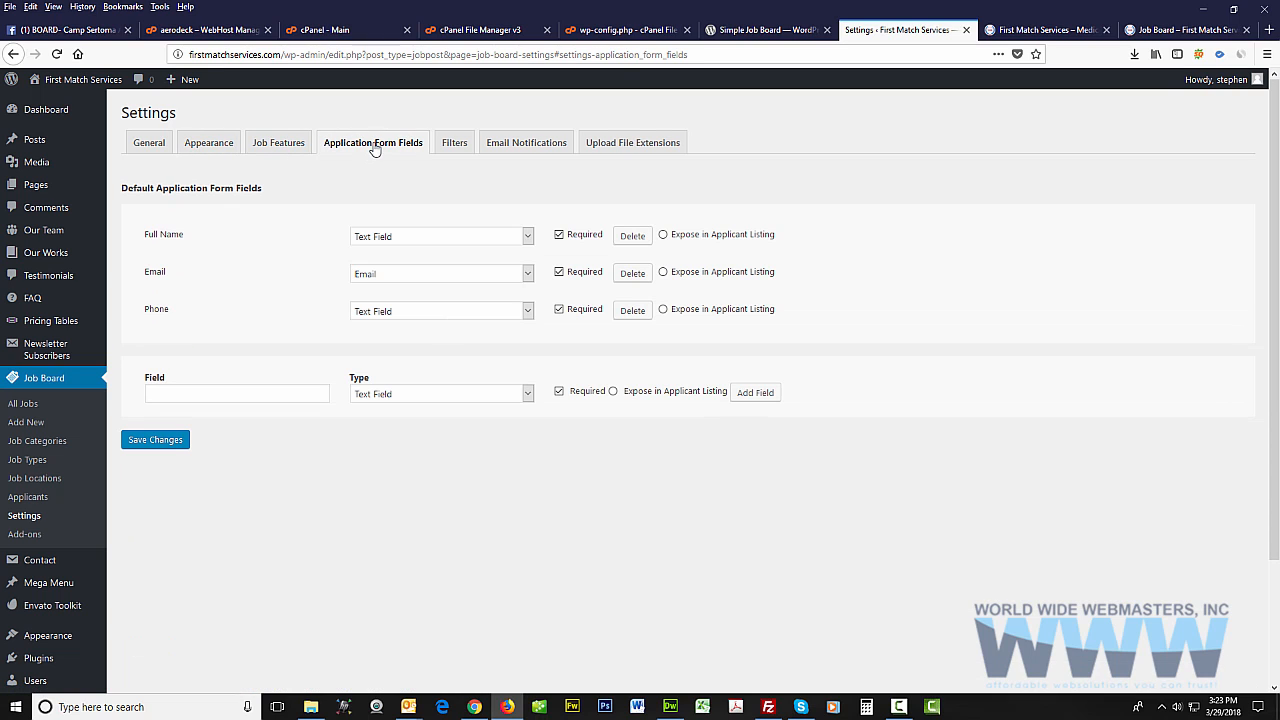
{"action": "left_click", "coordinate": [452, 146]}
{"action": "left_click", "coordinate": [518, 147]}
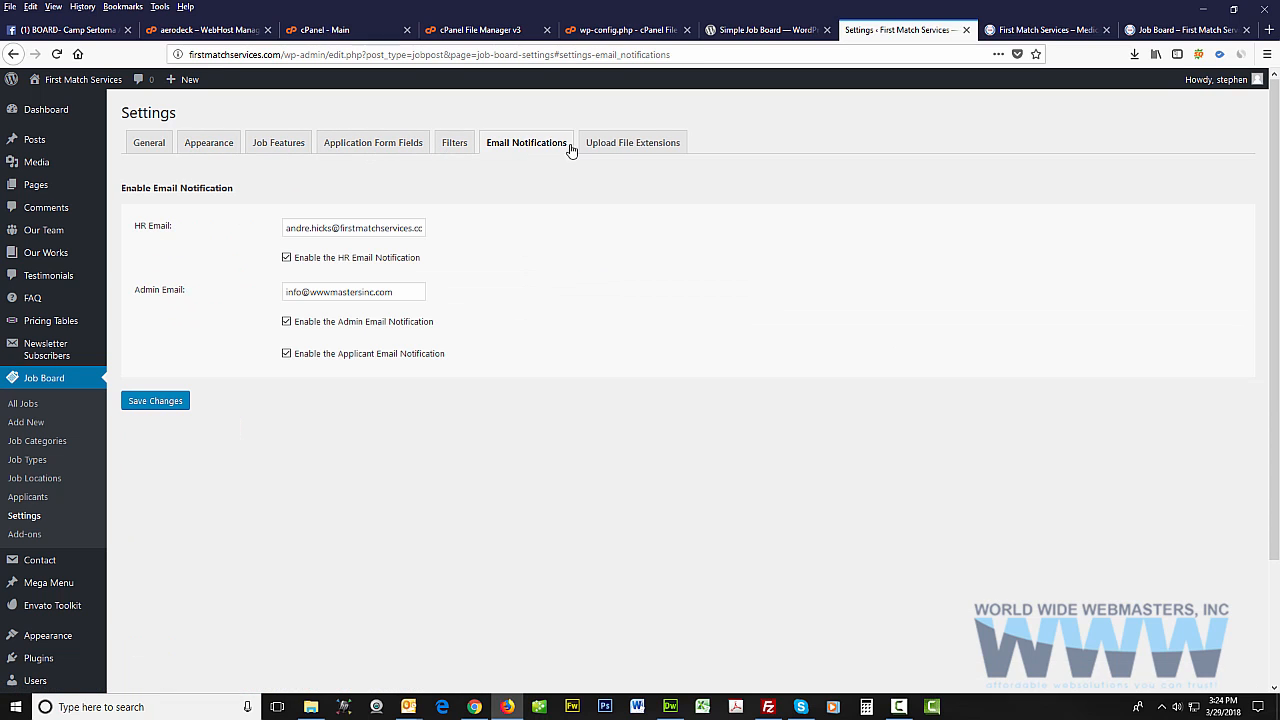
{"action": "left_click", "coordinate": [620, 146]}
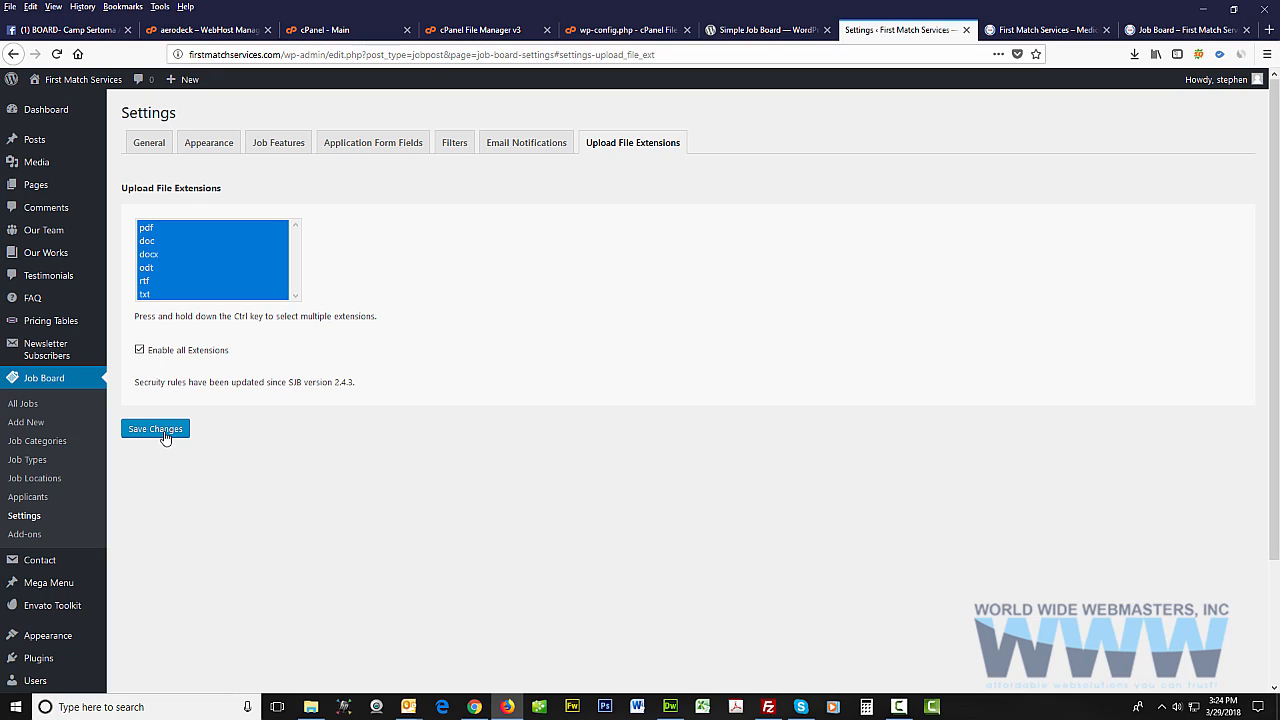
{"action": "left_click", "coordinate": [152, 281]}
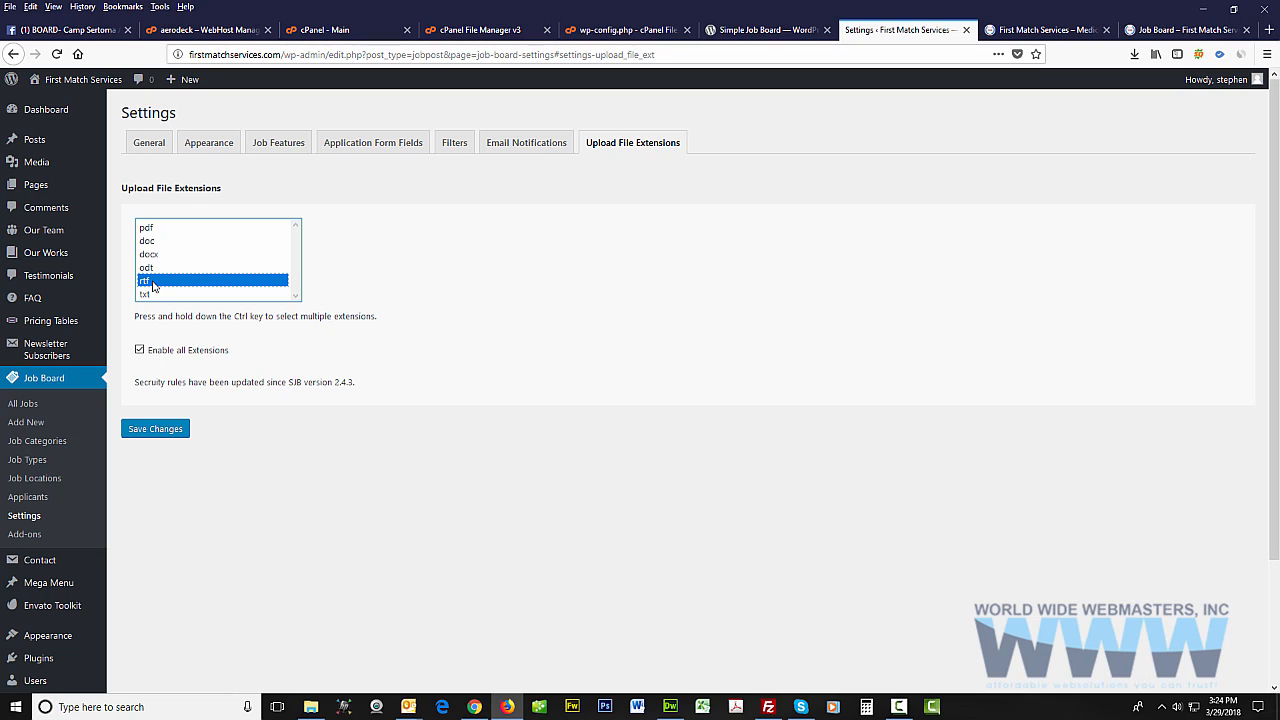
{"action": "left_click", "coordinate": [354, 300]}
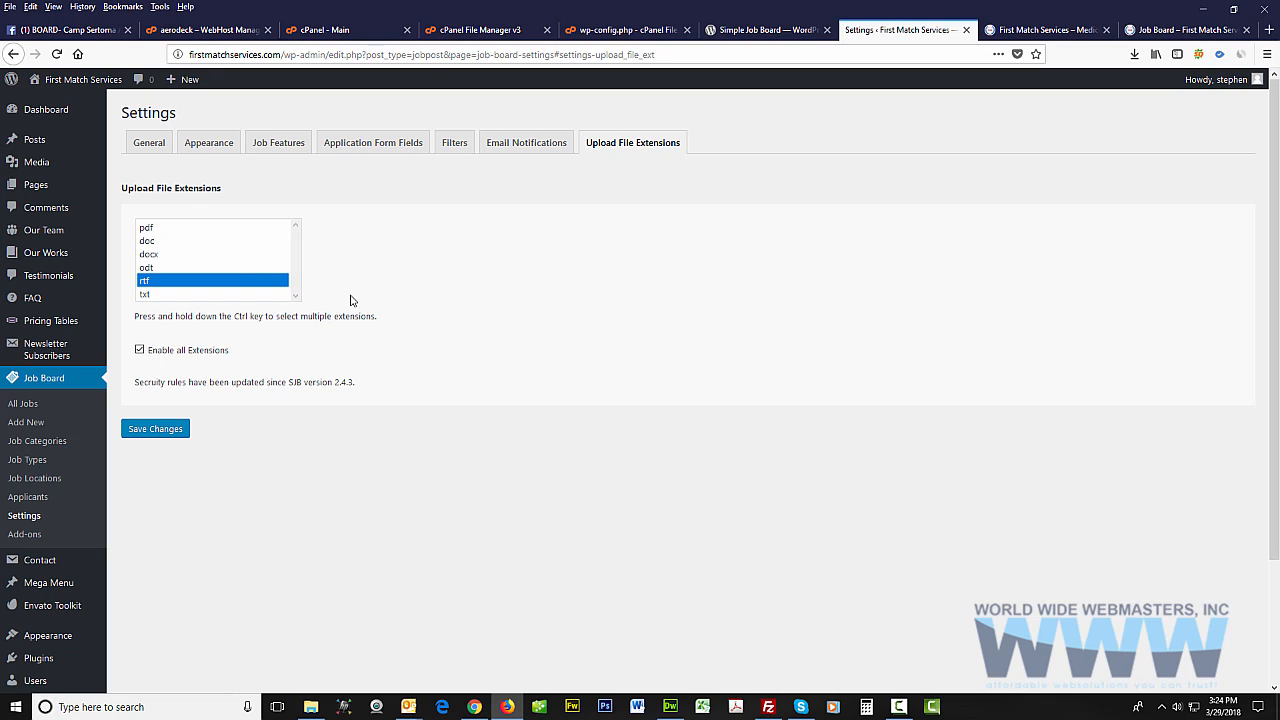
{"action": "left_click", "coordinate": [199, 294]}
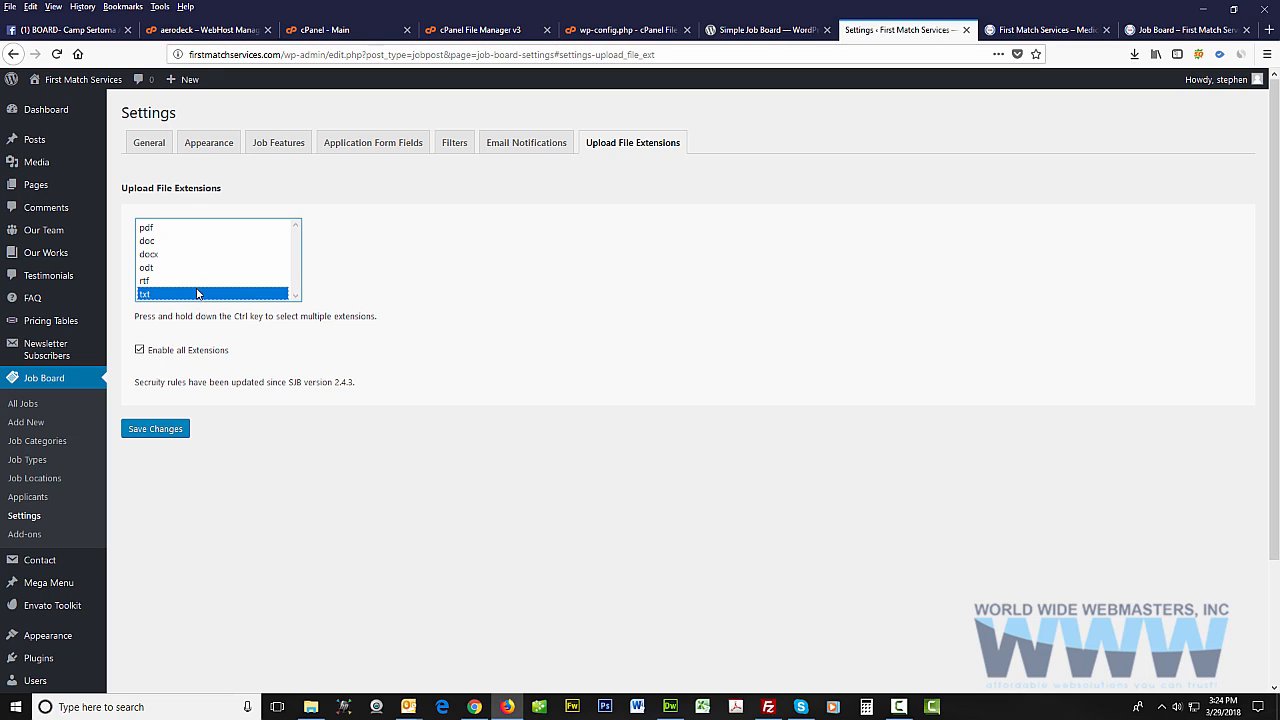
{"action": "left_click", "coordinate": [543, 142]}
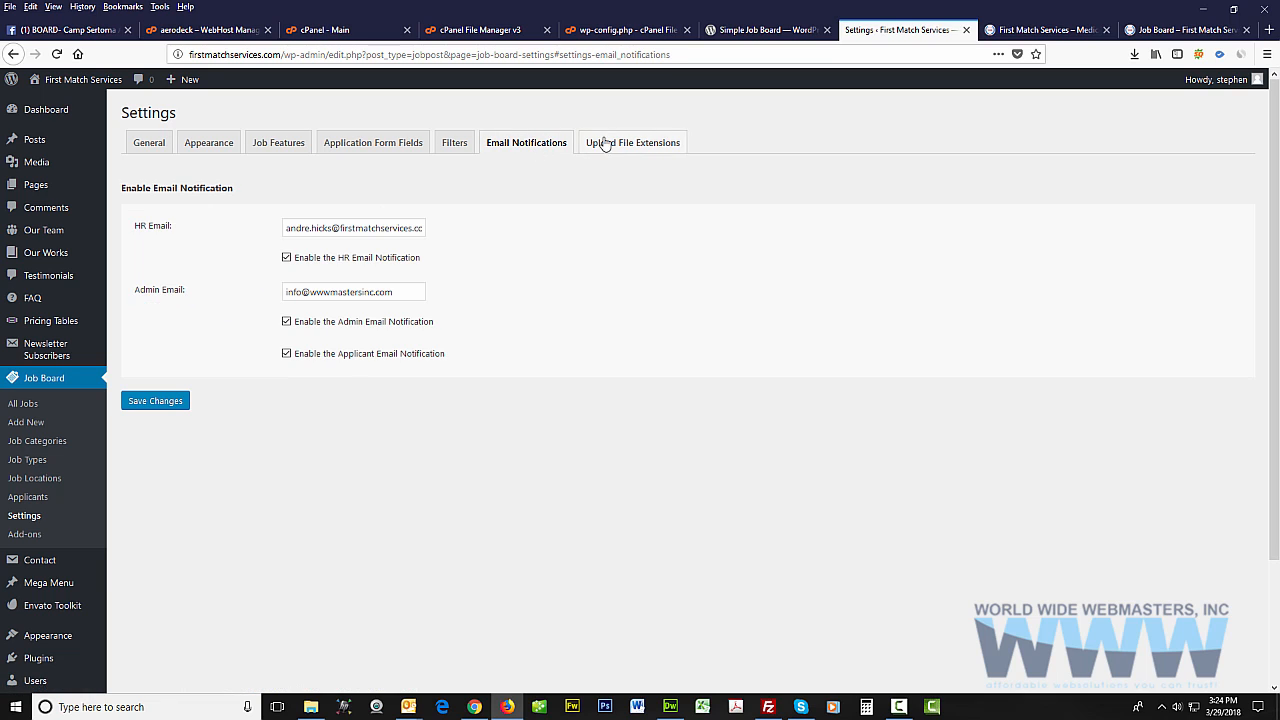
{"action": "left_click", "coordinate": [605, 142]}
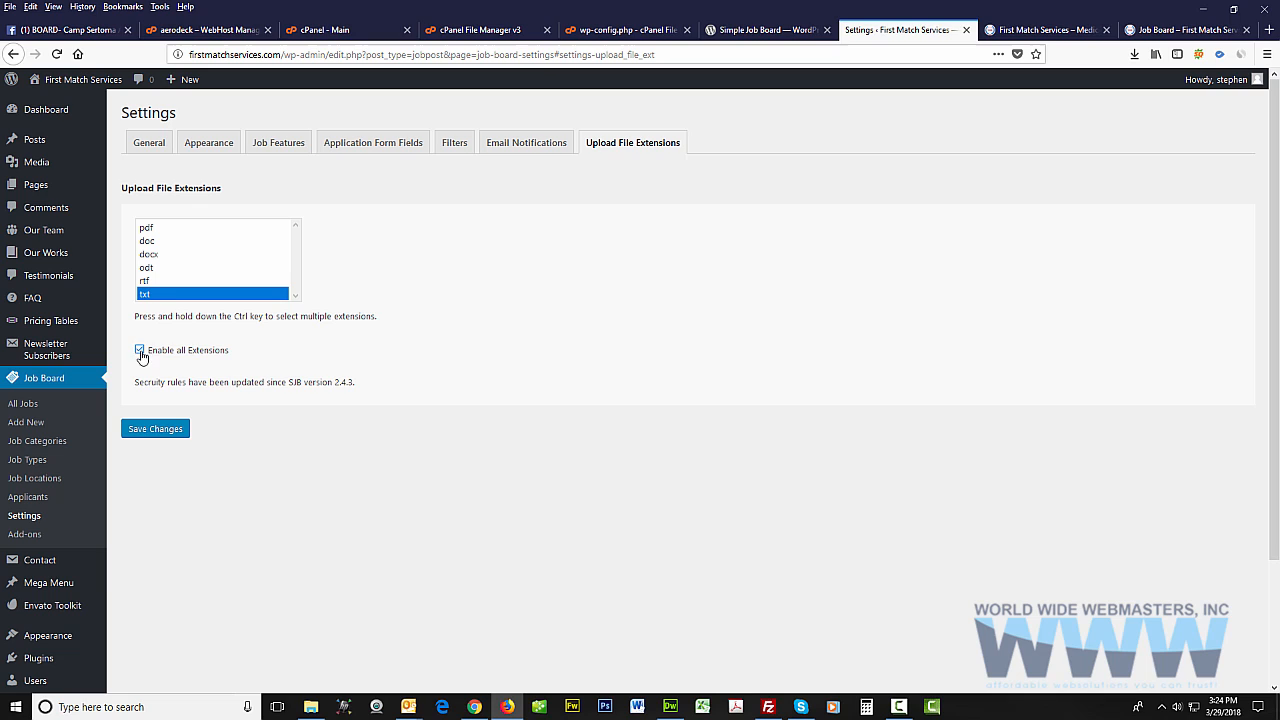
{"action": "left_click", "coordinate": [176, 284]}
{"action": "left_click", "coordinate": [175, 268]}
{"action": "left_click", "coordinate": [184, 242]}
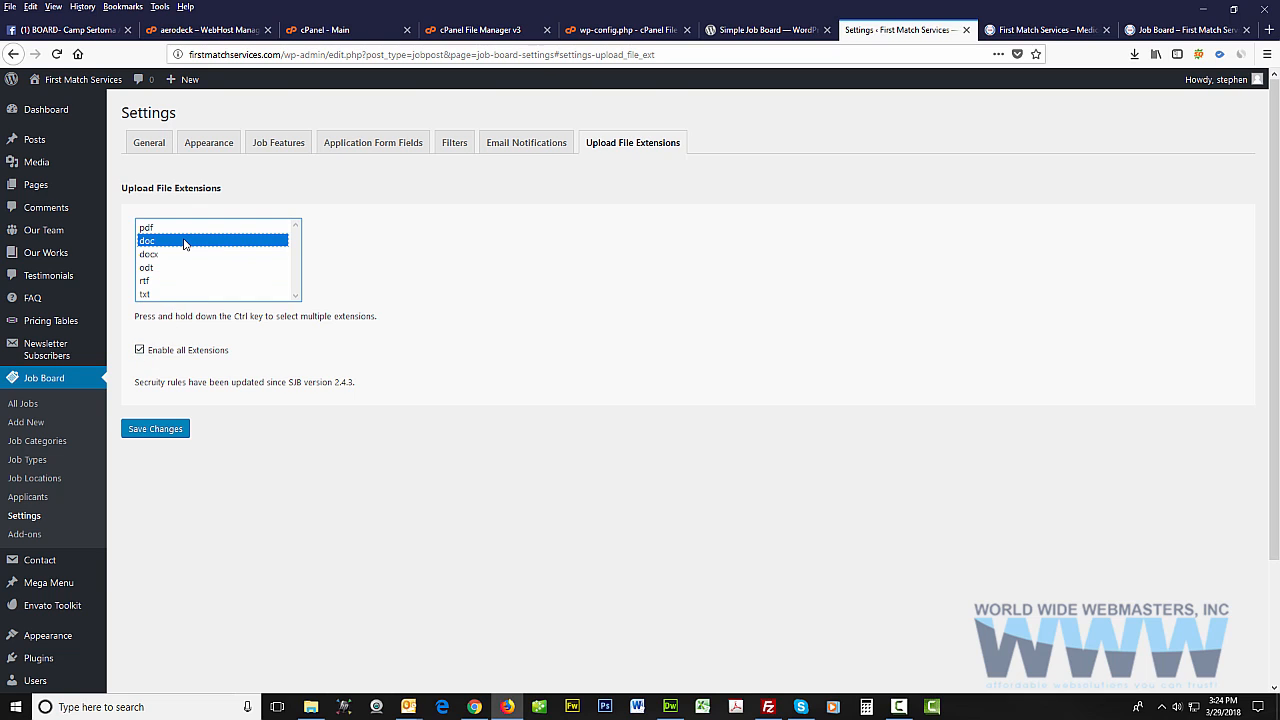
{"action": "key", "text": "ctrl+a"}
Select the pdf, doc, docx, odt, rtf and txt upload extensions together and save the settings
{"action": "left_click", "coordinate": [183, 229]}
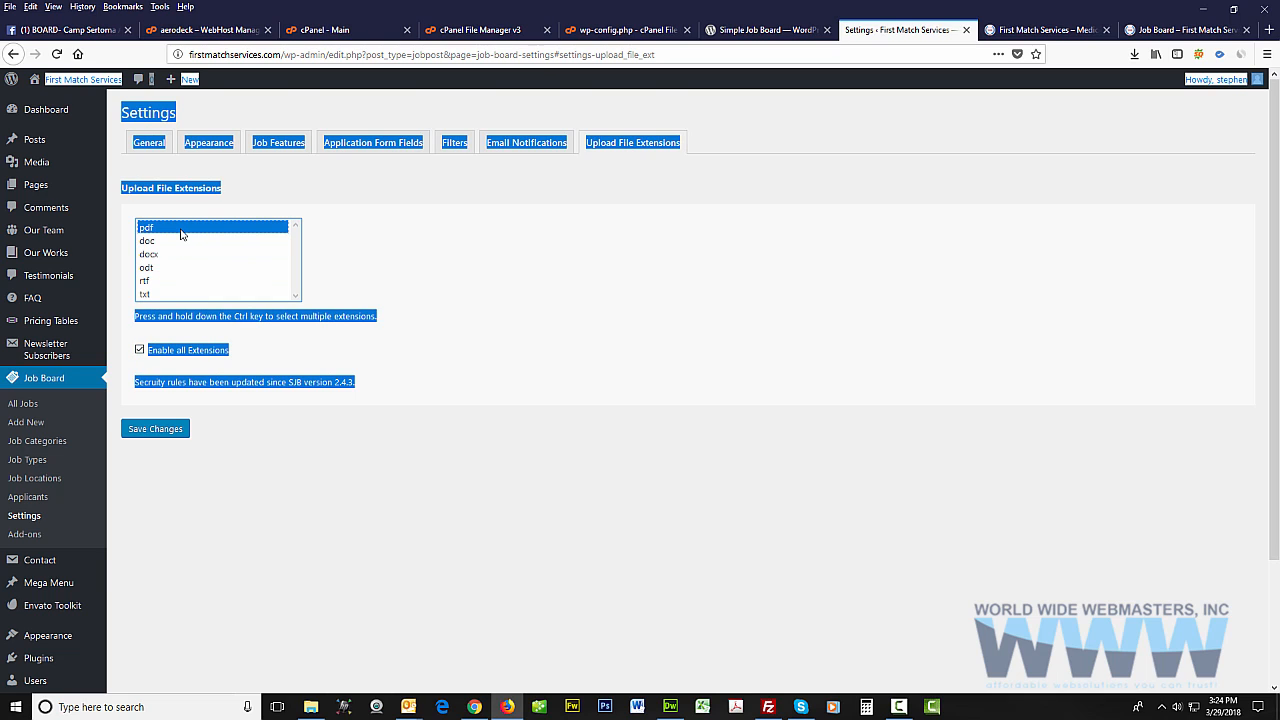
{"action": "left_click", "coordinate": [180, 244], "text": "ctrl"}
{"action": "left_click", "coordinate": [182, 255], "text": "ctrl"}
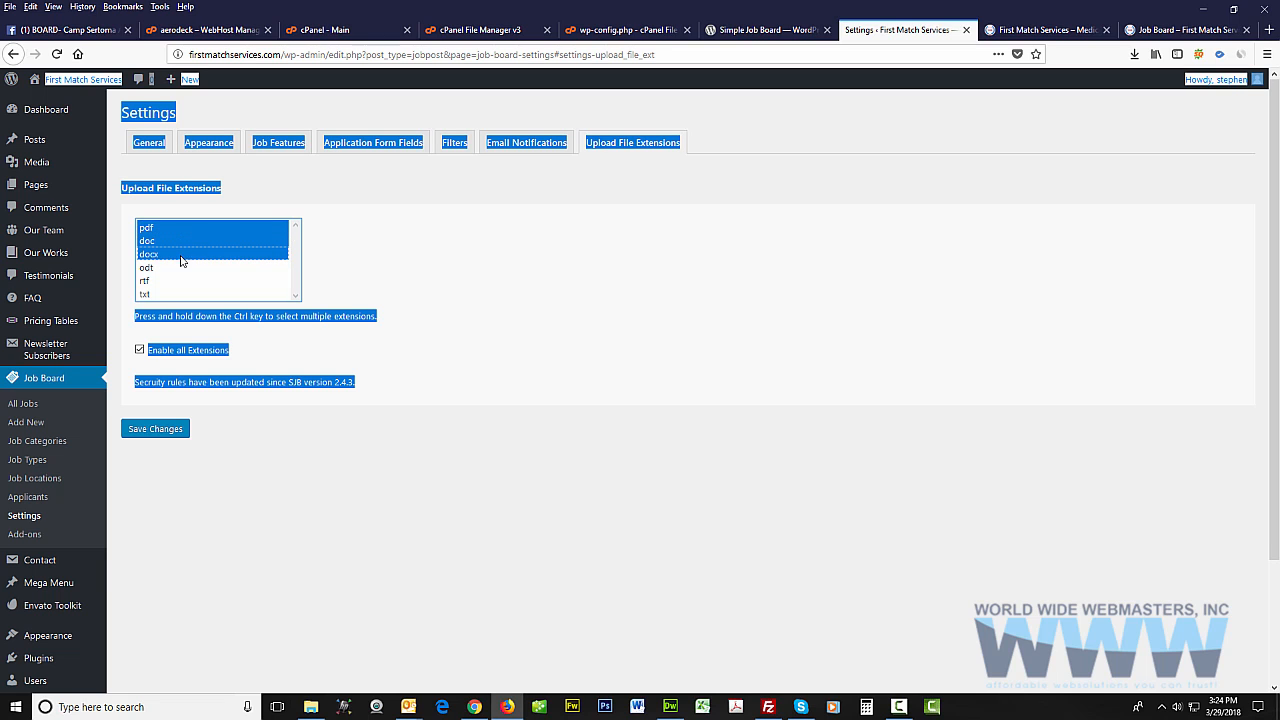
{"action": "left_click", "coordinate": [181, 268], "text": "ctrl"}
{"action": "left_click", "coordinate": [179, 281], "text": "ctrl"}
{"action": "left_click", "coordinate": [180, 294], "text": "ctrl"}
{"action": "scroll", "coordinate": [242, 268], "scroll_direction": "down", "scroll_amount": 3}
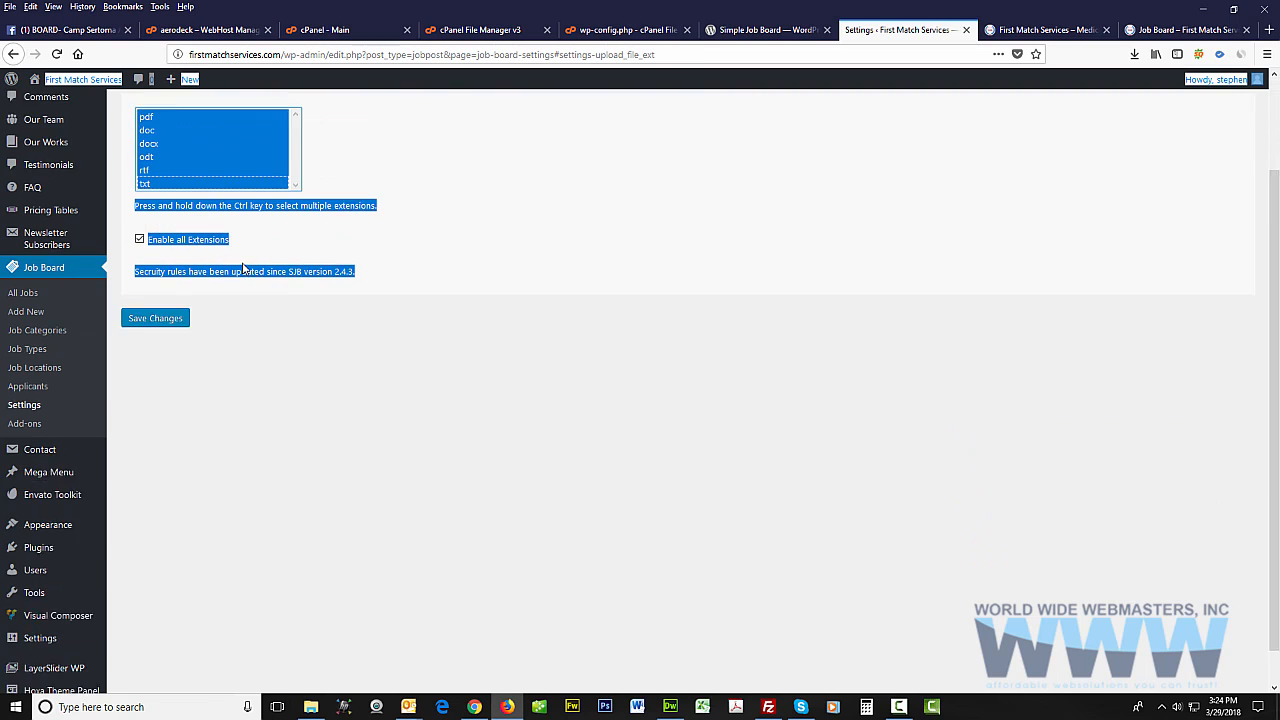
{"action": "left_click", "coordinate": [157, 277]}
{"action": "scroll", "coordinate": [451, 310], "scroll_direction": "up", "scroll_amount": 2}
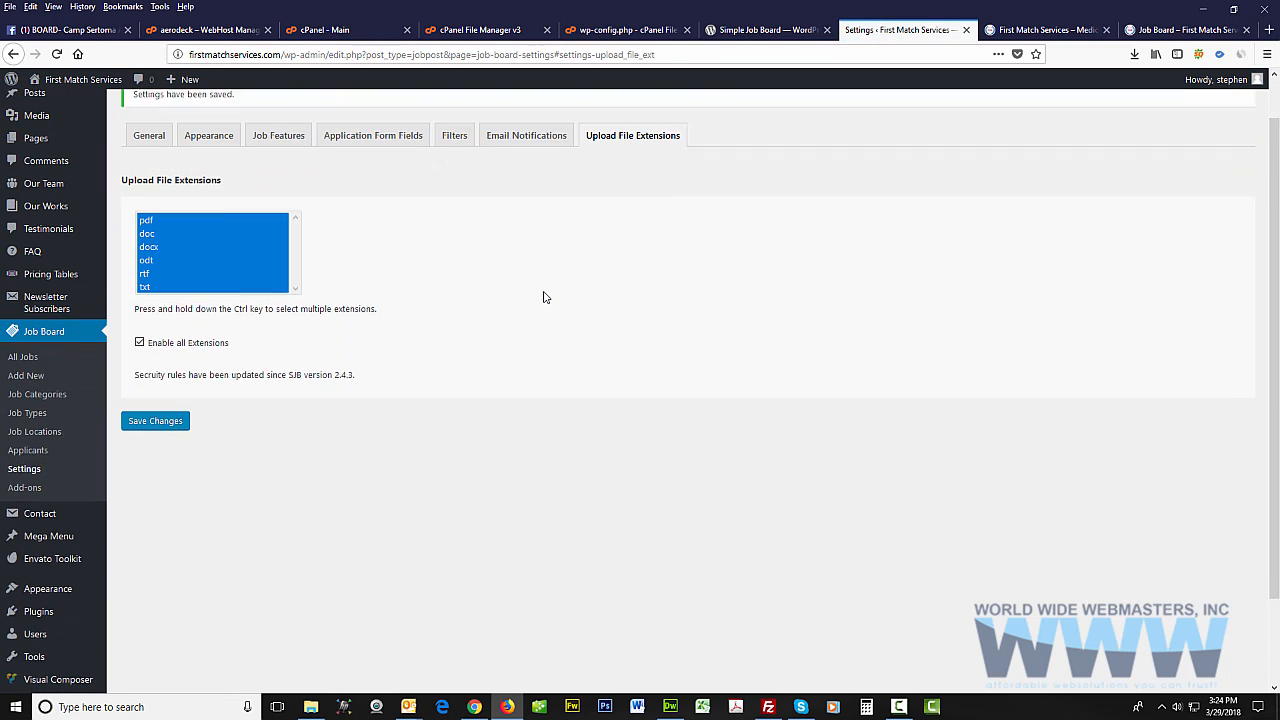
Replace the Admin email with the HR email address in the email notification settings and save the changes
{"action": "left_click", "coordinate": [526, 186]}
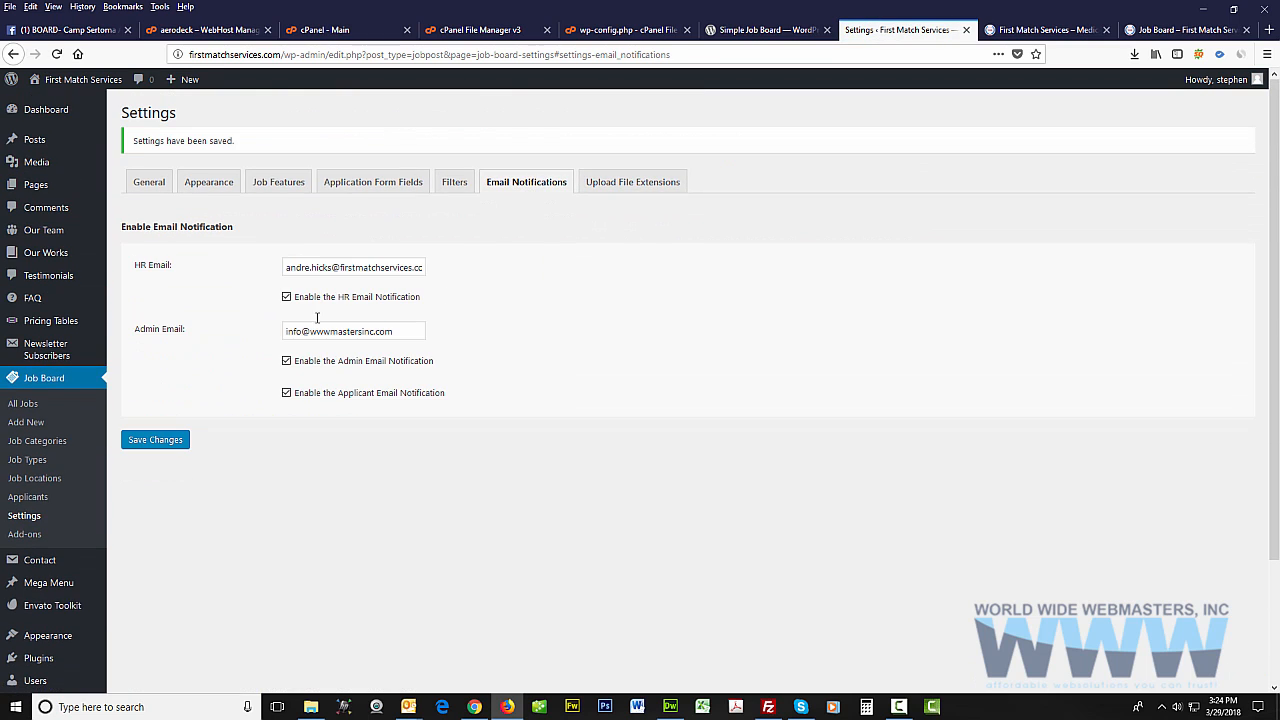
{"action": "left_click_drag", "start_coordinate": [399, 331], "coordinate": [267, 335]}
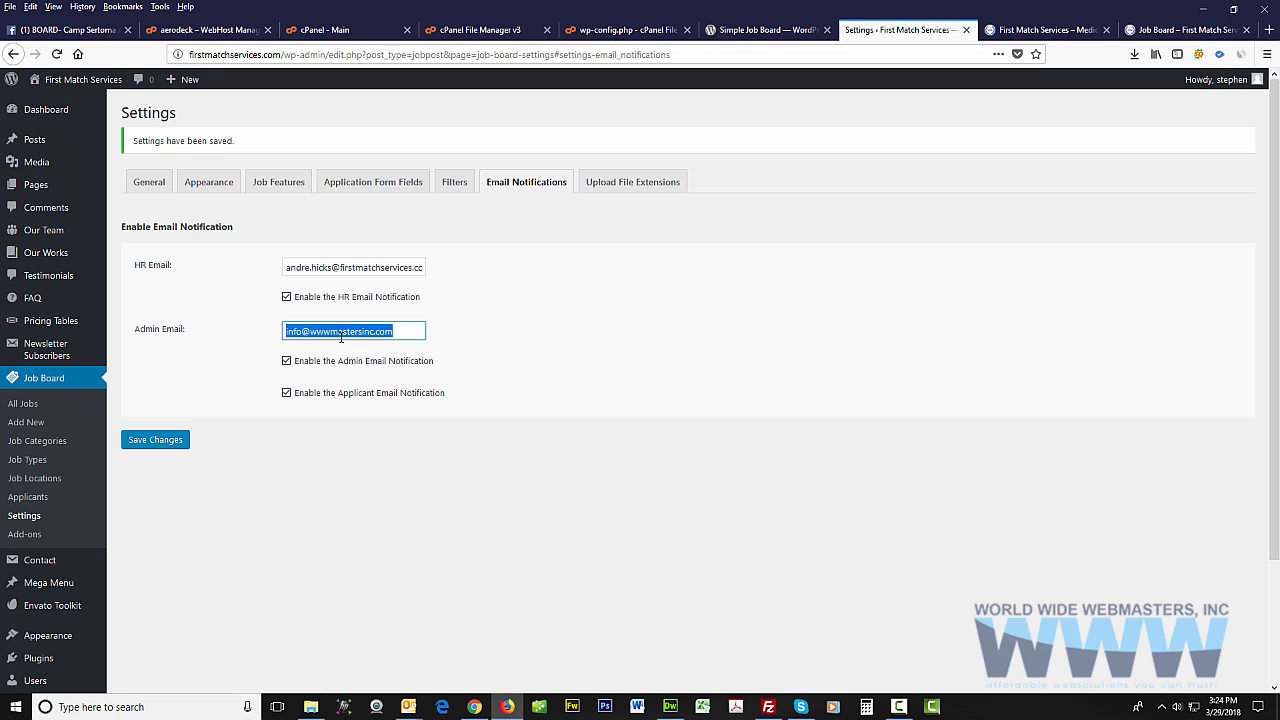
{"action": "triple_click", "coordinate": [386, 268]}
{"action": "key", "text": "ctrl+c"}
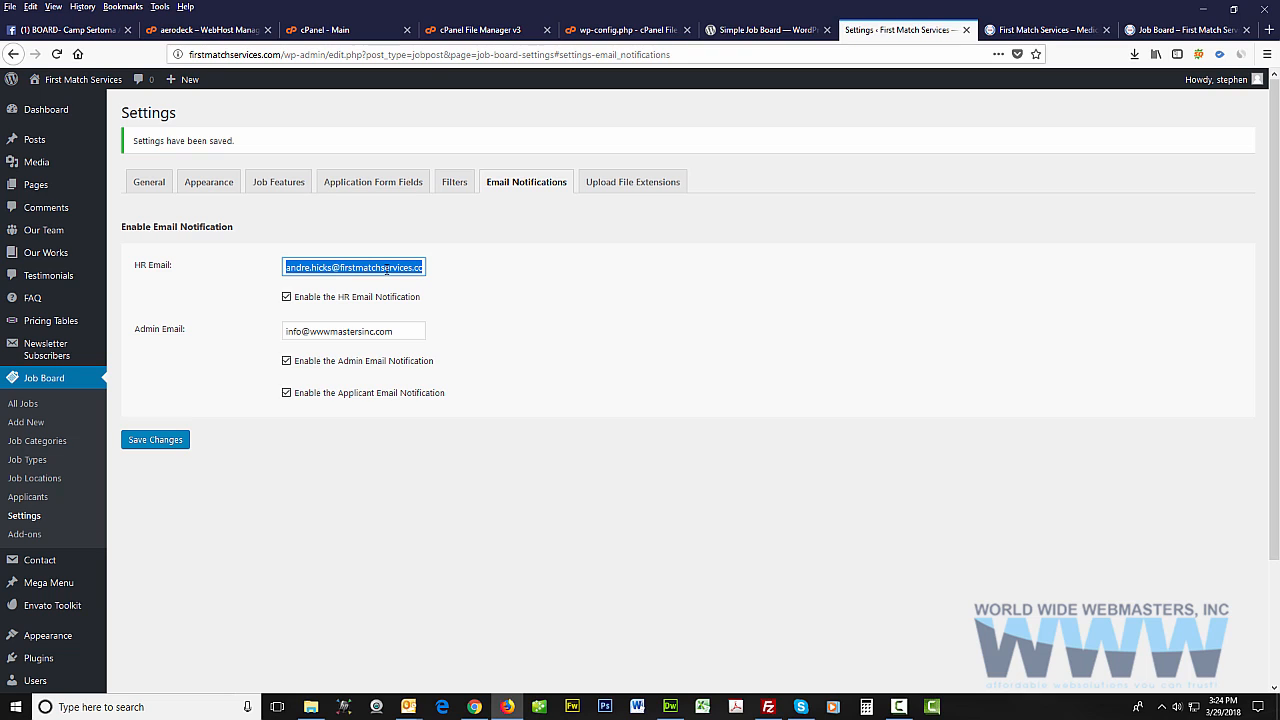
{"action": "left_click_drag", "start_coordinate": [392, 330], "coordinate": [253, 327]}
{"action": "key", "text": "ctrl+v"}
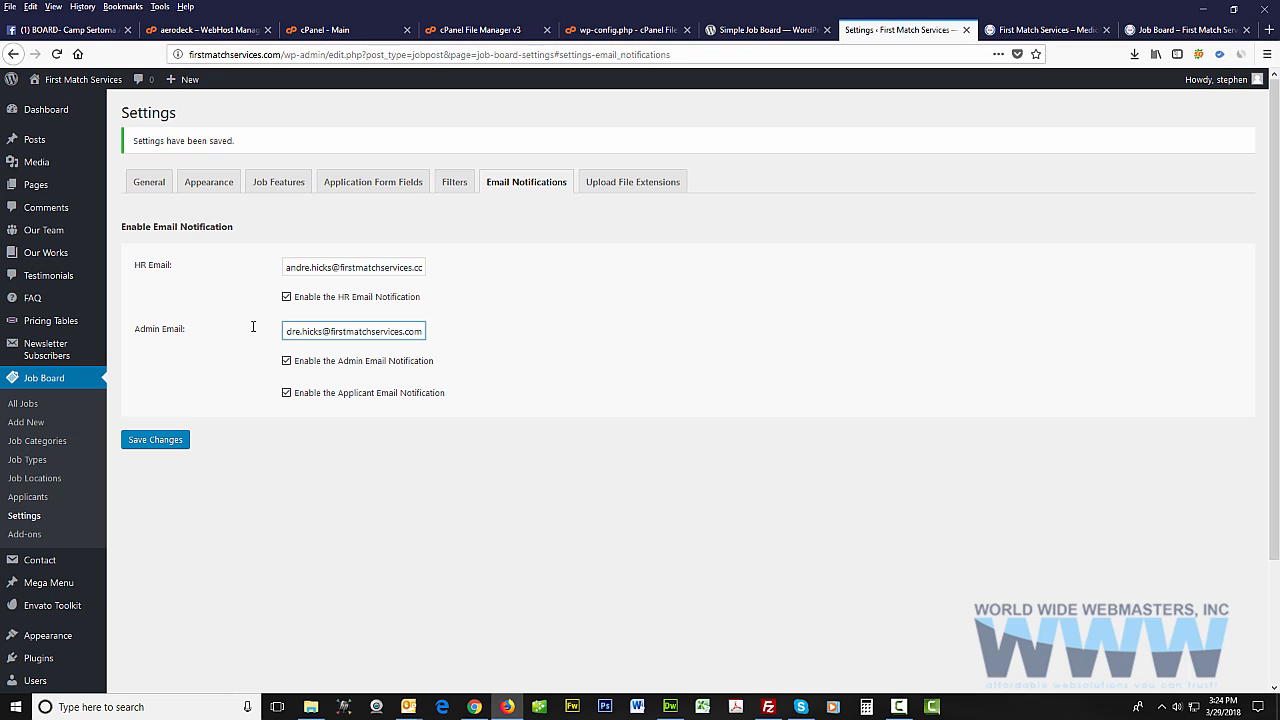
{"action": "left_click", "coordinate": [524, 360]}
{"action": "left_click_drag", "start_coordinate": [305, 332], "coordinate": [138, 283]}
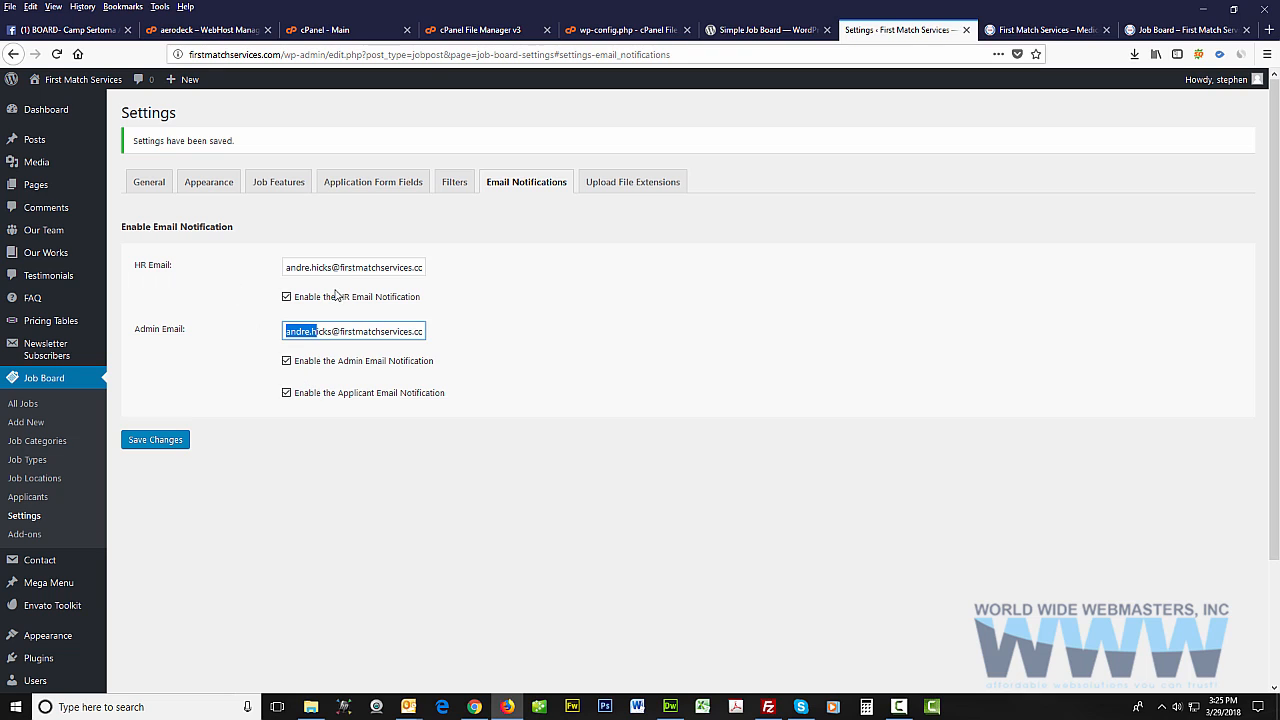
{"action": "left_click", "coordinate": [166, 443]}
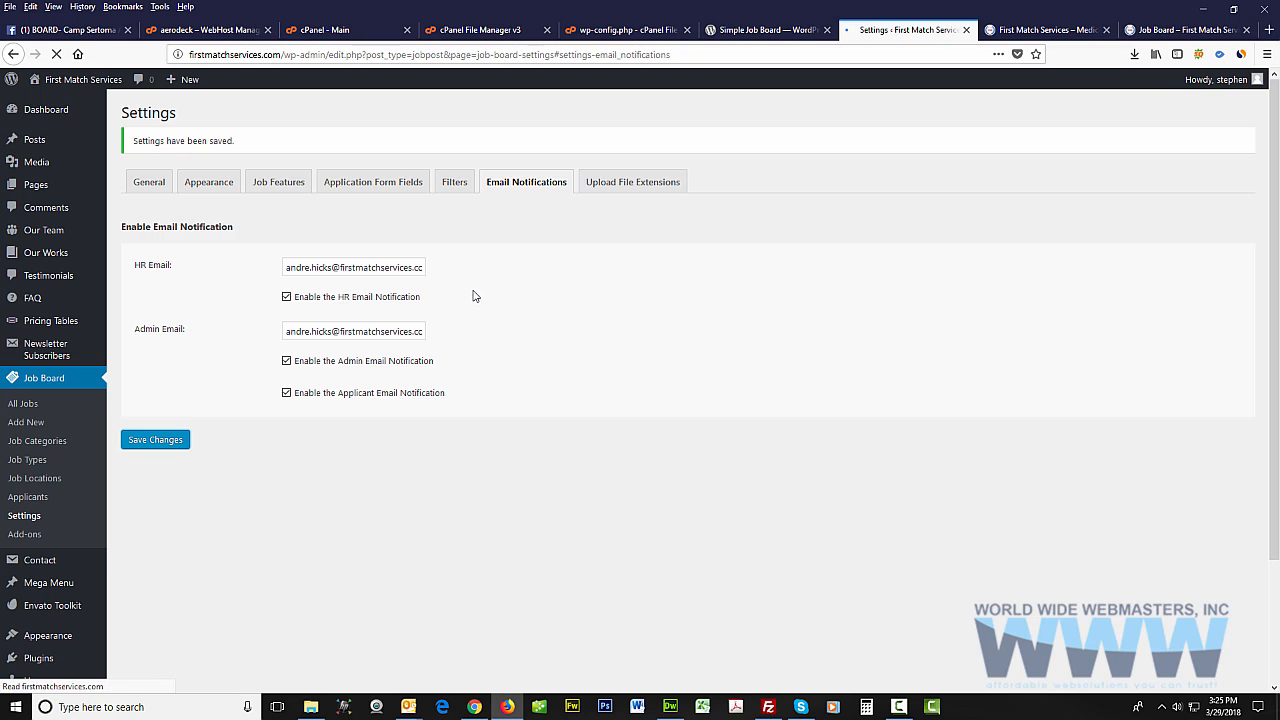
{"action": "scroll", "coordinate": [455, 186], "scroll_direction": "up", "scroll_amount": 2}
Examine the front-end filter options and compare them with the public Job Board page
{"action": "left_click", "coordinate": [455, 184]}
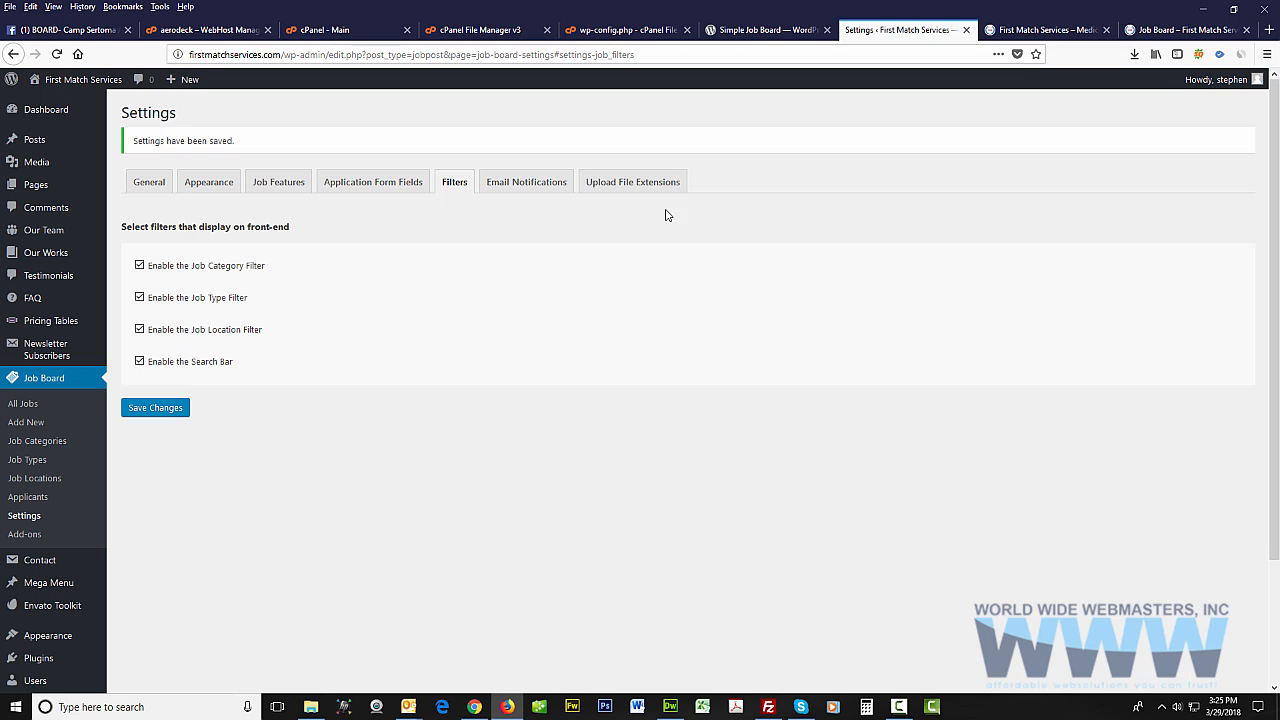
{"action": "left_click", "coordinate": [1045, 33]}
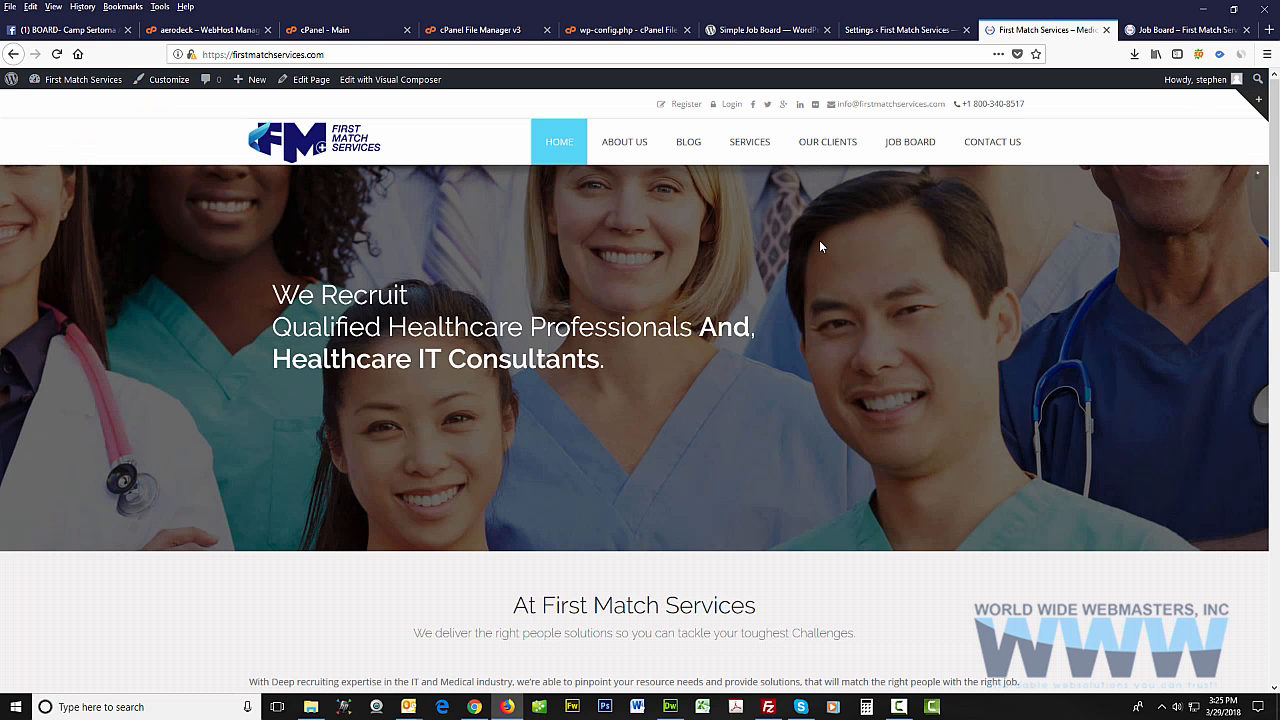
{"action": "left_click", "coordinate": [918, 144]}
{"action": "left_click", "coordinate": [1141, 32]}
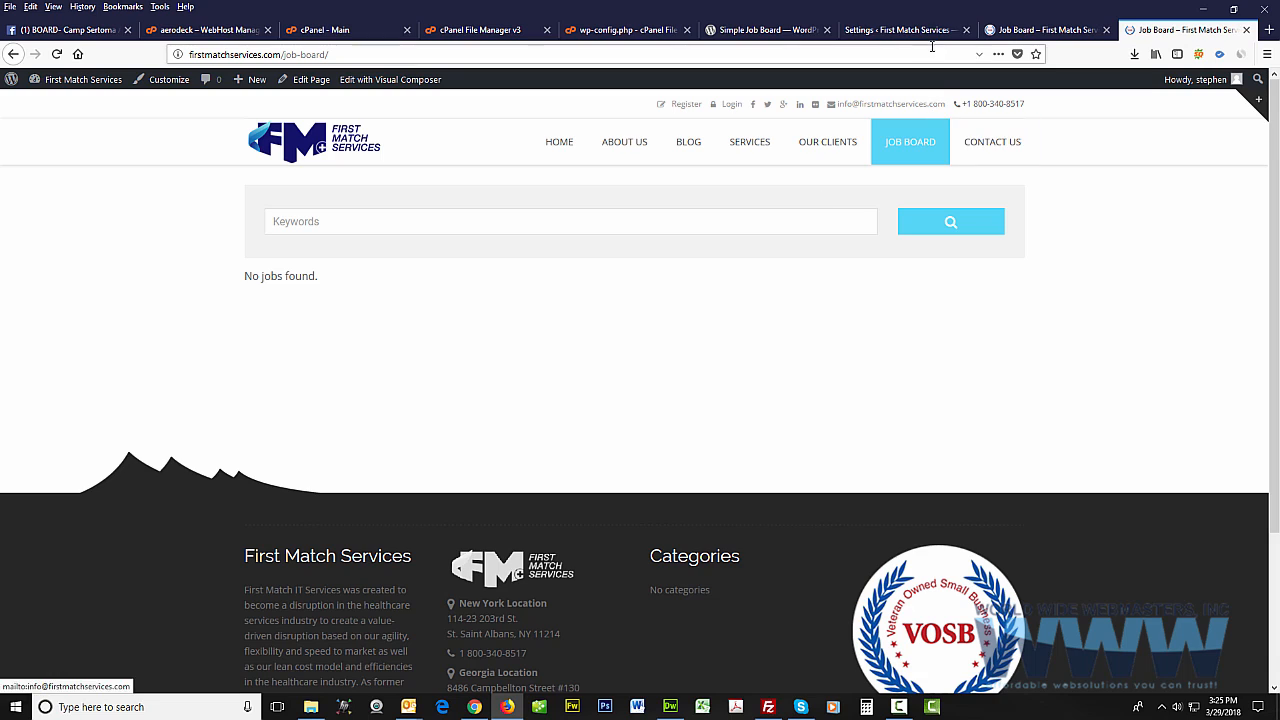
{"action": "left_click", "coordinate": [895, 30]}
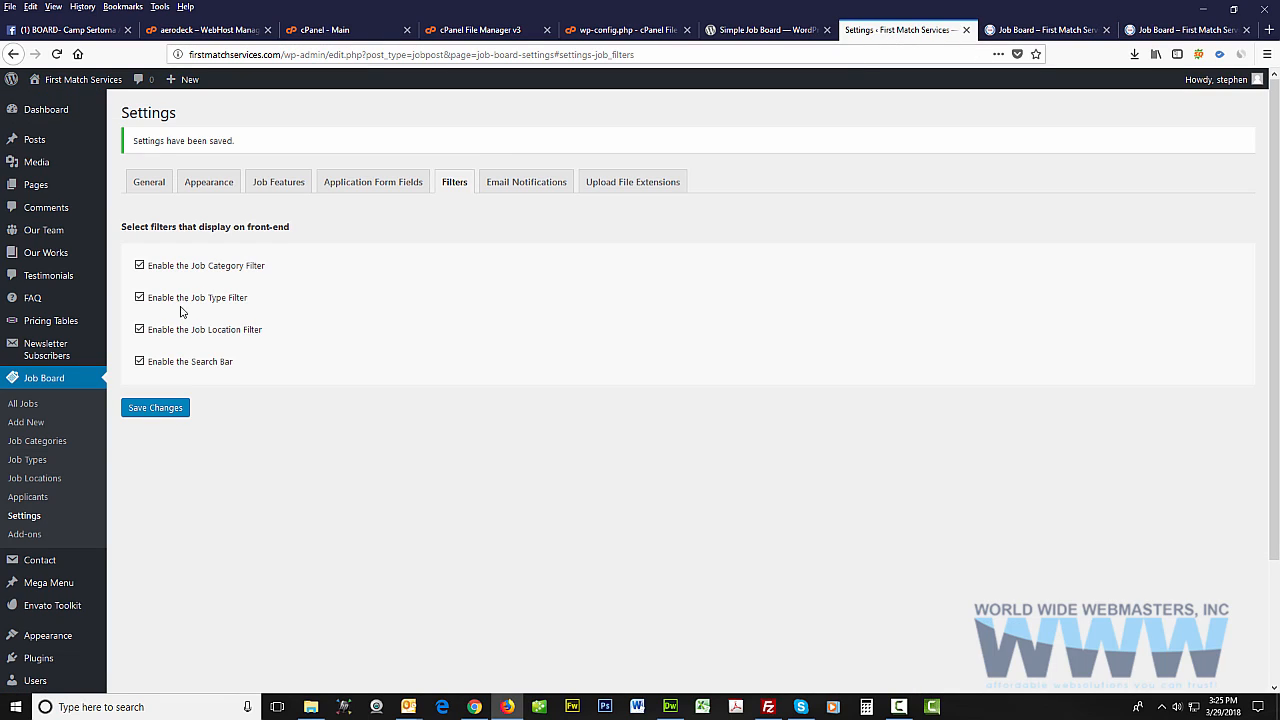
Delete the Full Name field from the default application form fields
{"action": "left_click", "coordinate": [368, 186]}
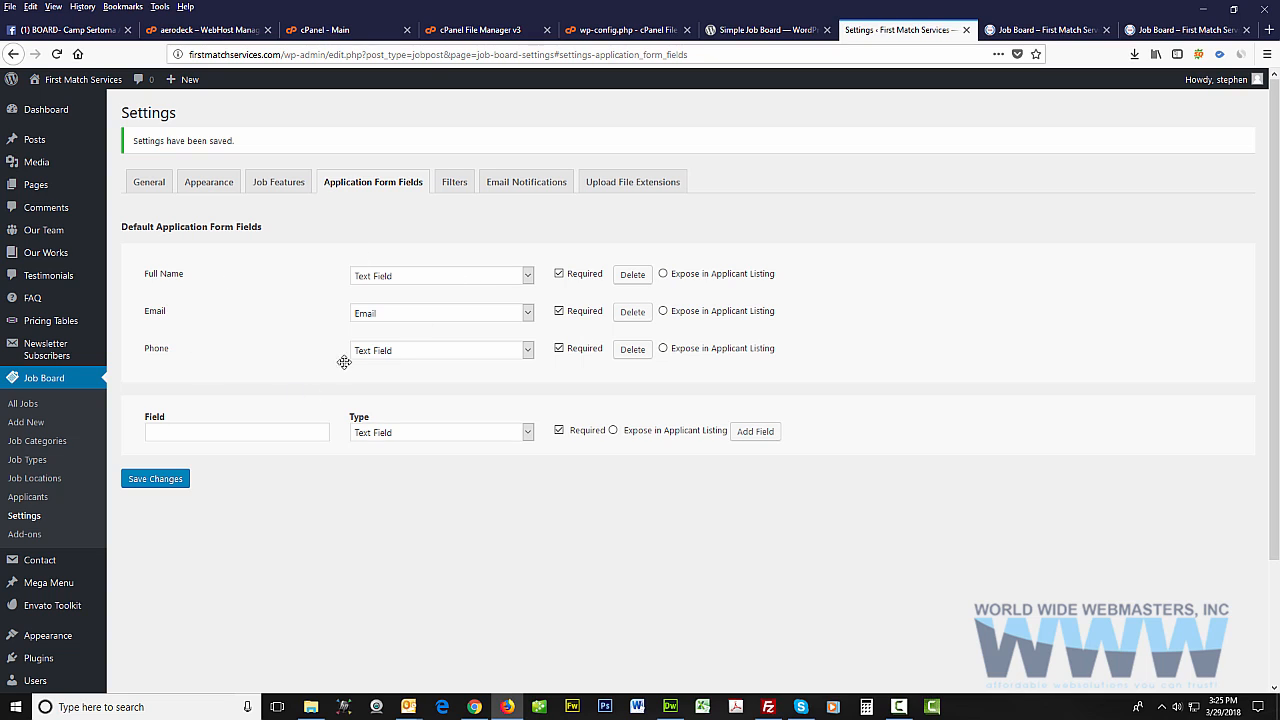
{"action": "left_click", "coordinate": [235, 434]}
{"action": "left_click", "coordinate": [633, 275]}
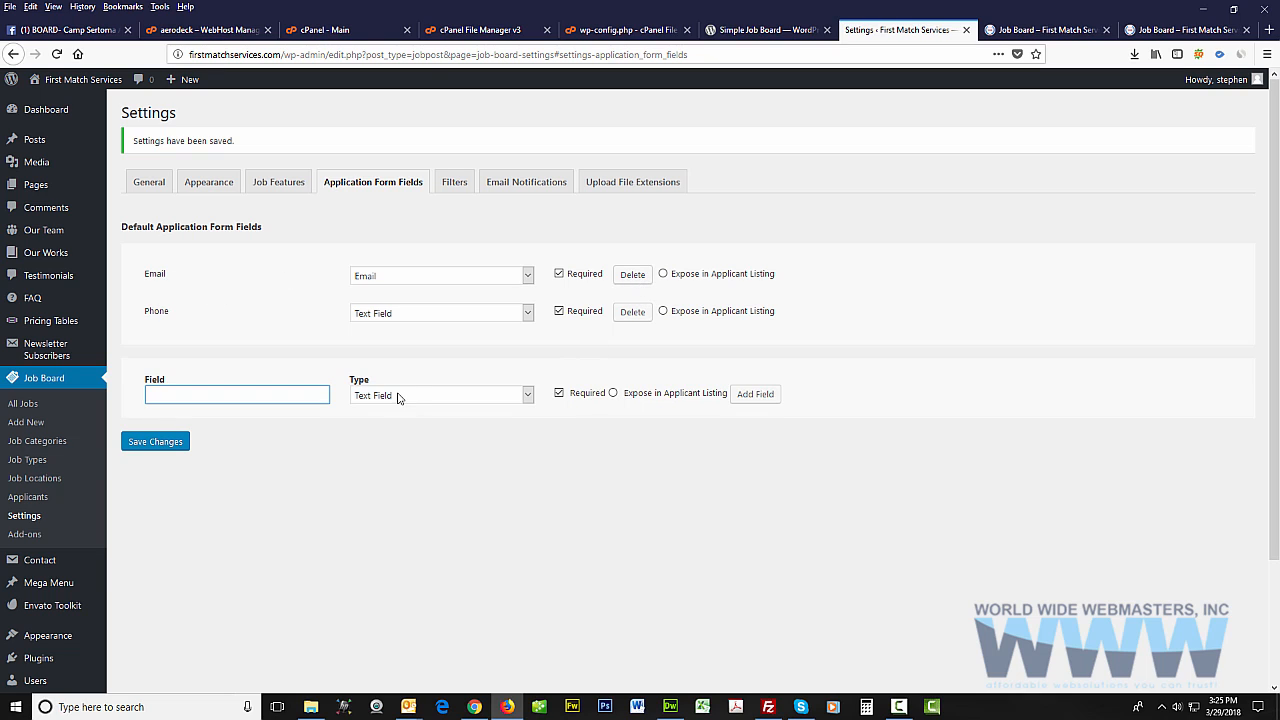
Try to create a First Name field of type Text Field by saving the application form settings
{"action": "left_click", "coordinate": [273, 393]}
{"action": "type", "text": "First Name"}
{"action": "left_click", "coordinate": [399, 404]}
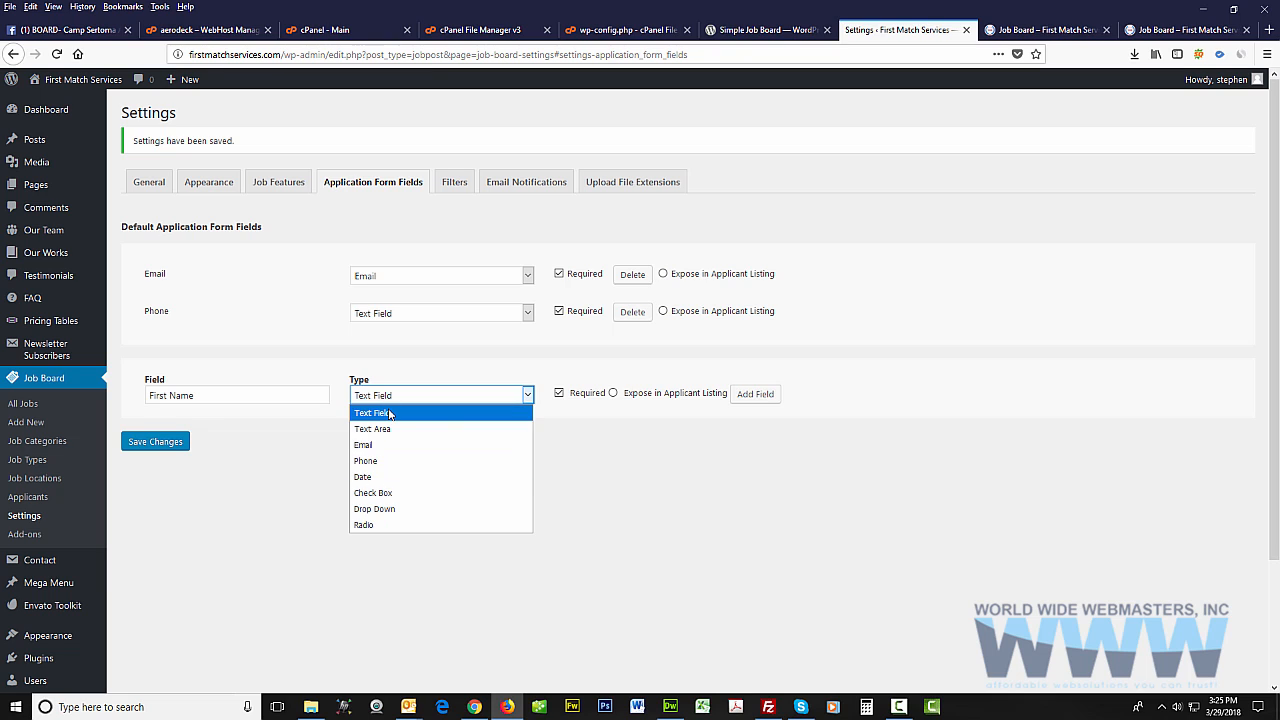
{"action": "left_click", "coordinate": [389, 413]}
{"action": "left_click", "coordinate": [150, 443]}
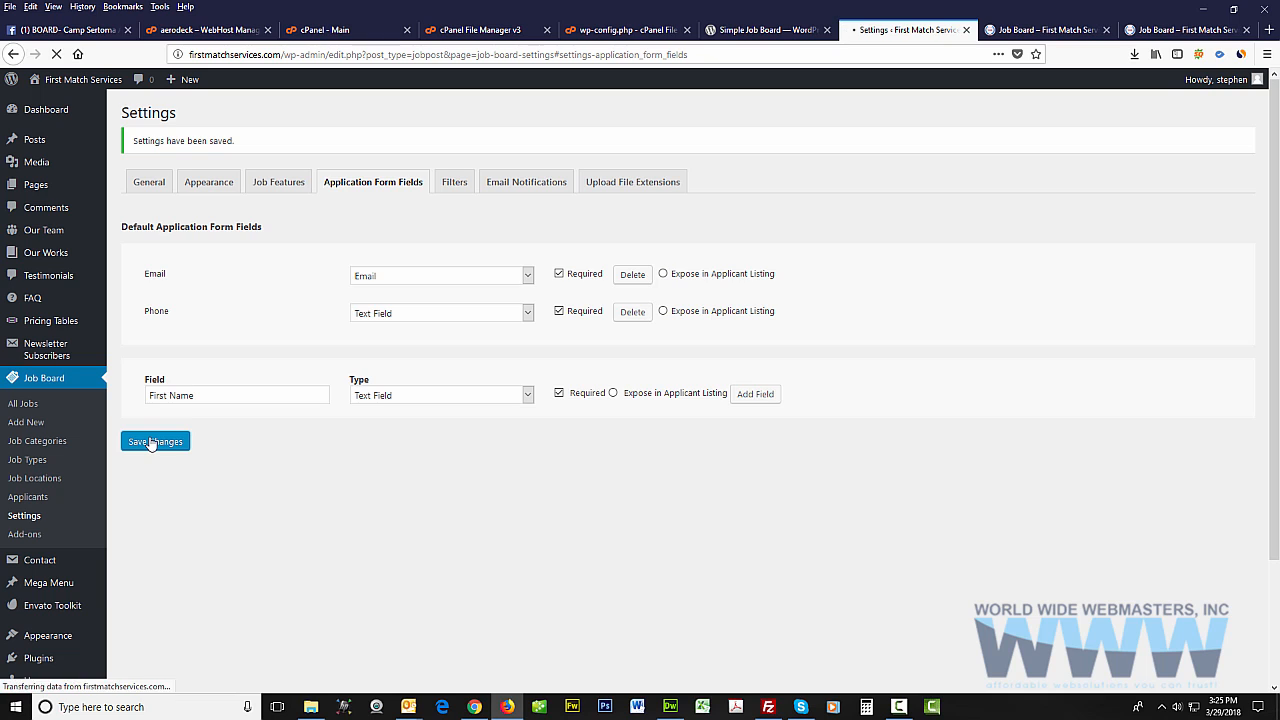
{"action": "scroll", "coordinate": [389, 415], "scroll_direction": "up", "scroll_amount": 2}
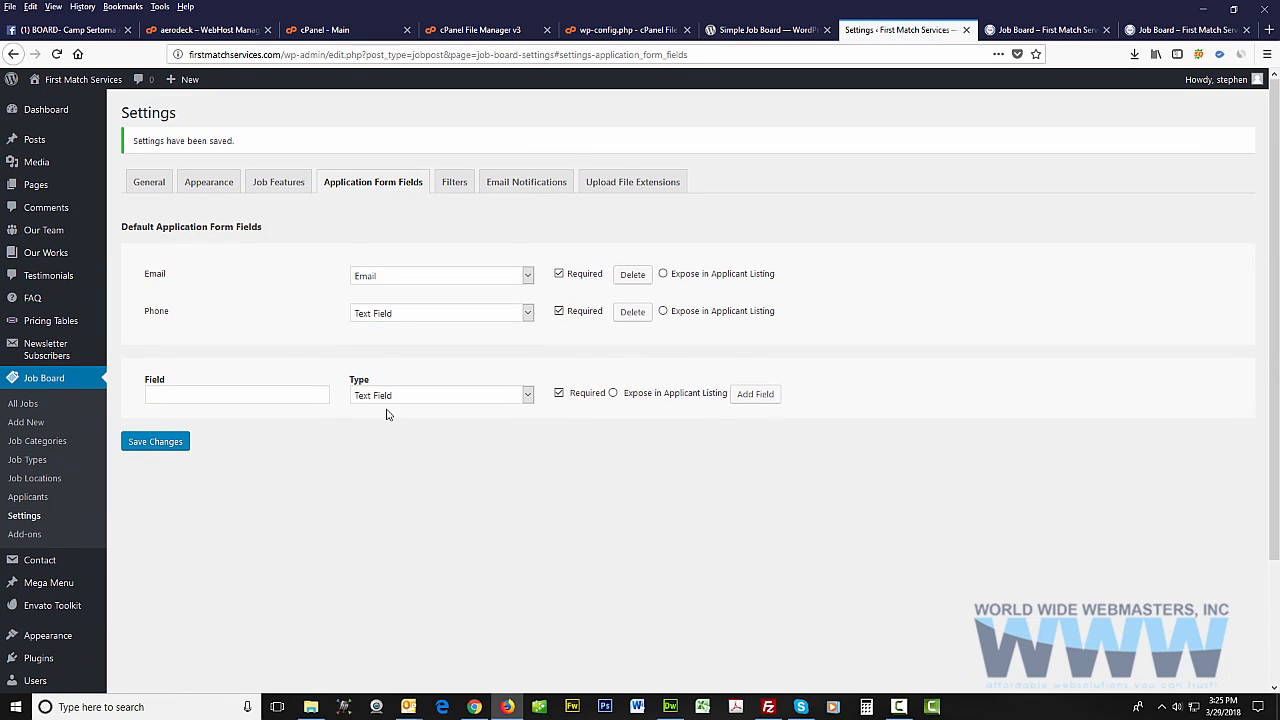
Add a required First Name text field to the default application form fields
{"action": "left_click", "coordinate": [272, 397]}
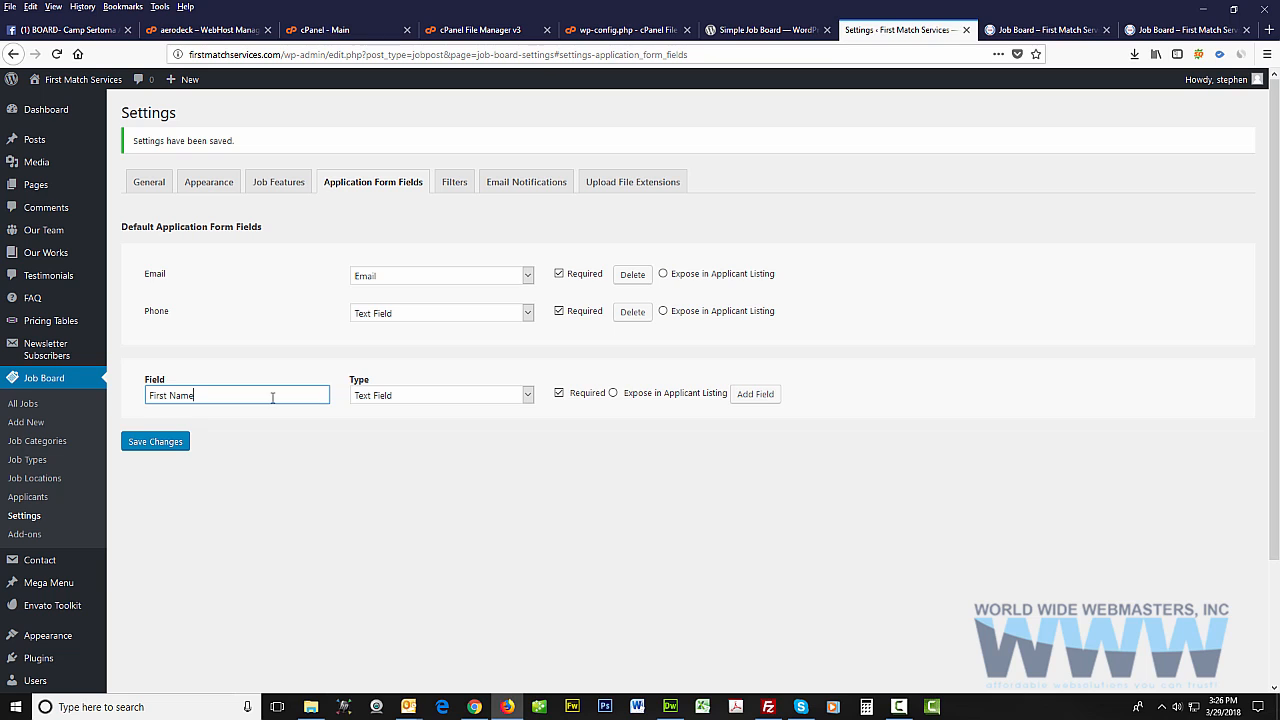
{"action": "left_click", "coordinate": [755, 394]}
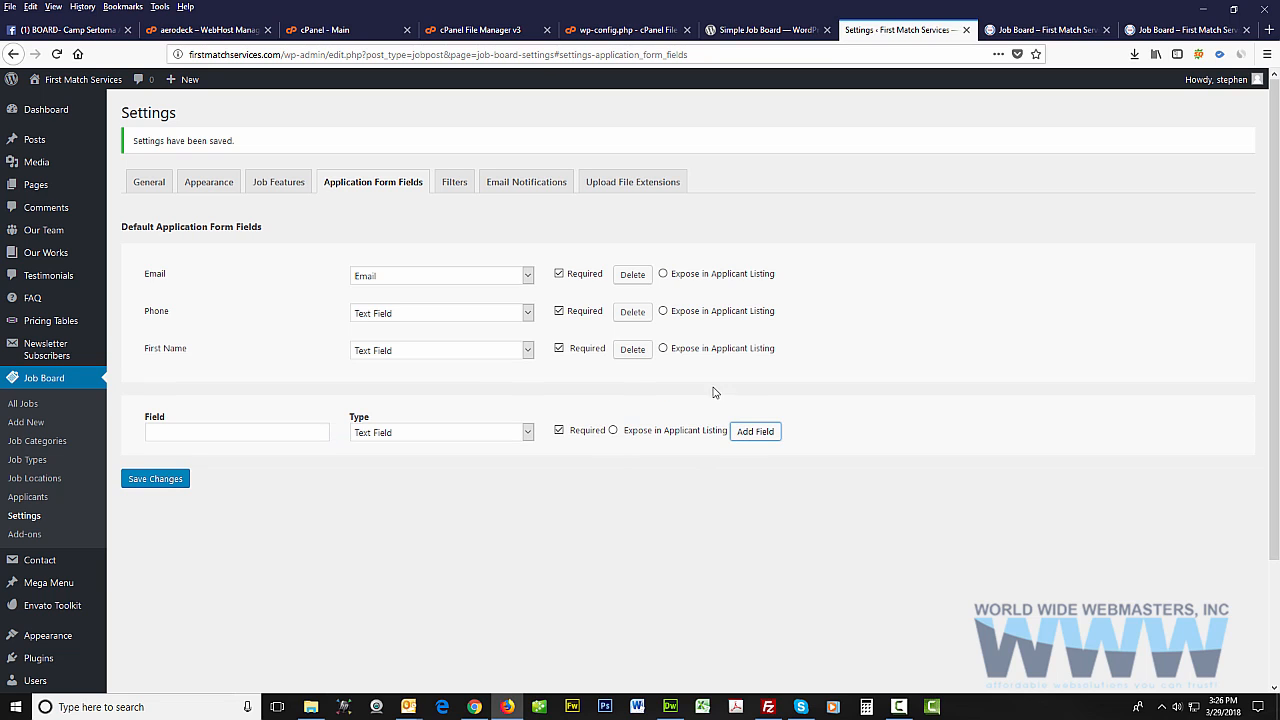
Move First Name to the top of the default form fields and save a required Last Name text field directly beneath it
{"action": "left_click_drag", "start_coordinate": [187, 352], "coordinate": [191, 270]}
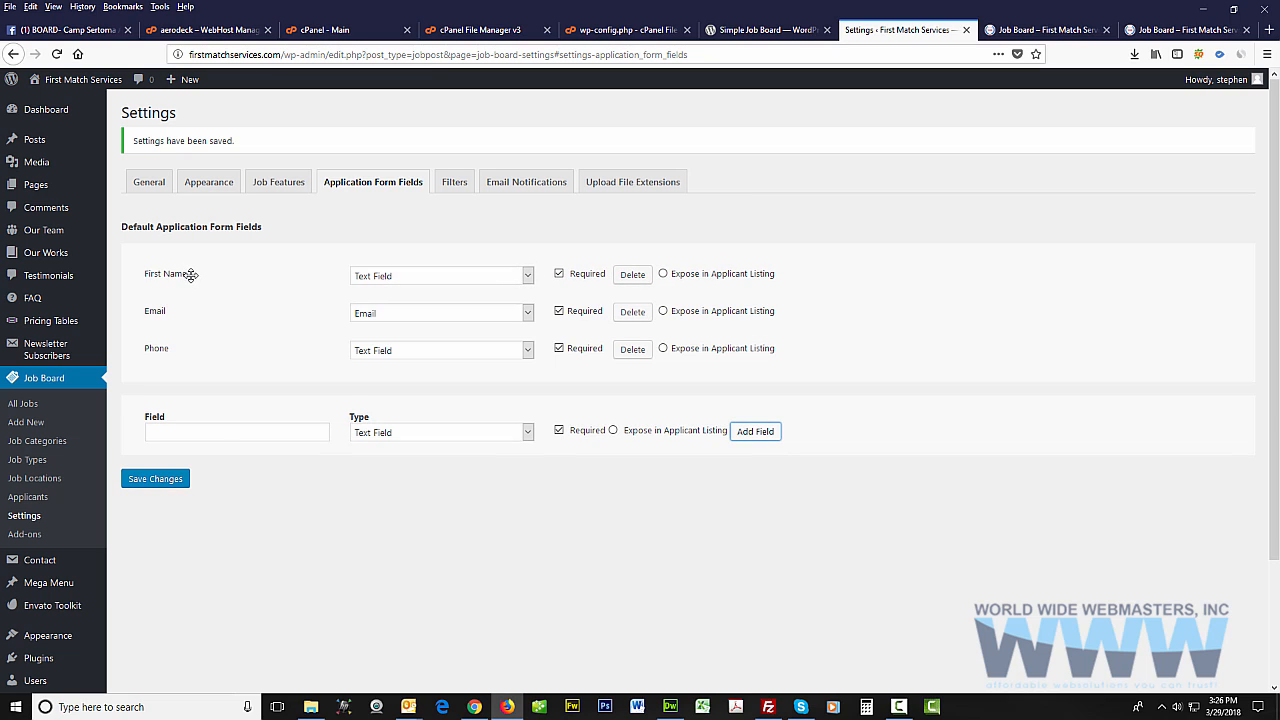
{"action": "left_click", "coordinate": [215, 433]}
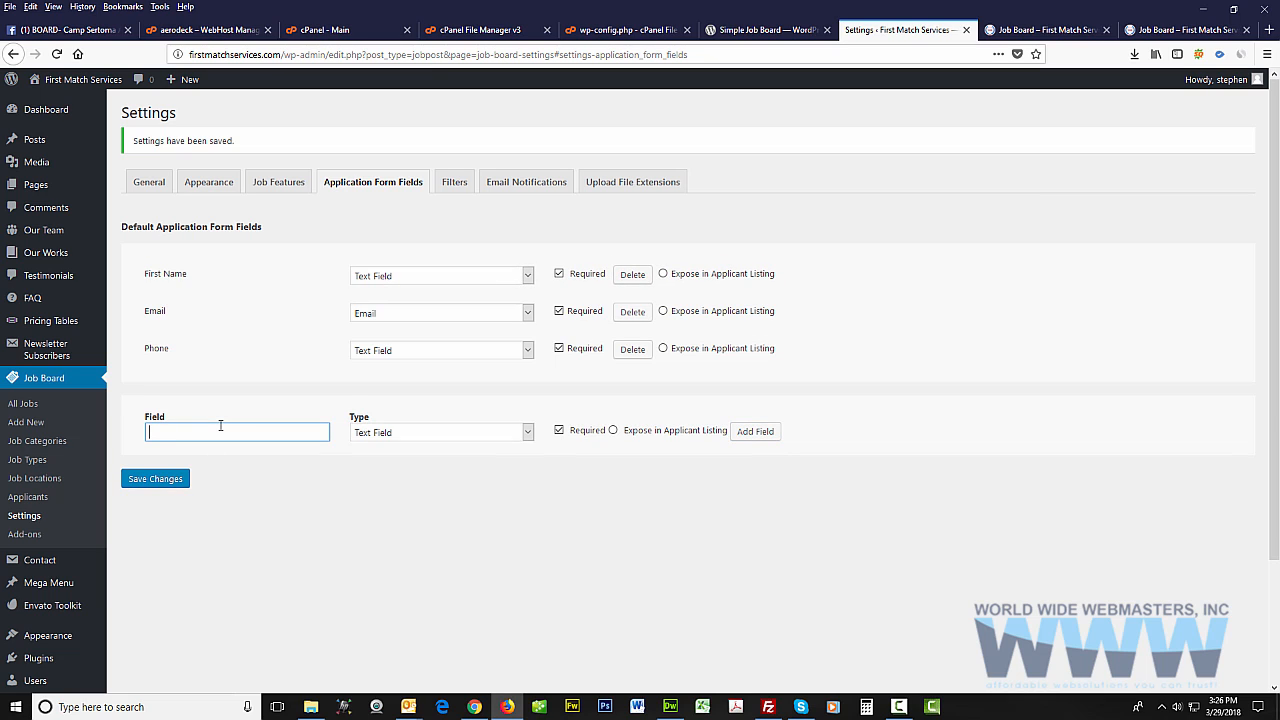
{"action": "type", "text": "me"}
{"action": "type", "text": "N"}
{"action": "left_click", "coordinate": [757, 432]}
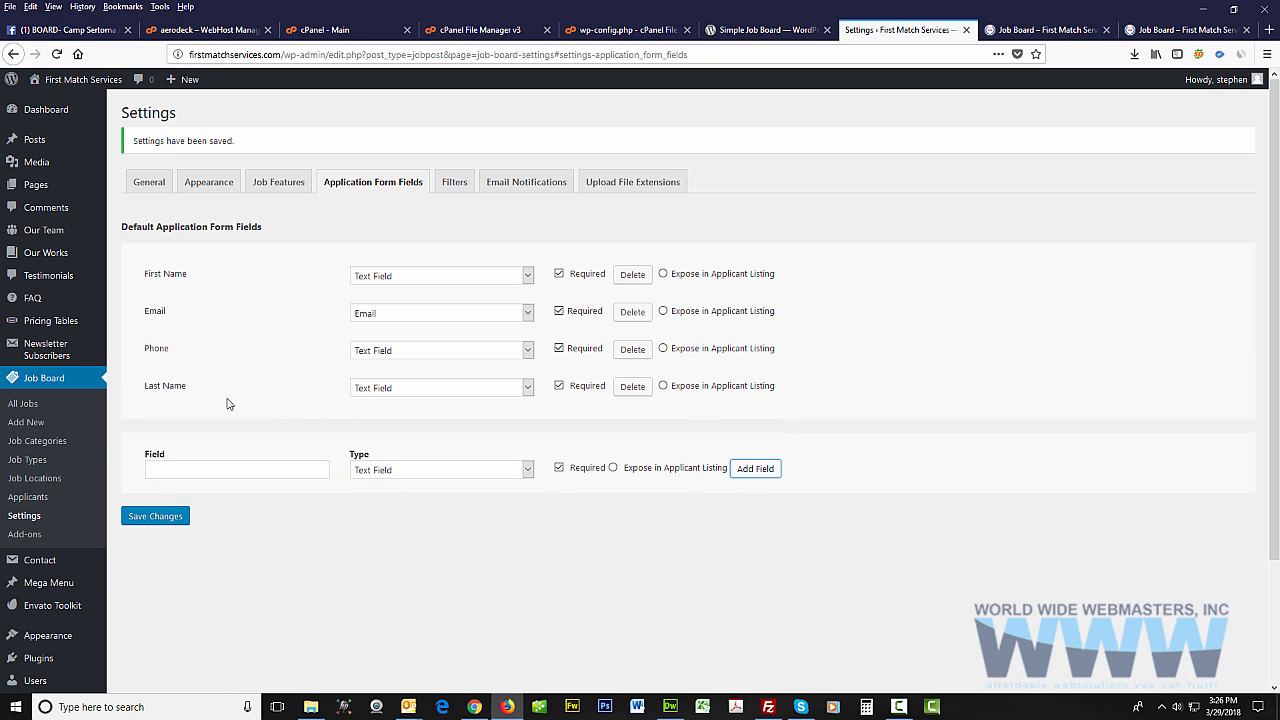
{"action": "left_click_drag", "start_coordinate": [181, 391], "coordinate": [186, 304]}
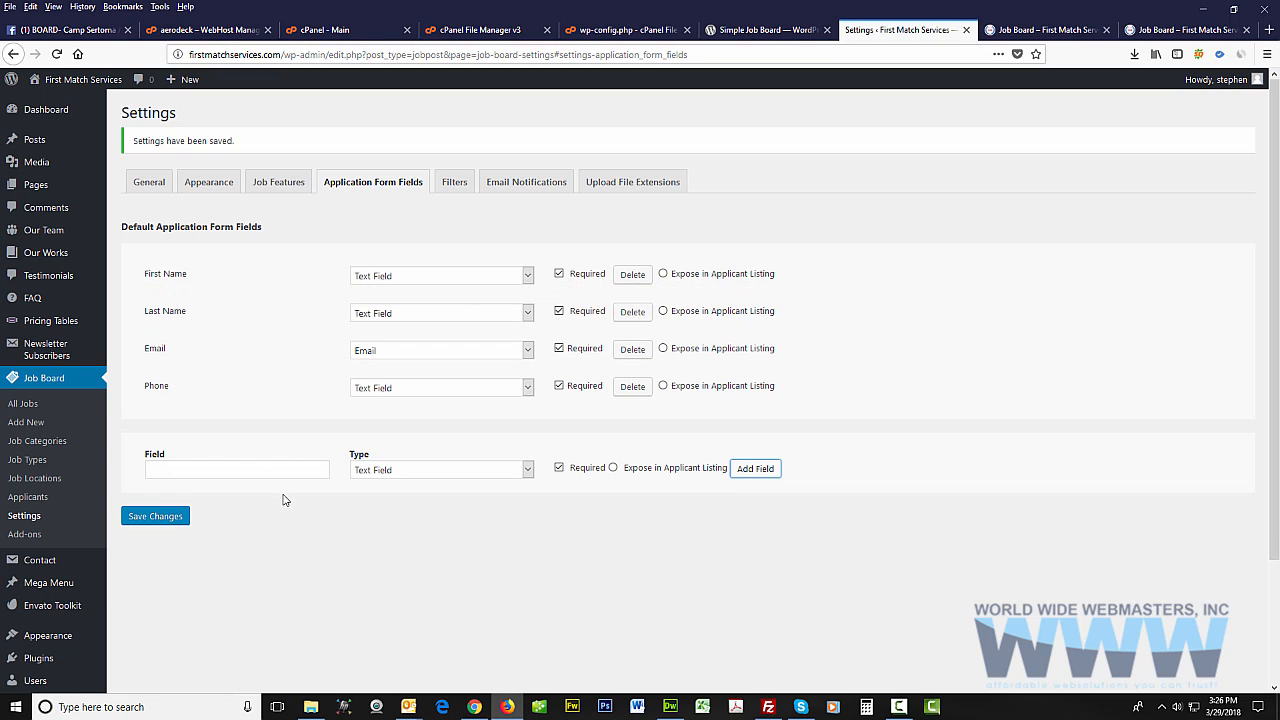
{"action": "left_click", "coordinate": [157, 519]}
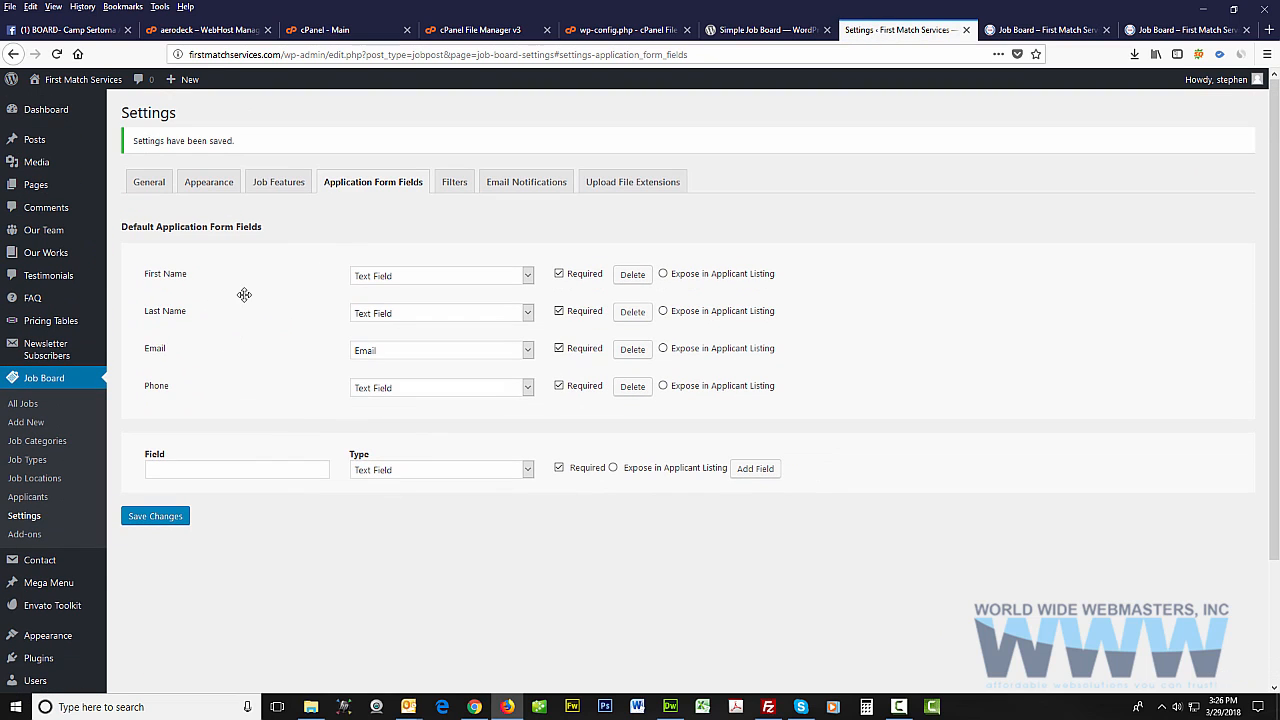
Review the job board's job features, appearance and general settings, and check the applicants list
{"action": "left_click", "coordinate": [286, 190]}
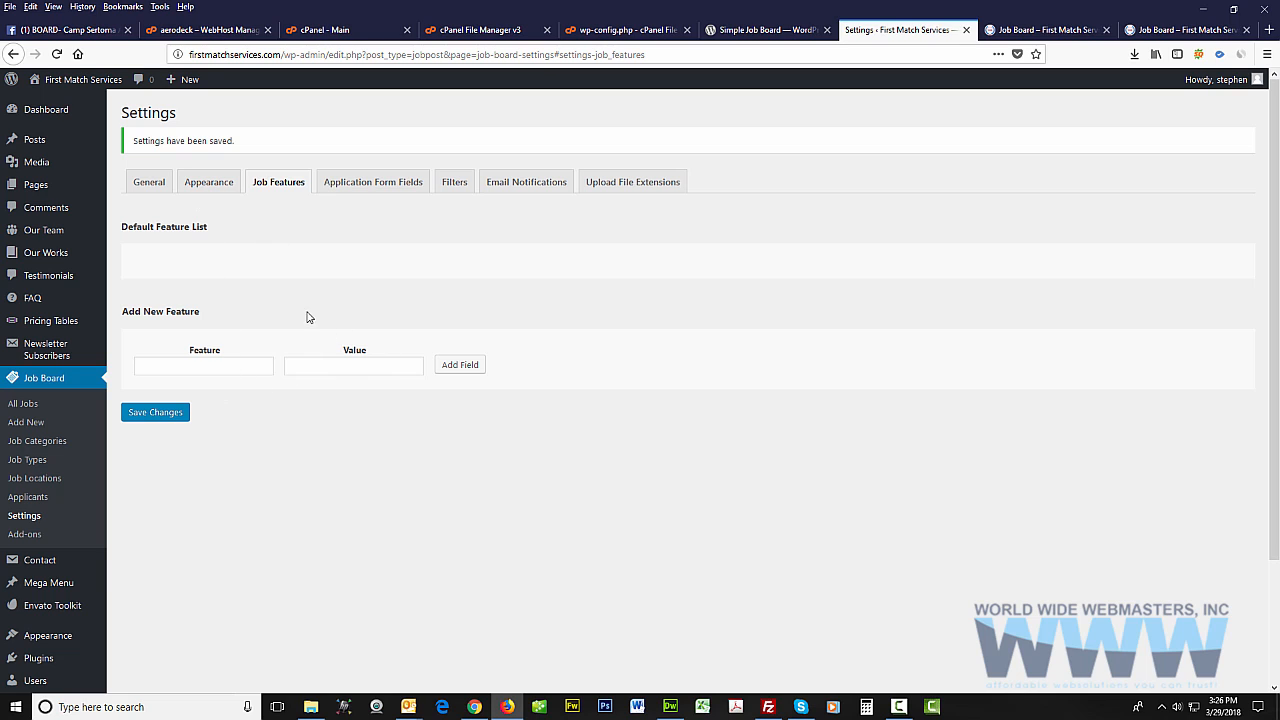
{"action": "left_click", "coordinate": [206, 185]}
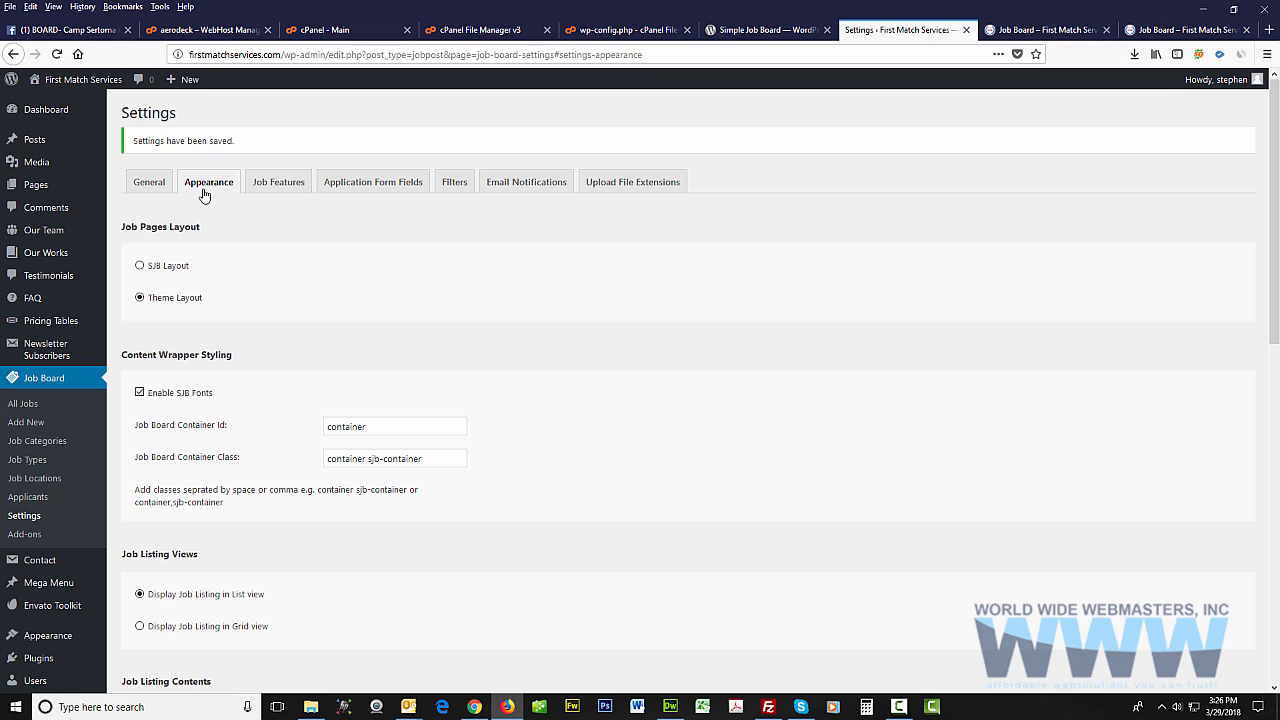
{"action": "scroll", "coordinate": [217, 289], "scroll_direction": "down", "scroll_amount": 3}
{"action": "scroll", "coordinate": [217, 290], "scroll_direction": "up", "scroll_amount": 3}
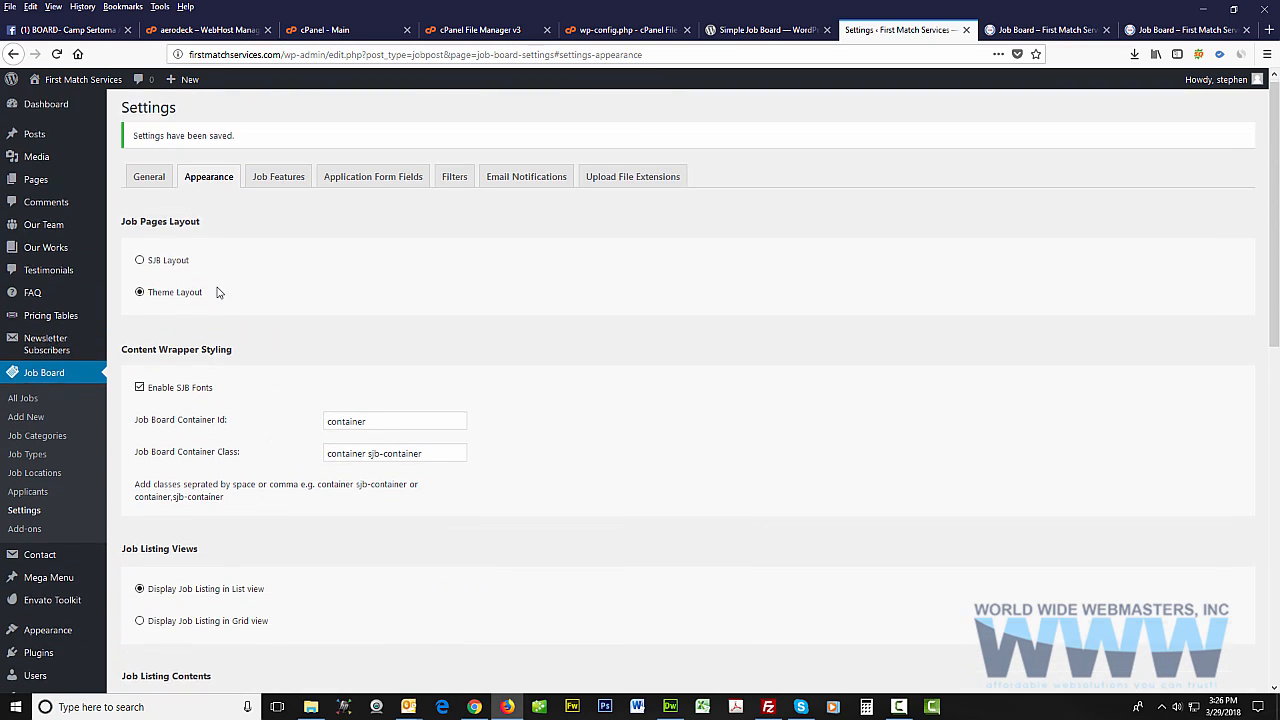
{"action": "left_click", "coordinate": [149, 182]}
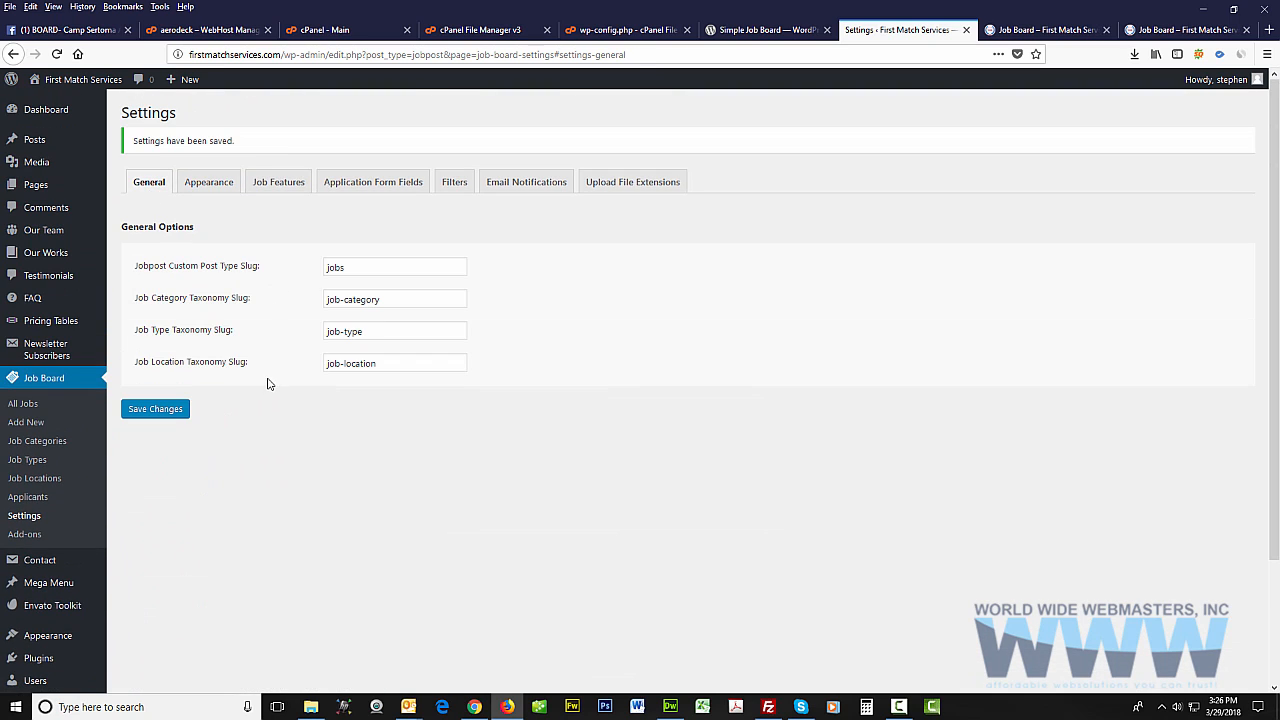
{"action": "left_click", "coordinate": [24, 501]}
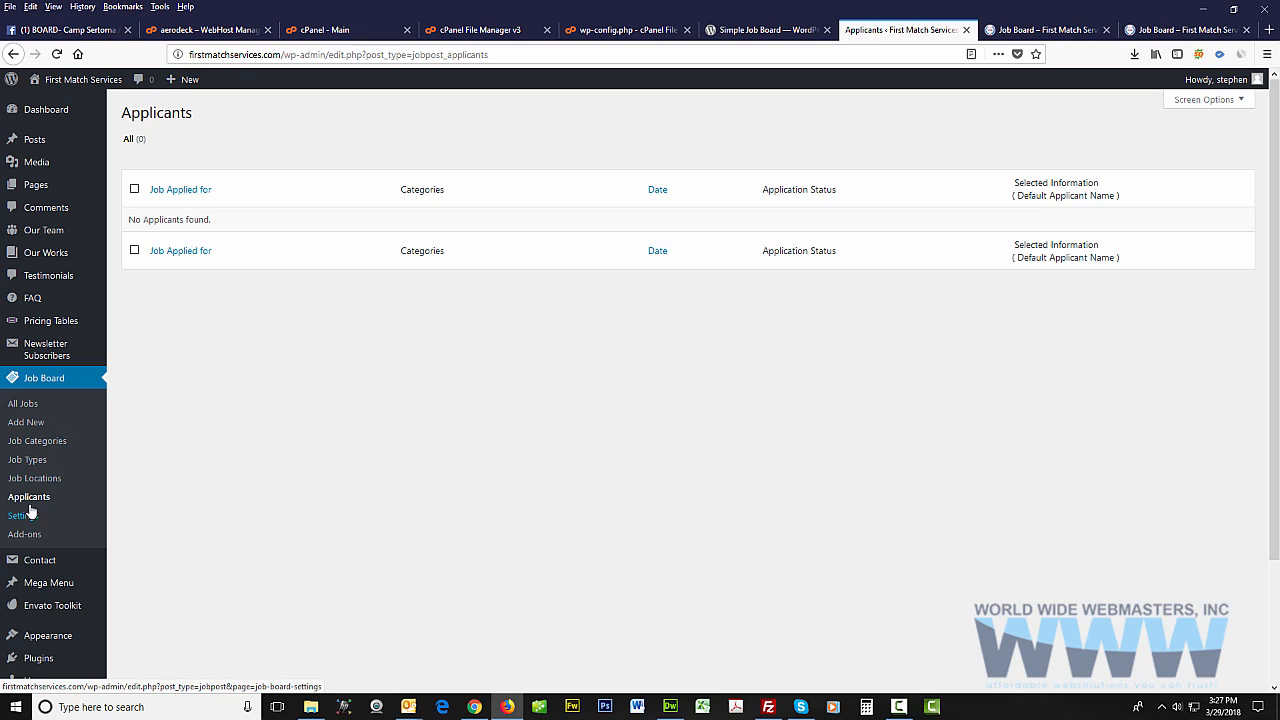
Start a new job post and copy the Occupational Therapist description from the Website/Job post email in Outlook, returning to Firefox
{"action": "left_click", "coordinate": [29, 429]}
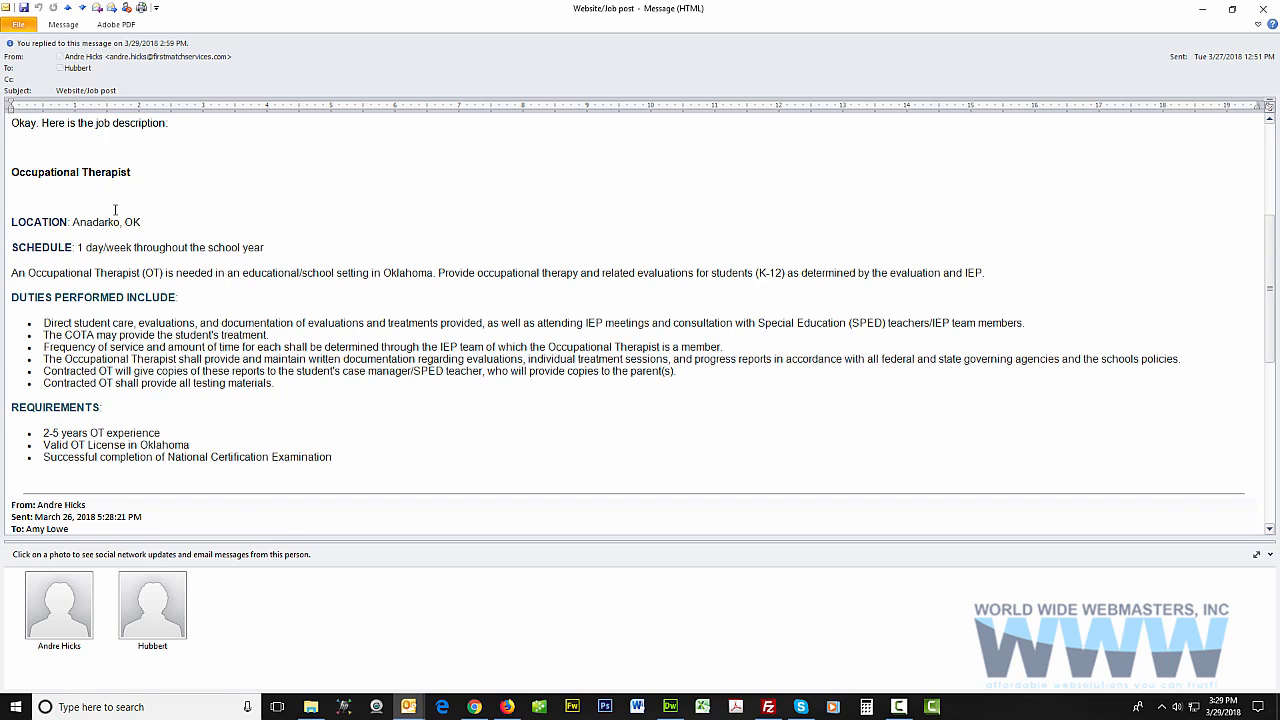
{"action": "scroll", "coordinate": [118, 193], "scroll_direction": "up", "scroll_amount": 1}
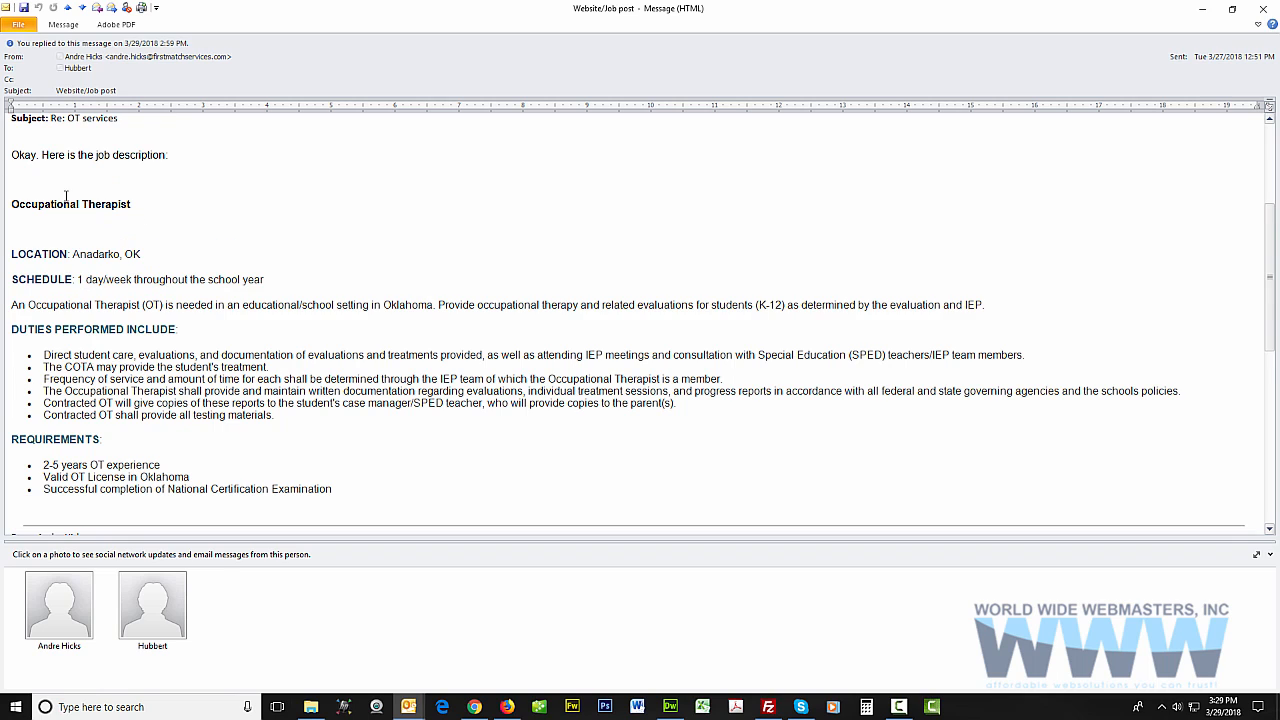
{"action": "left_click_drag", "start_coordinate": [12, 204], "coordinate": [322, 388]}
{"action": "key", "text": "ctrl+c"}
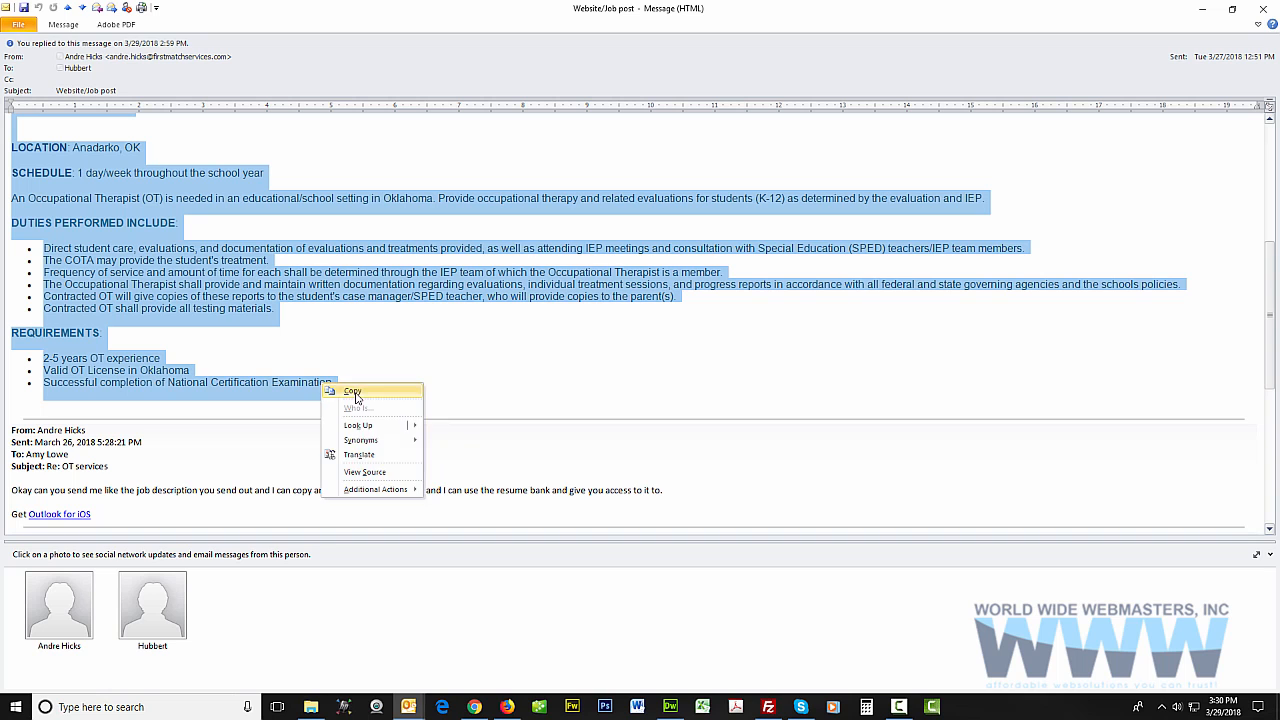
{"action": "left_click", "coordinate": [348, 392]}
{"action": "left_click", "coordinate": [507, 707]}
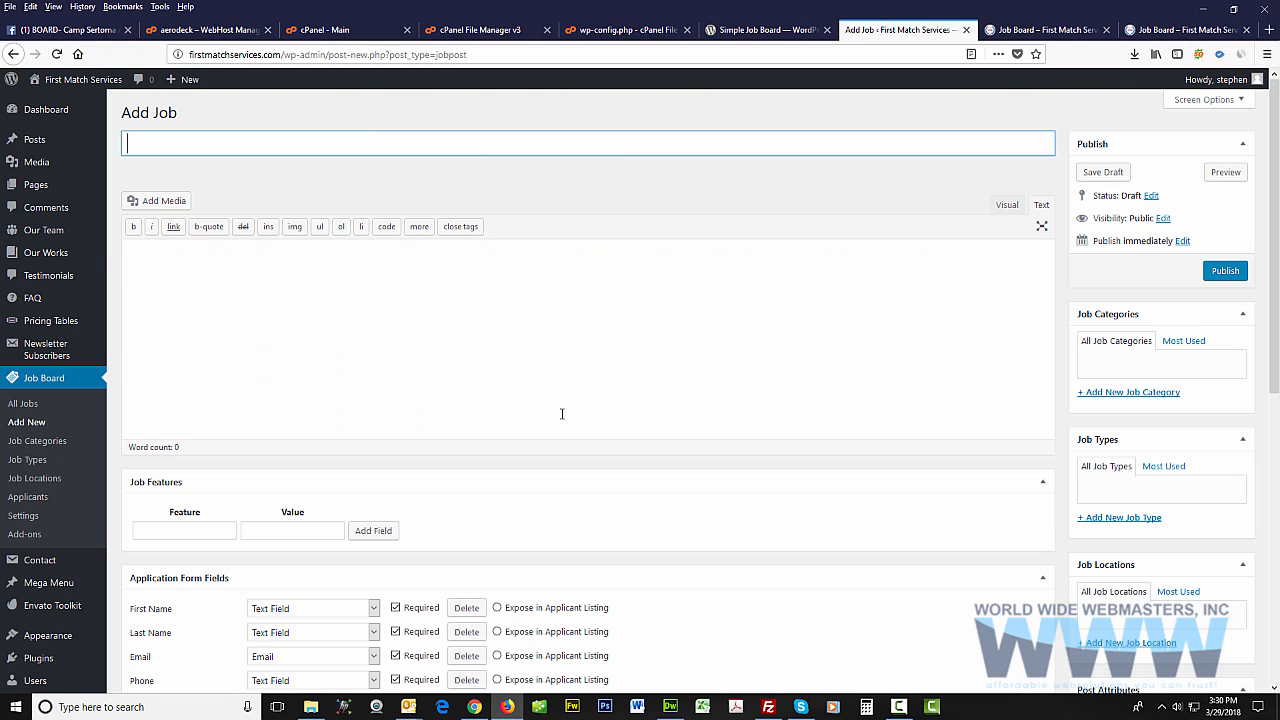
Try to paste the copied job description into the new job's content in Text mode
{"action": "left_click", "coordinate": [329, 276]}
{"action": "type", "text": "Occupational Therapist  LOCATION: Anadarko, OK SCHEDULE: 1 day/week throughout the school year An Occupational Therapist (OT) is needed in an educational/school setting in Oklahoma. Provide occupational therapy and related evaluations for students (K-12) as determined by the evaluation and IEP. DUTIES PERFORMED INCLUDE: •\tDirect student care, evaluations, and documentation of evaluations and treatments provided, as well as attending IEP meetings and consultation with Special Education (SPED) teachers/IEP team members. •\tThe COTA may provide the student's treatment. •\tFrequency of service and amount of time for each shall be determined through the IEP team of which the Occupational Therapist is a member. •\tThe Occupational Therapist shall provide and maintain written documentation regarding evaluations, individual treatment sessions, and progress reports in accordance with all federal and state governing agencies and the schools policies. •\tContracted OT will give copies of these reports to the student's case manager/SPED teacher, who will provide copies to the parent(s). •\tContracted OT shall provide all testing materials. REQUIREMENTS: •\t2-5 years OT experience •\tValid OT License in Oklahoma •\tSuccessful completion of National Certification Examination"}
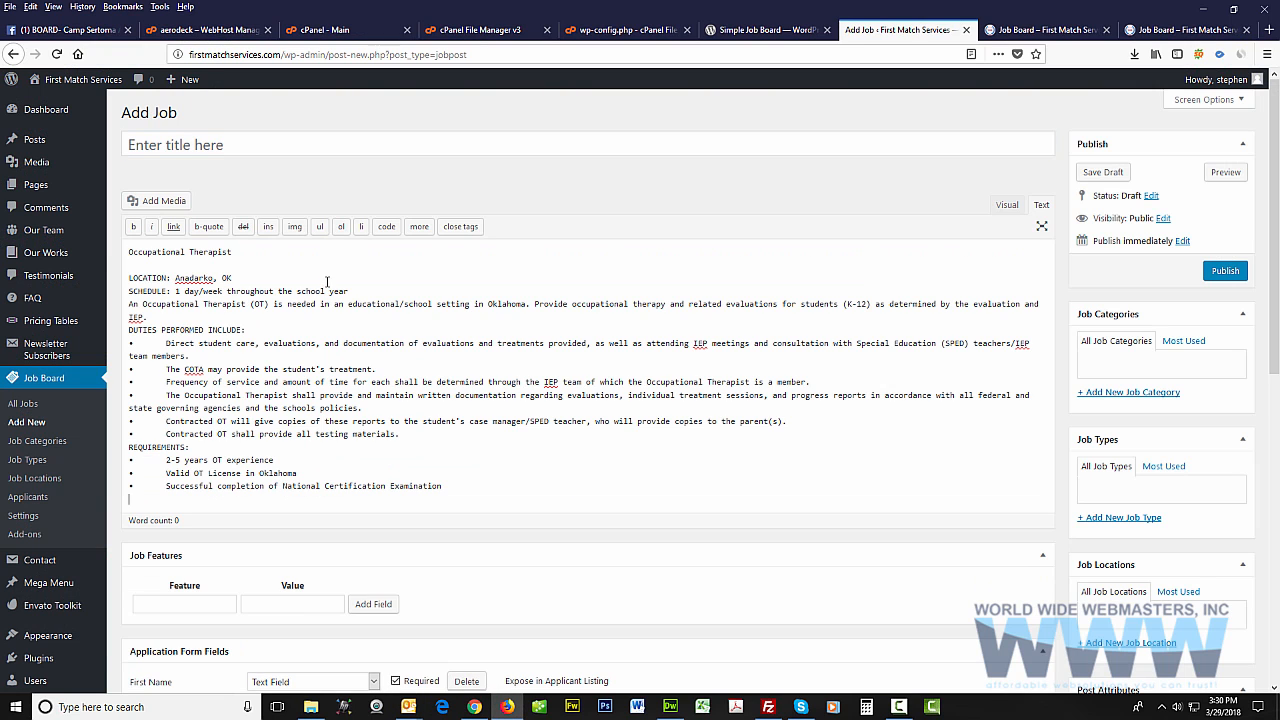
{"action": "left_click_drag", "start_coordinate": [228, 251], "coordinate": [148, 250]}
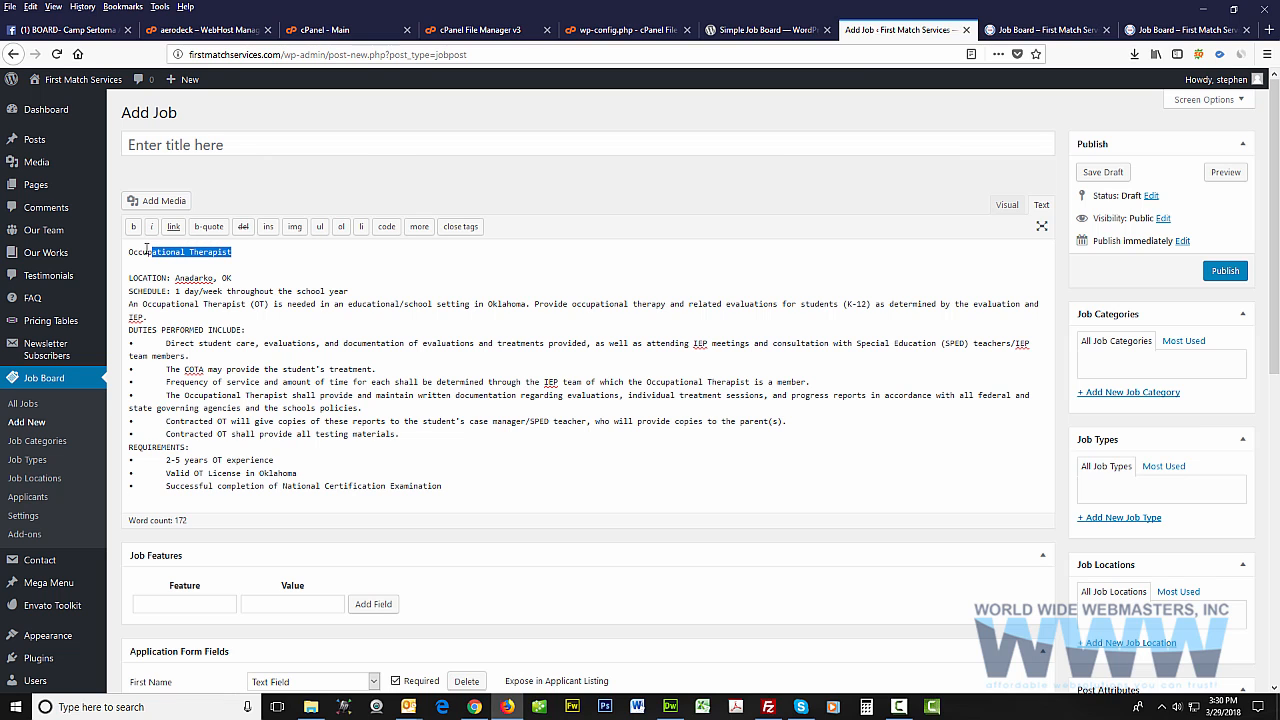
Replace the job's content in Visual mode with the copied, formatted job description
{"action": "left_click", "coordinate": [1006, 204]}
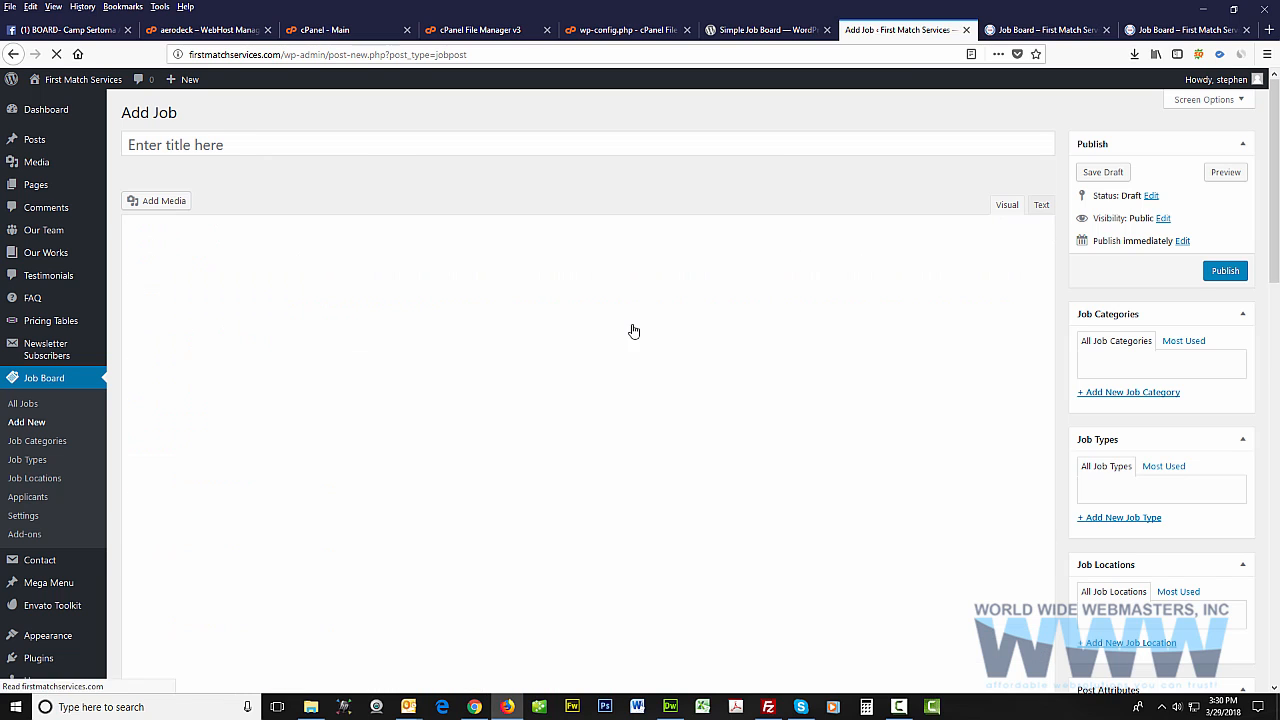
{"action": "key", "text": "ctrl+a"}
{"action": "key", "text": "ctrl+v"}
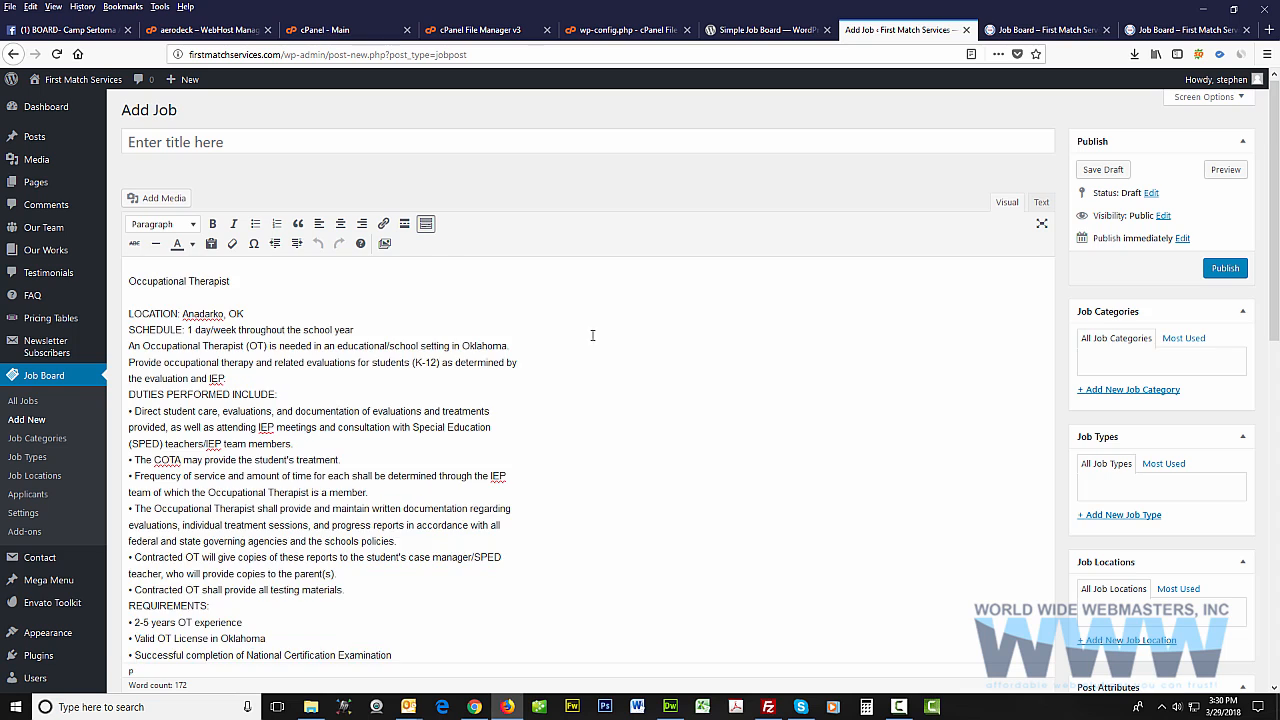
{"action": "scroll", "coordinate": [496, 353], "scroll_direction": "up", "scroll_amount": 3}
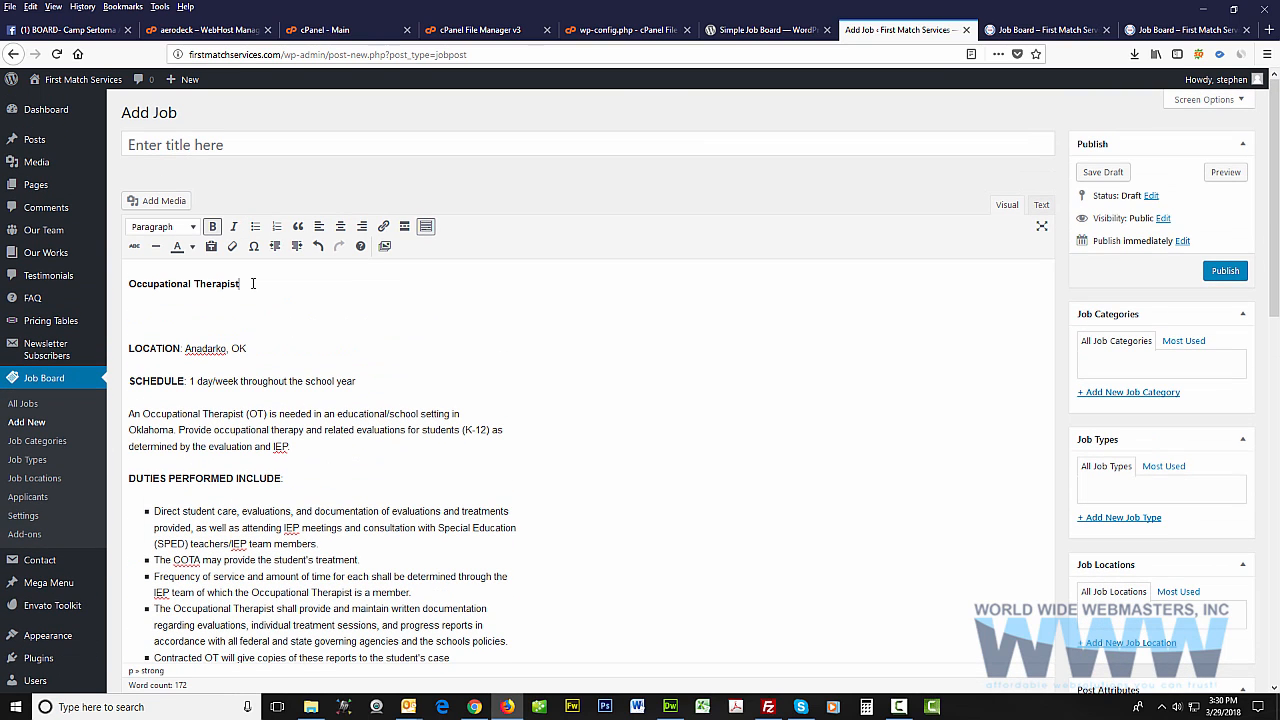
Move the heading Occupational Therapist out of the content and into the job title
{"action": "left_click_drag", "start_coordinate": [246, 281], "coordinate": [127, 282]}
{"action": "right_click", "coordinate": [201, 291]}
{"action": "left_click", "coordinate": [228, 317]}
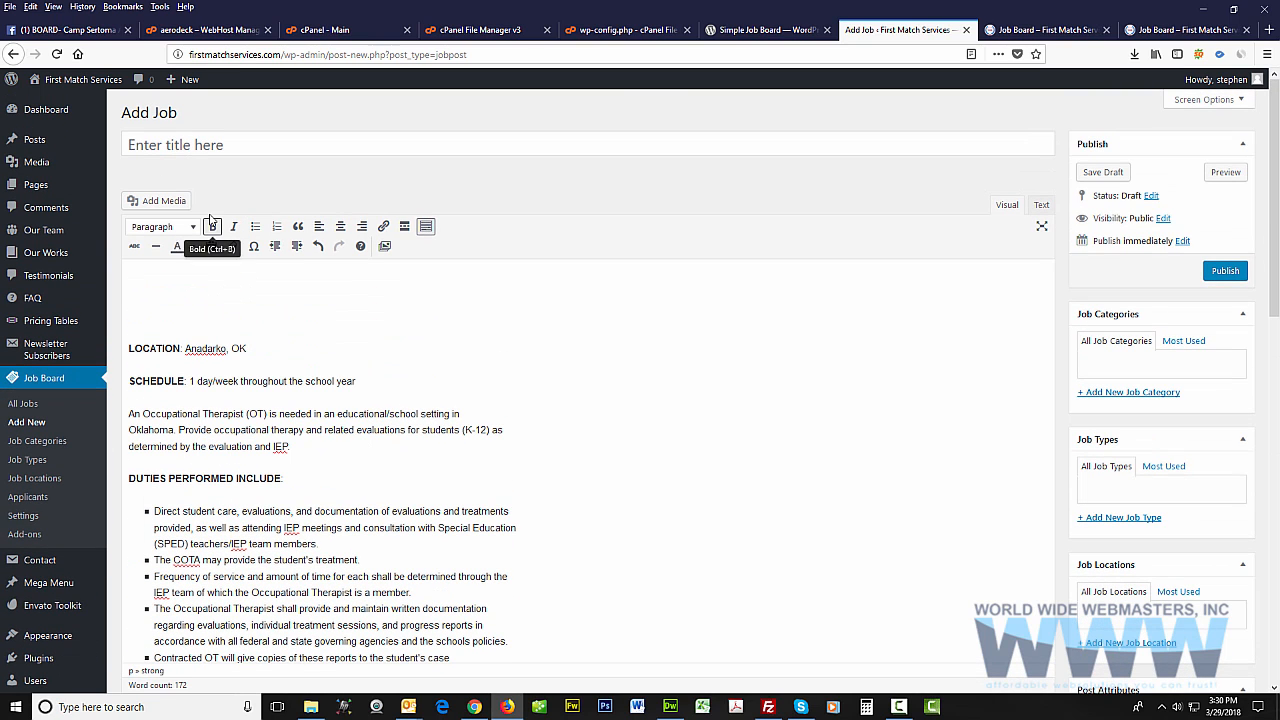
{"action": "left_click", "coordinate": [222, 145]}
{"action": "right_click", "coordinate": [223, 146]}
{"action": "left_click", "coordinate": [254, 198]}
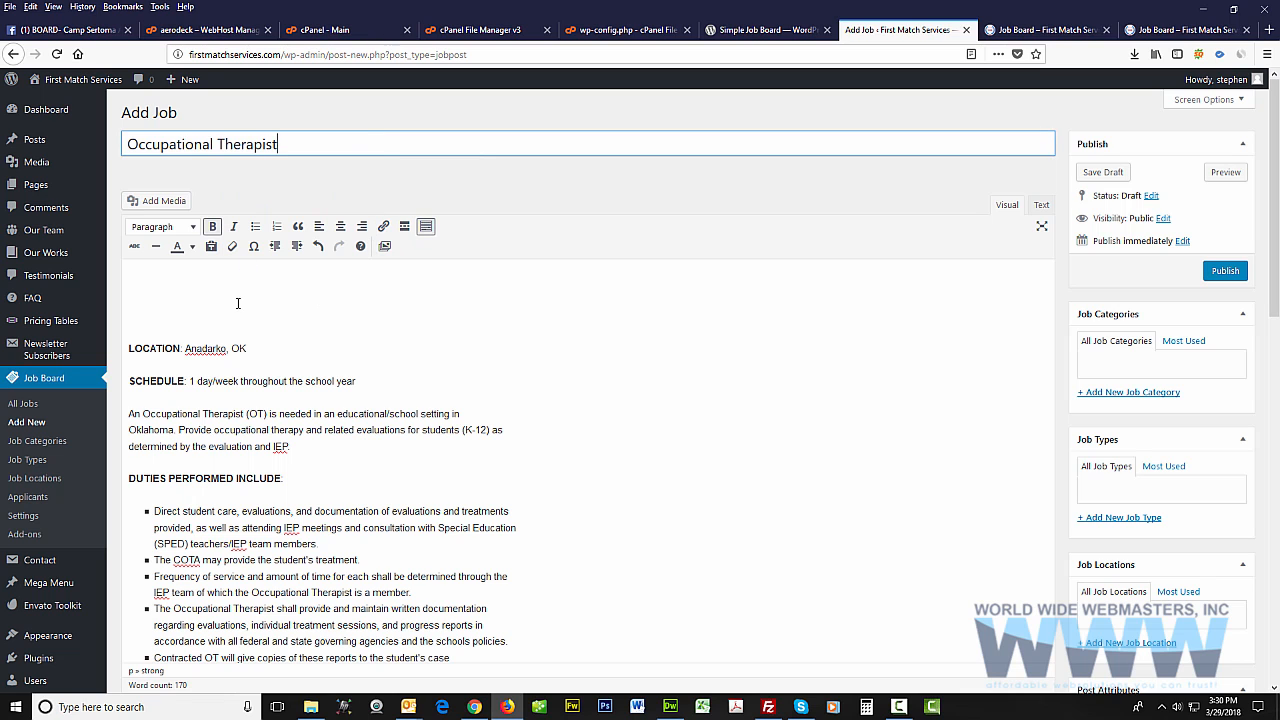
Delete the blank lines above the LOCATION line in the job content
{"action": "left_click", "coordinate": [171, 290]}
{"action": "key", "text": "Delete"}
{"action": "key", "text": "Delete"}
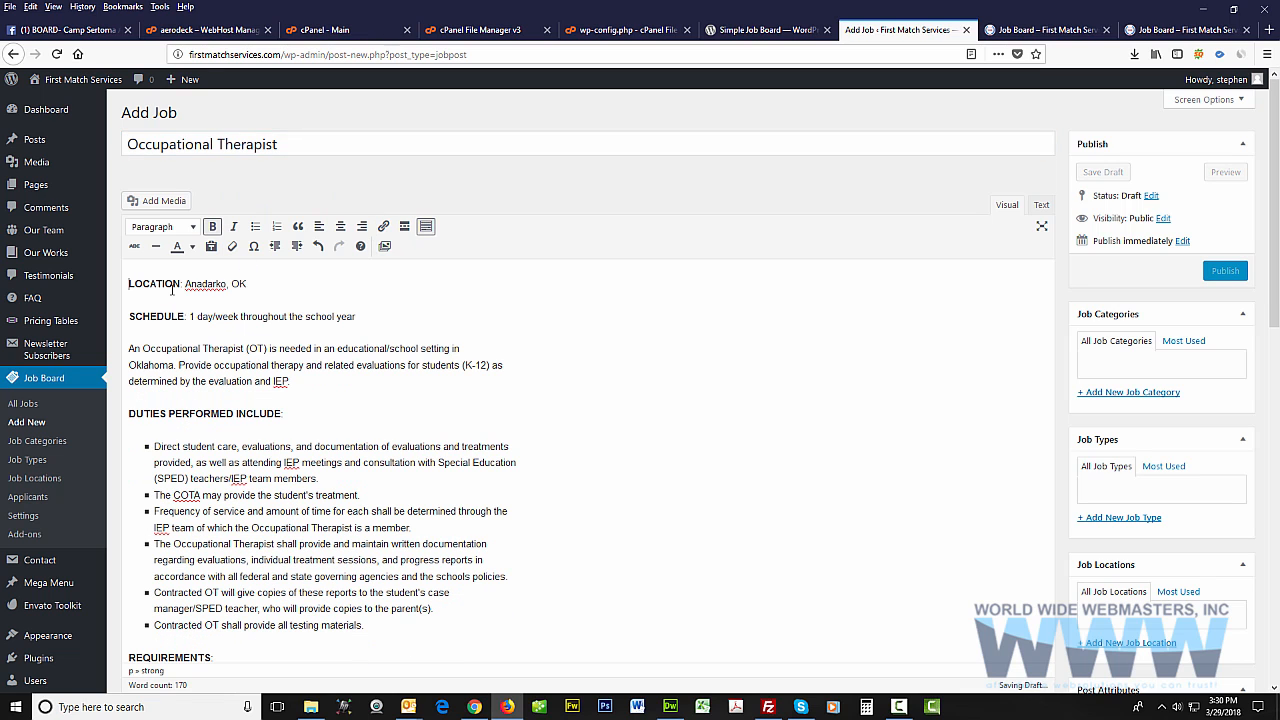
Try to add Anadarko, OK, copied from the LOCATION line, as a new job location
{"action": "left_click_drag", "start_coordinate": [248, 284], "coordinate": [187, 284]}
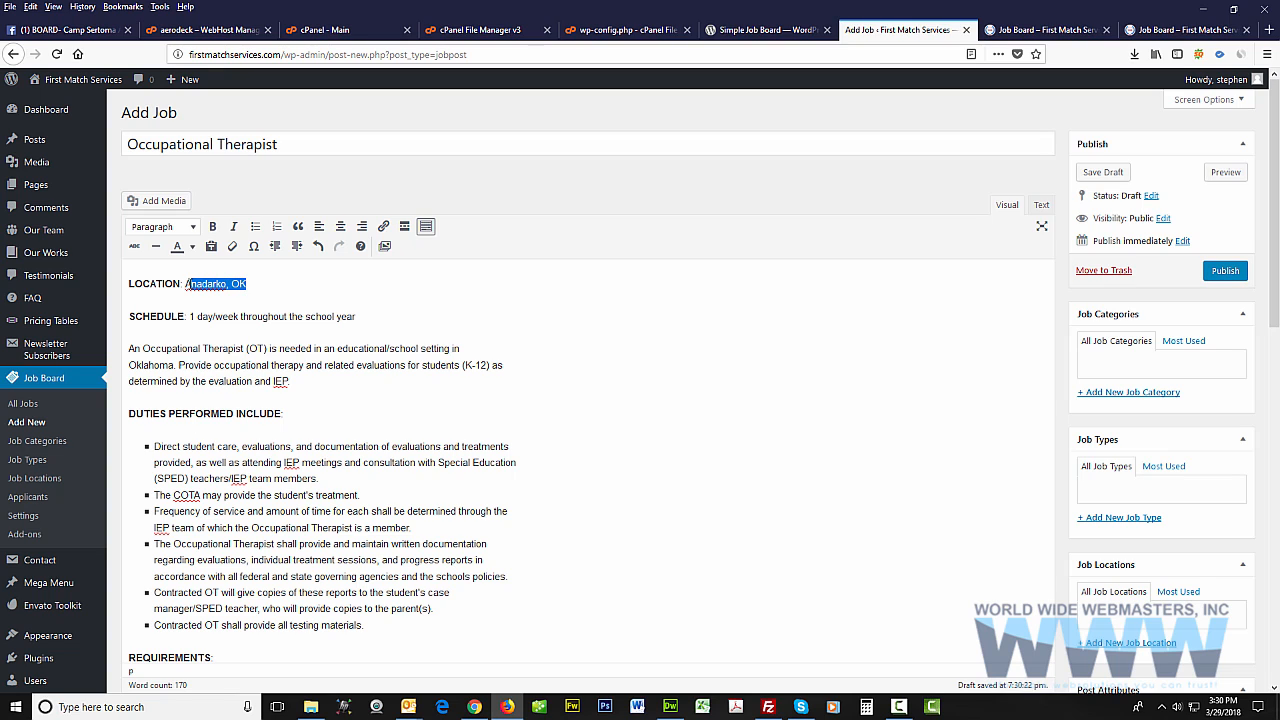
{"action": "left_click_drag", "start_coordinate": [187, 284], "coordinate": [247, 284]}
{"action": "right_click", "coordinate": [236, 287]}
{"action": "left_click", "coordinate": [274, 330]}
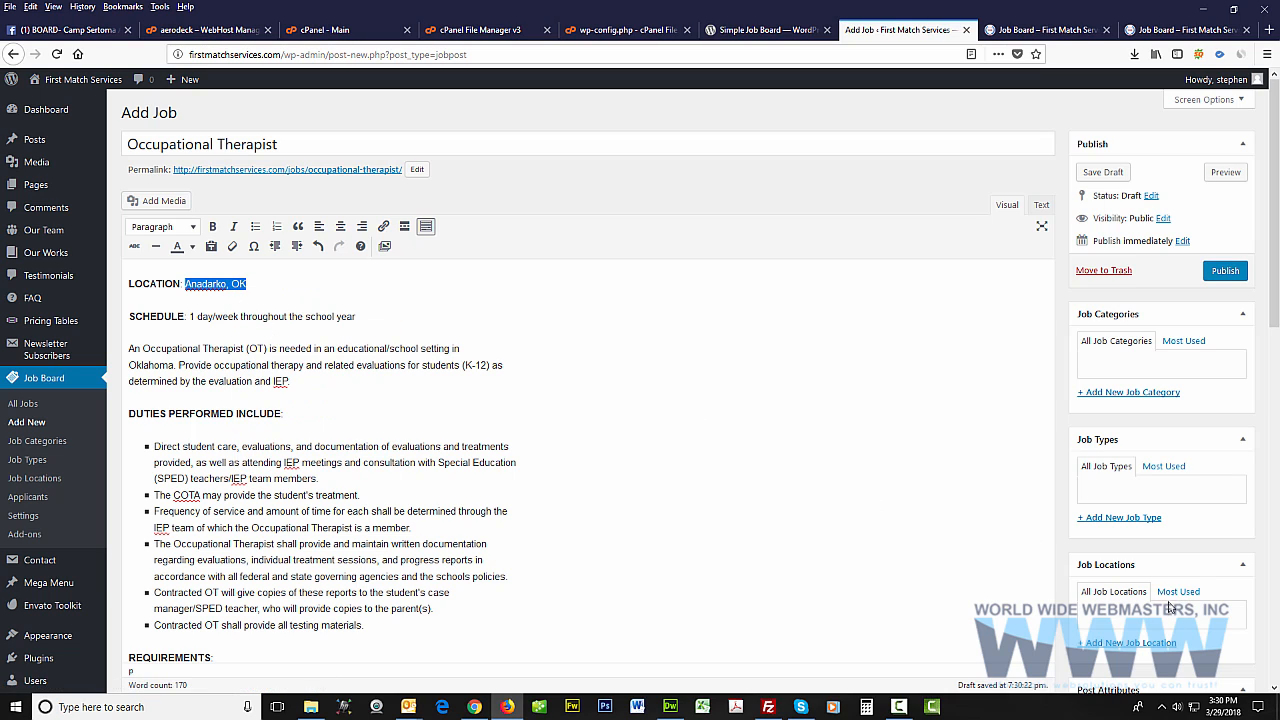
{"action": "left_click", "coordinate": [1138, 645]}
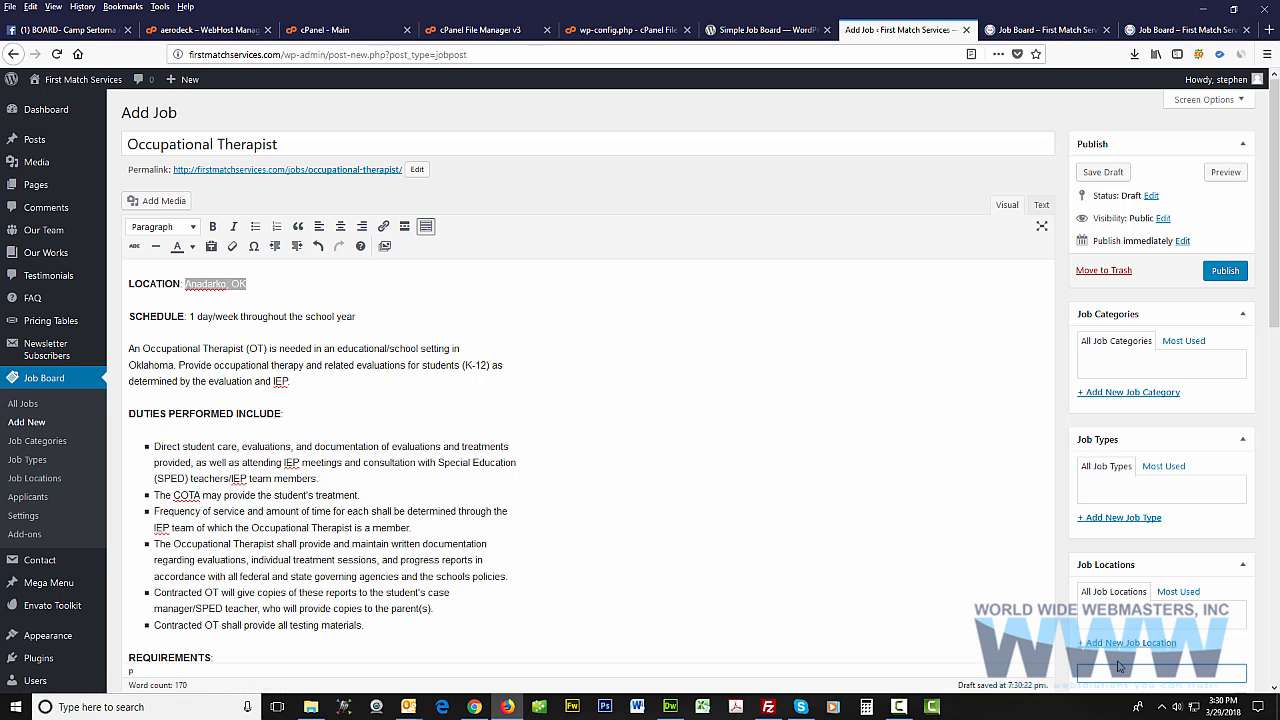
{"action": "right_click", "coordinate": [1119, 664]}
{"action": "left_click", "coordinate": [1160, 574]}
{"action": "scroll", "coordinate": [988, 592], "scroll_direction": "down", "scroll_amount": 1}
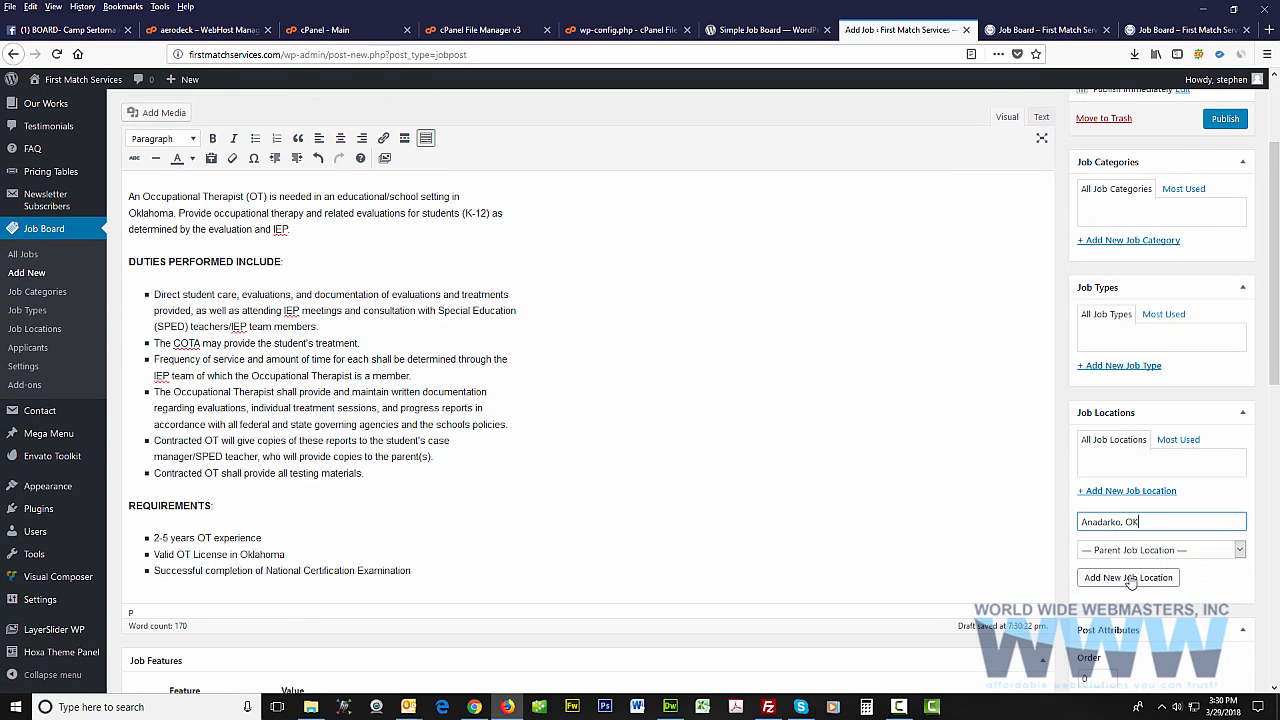
{"action": "left_click", "coordinate": [1126, 580]}
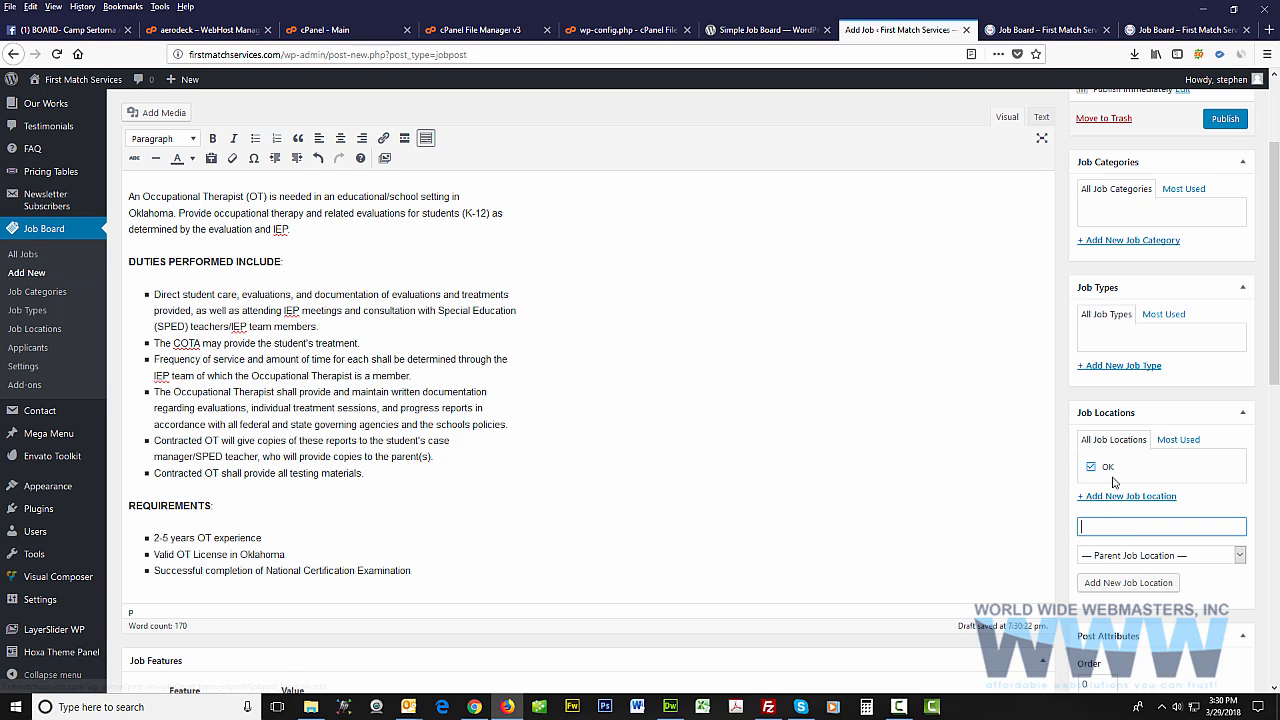
Reselect Anadarko, OK in the LOCATION line and deselect the OK job location
{"action": "scroll", "coordinate": [304, 318], "scroll_direction": "up", "scroll_amount": 2}
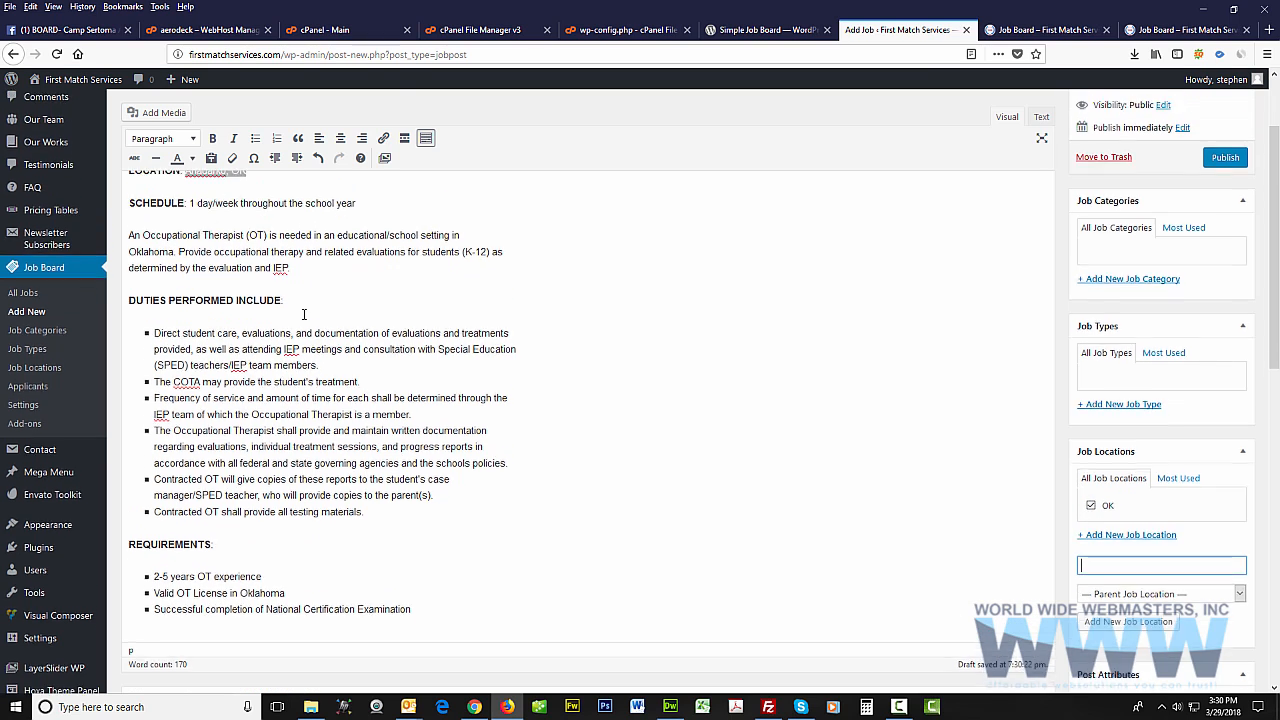
{"action": "left_click", "coordinate": [217, 210]}
{"action": "double_click", "coordinate": [217, 210]}
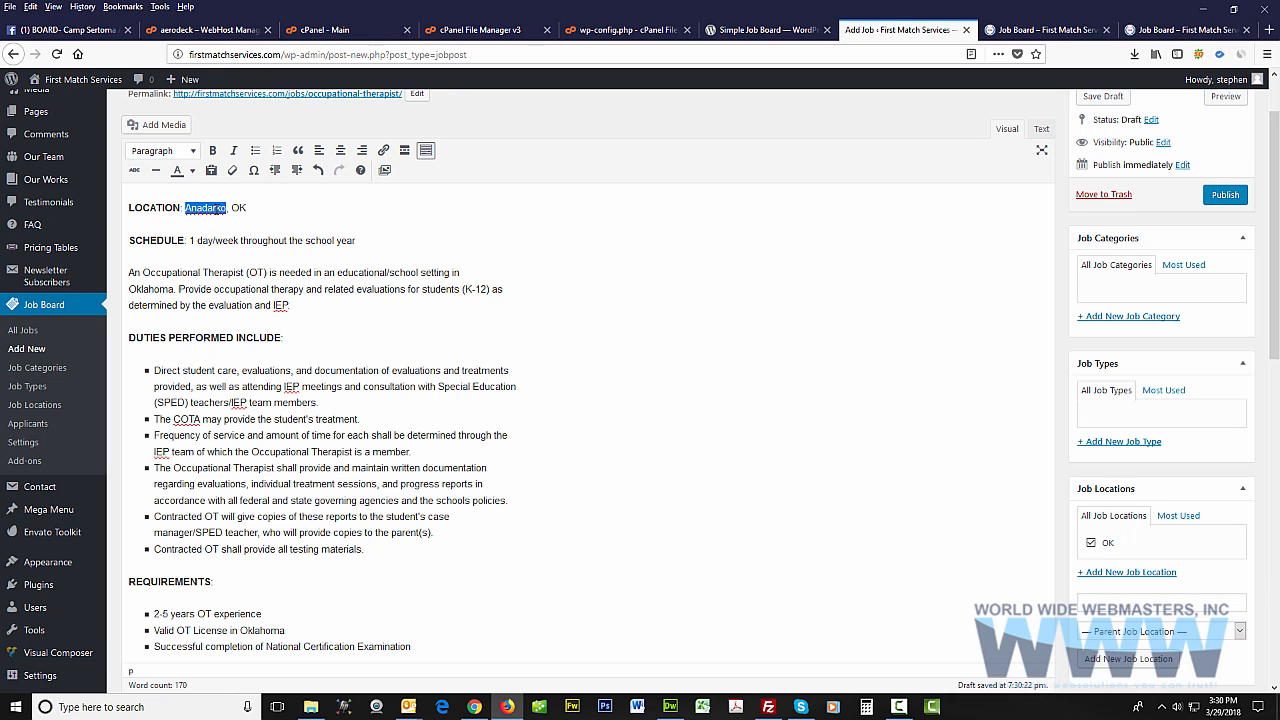
{"action": "left_click_drag", "start_coordinate": [263, 206], "coordinate": [184, 208]}
{"action": "scroll", "coordinate": [1151, 404], "scroll_direction": "down", "scroll_amount": 2}
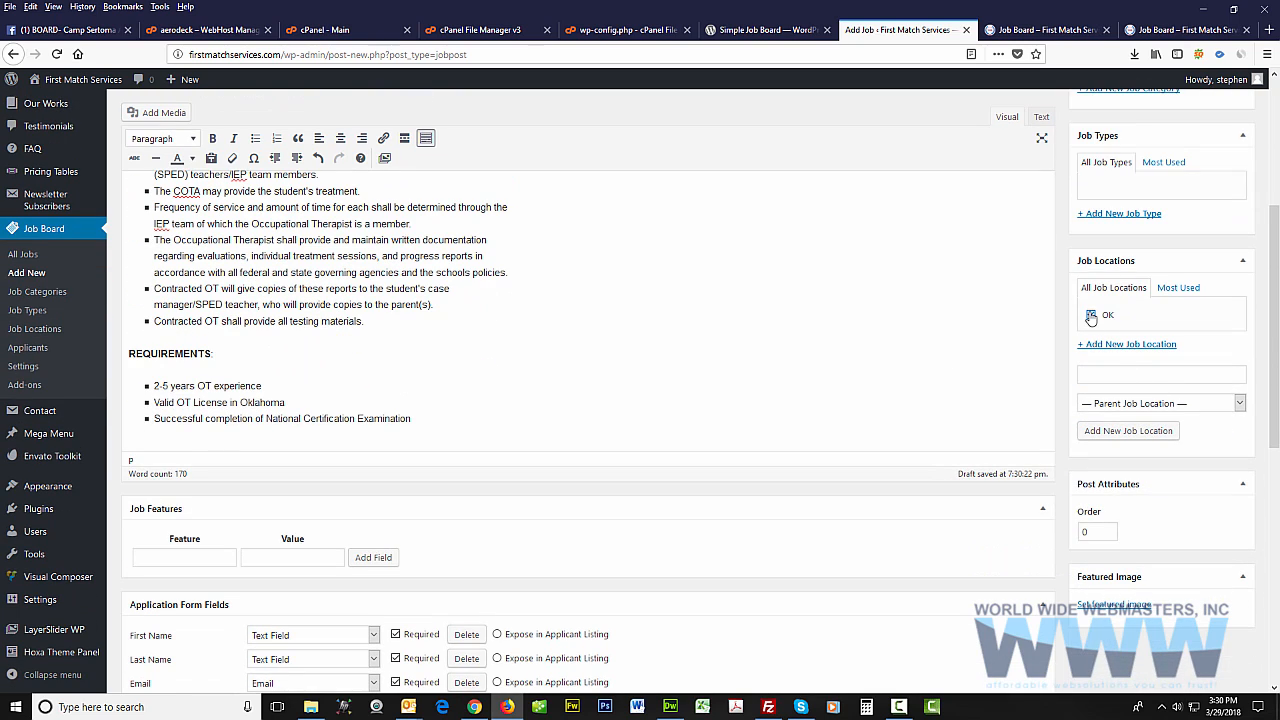
Add Anadarko OK, without the comma, as a new job location
{"action": "left_click", "coordinate": [1124, 376]}
{"action": "key", "text": "ctrl+v"}
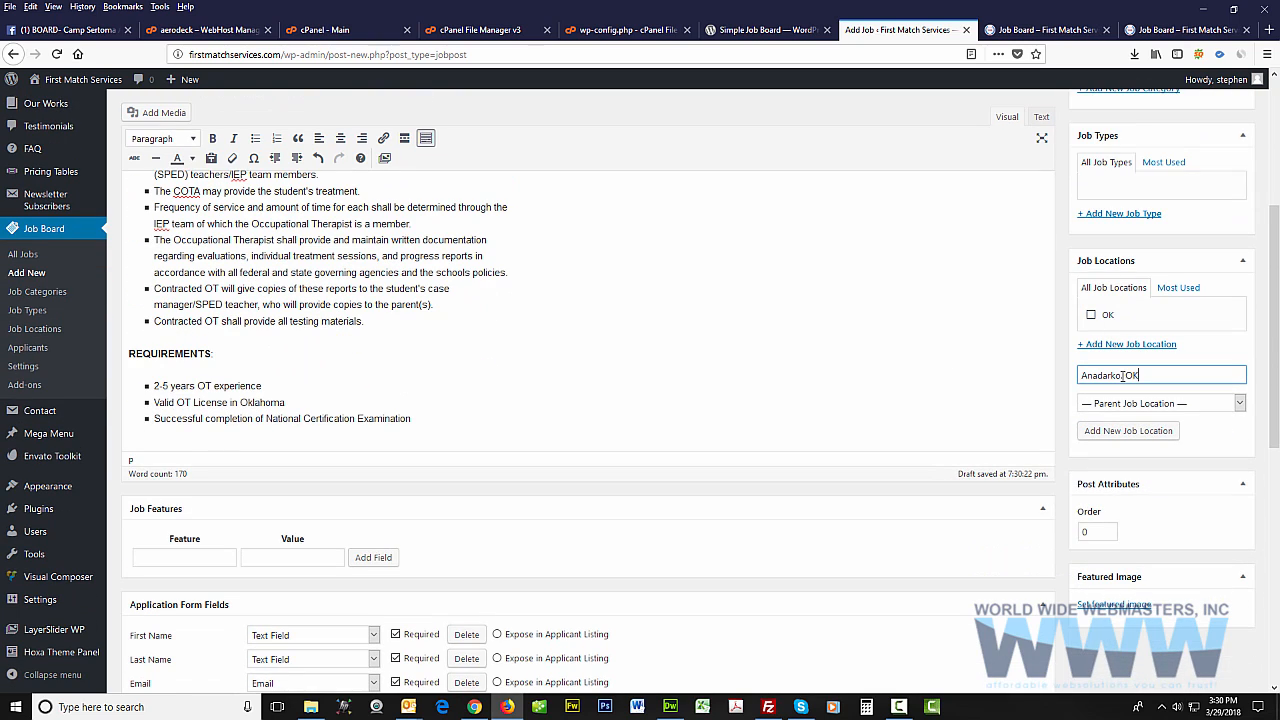
{"action": "key", "text": "Left"}
{"action": "key", "text": "Left"}
{"action": "key", "text": "Left"}
{"action": "key", "text": "BackSpace"}
{"action": "left_click", "coordinate": [1144, 436]}
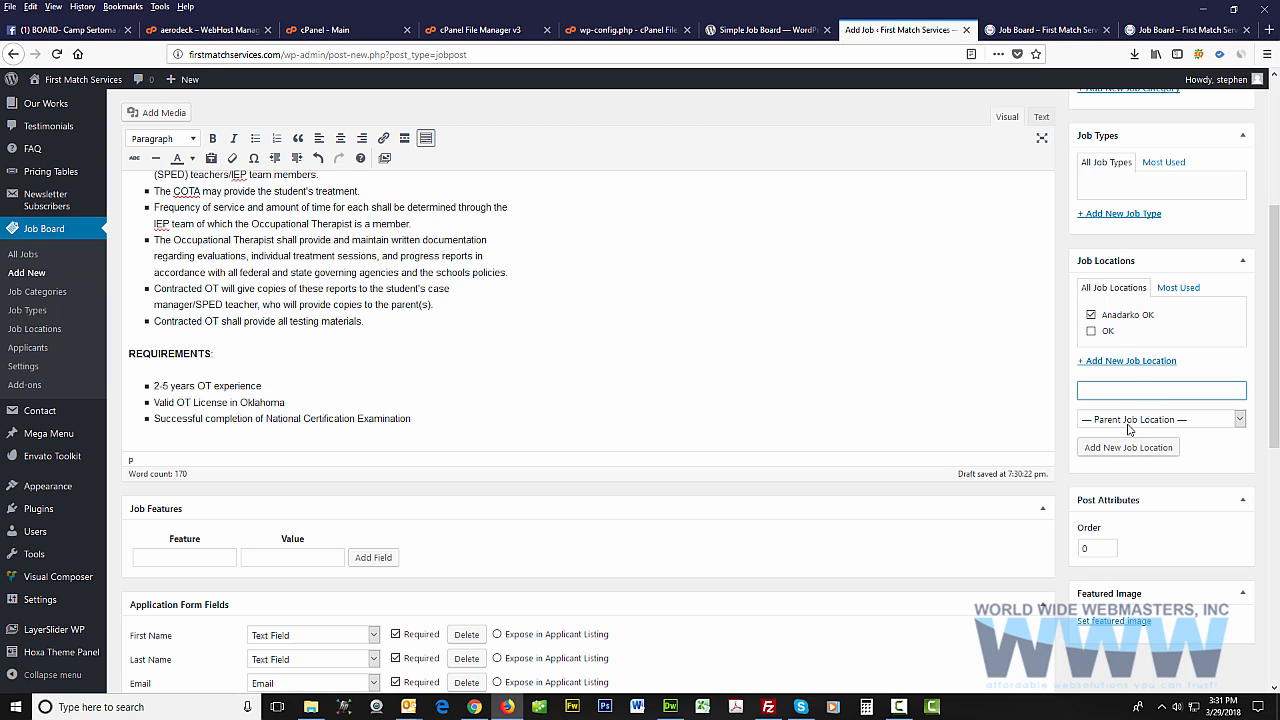
{"action": "scroll", "coordinate": [582, 379], "scroll_direction": "up", "scroll_amount": 3}
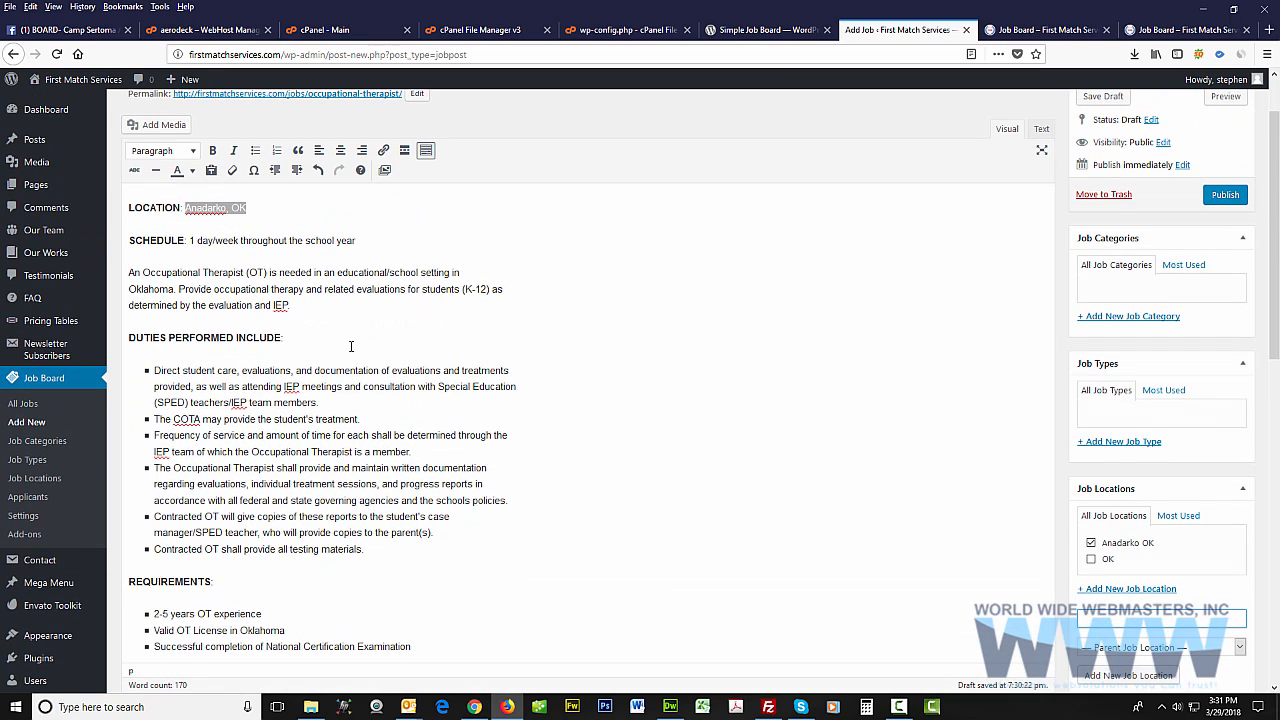
{"action": "scroll", "coordinate": [351, 346], "scroll_direction": "up", "scroll_amount": 1}
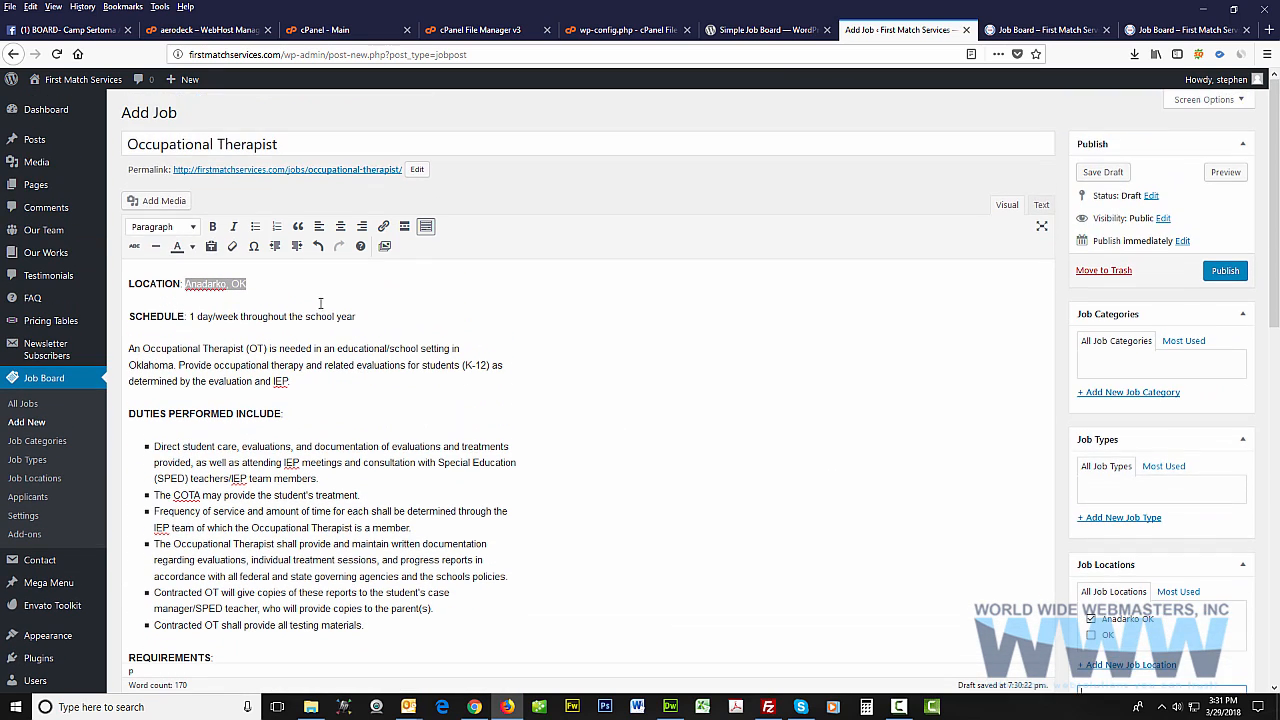
{"action": "double_click", "coordinate": [243, 145]}
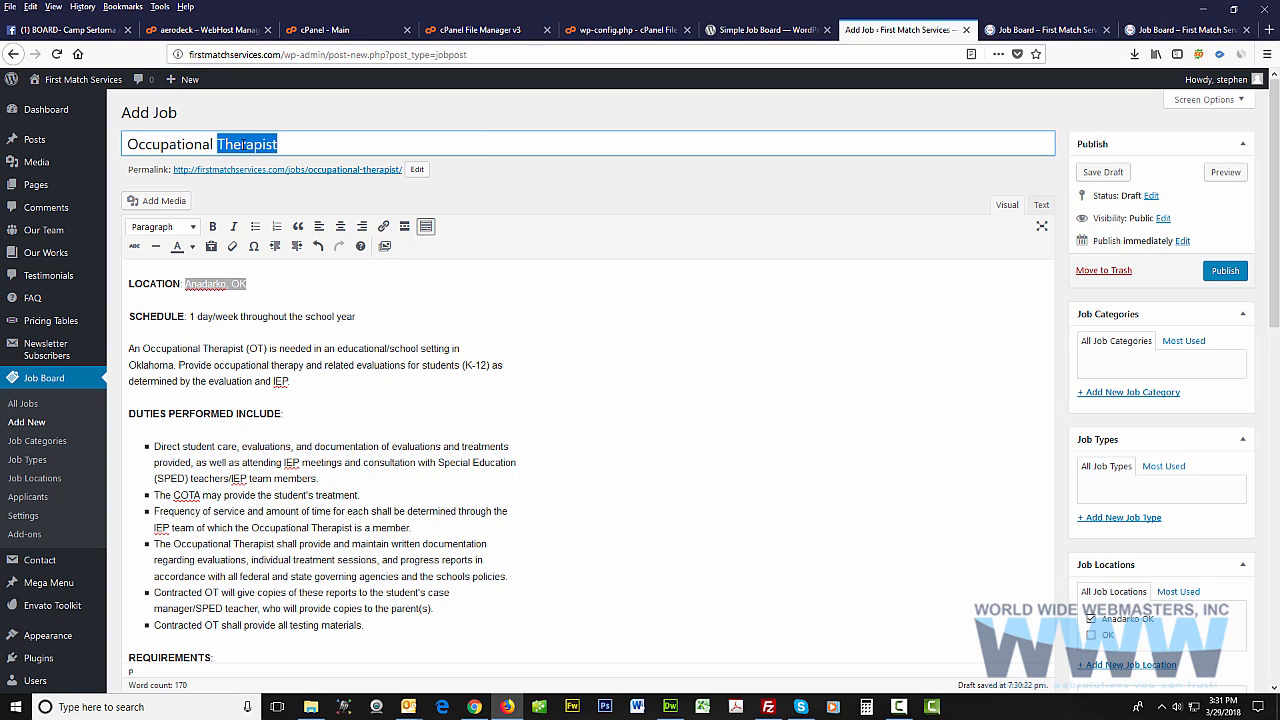
{"action": "right_click", "coordinate": [243, 145]}
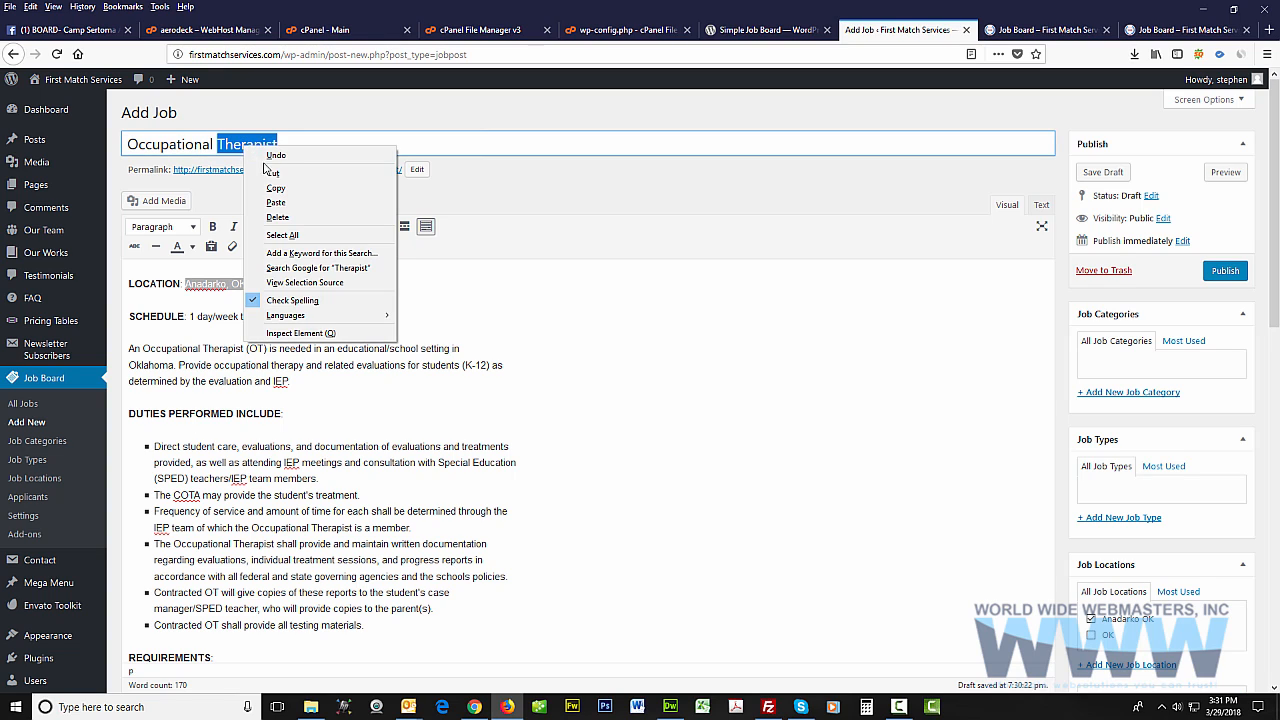
{"action": "left_click", "coordinate": [276, 188]}
{"action": "left_click", "coordinate": [324, 144]}
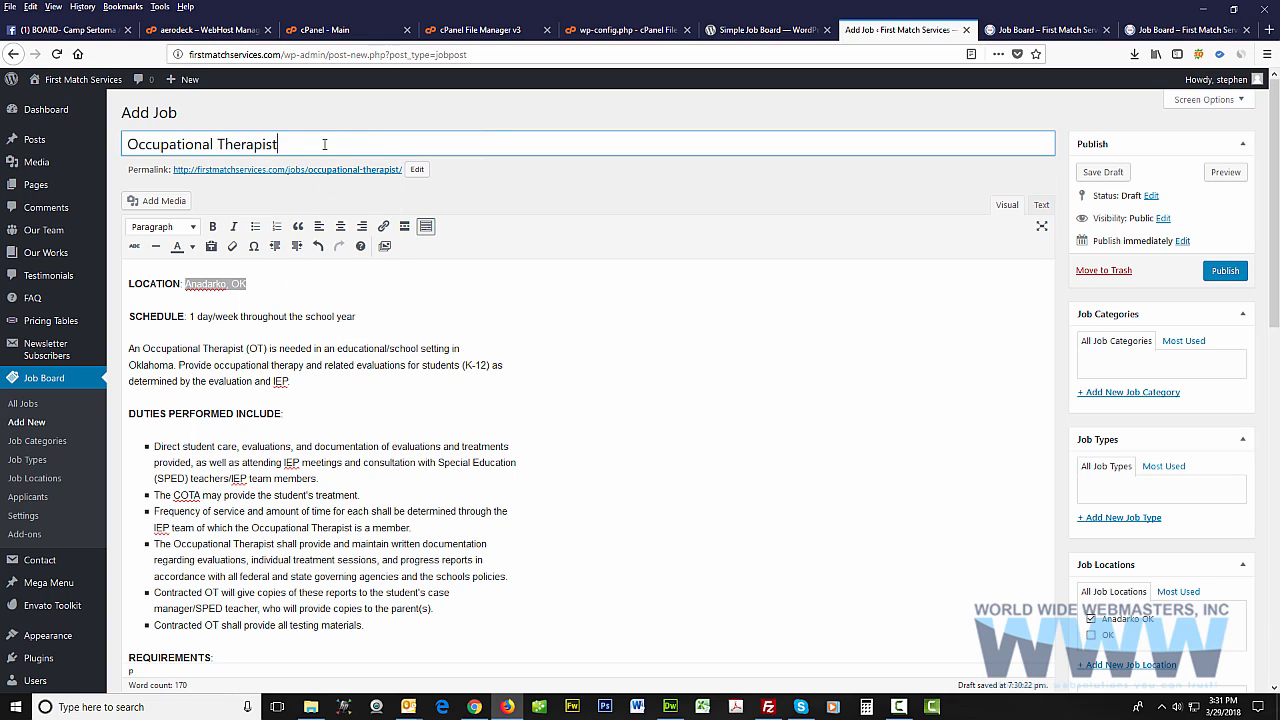
Copy the job title and add it, shortened to Therapist, as a new job category
{"action": "triple_click", "coordinate": [279, 145]}
{"action": "right_click", "coordinate": [188, 143]}
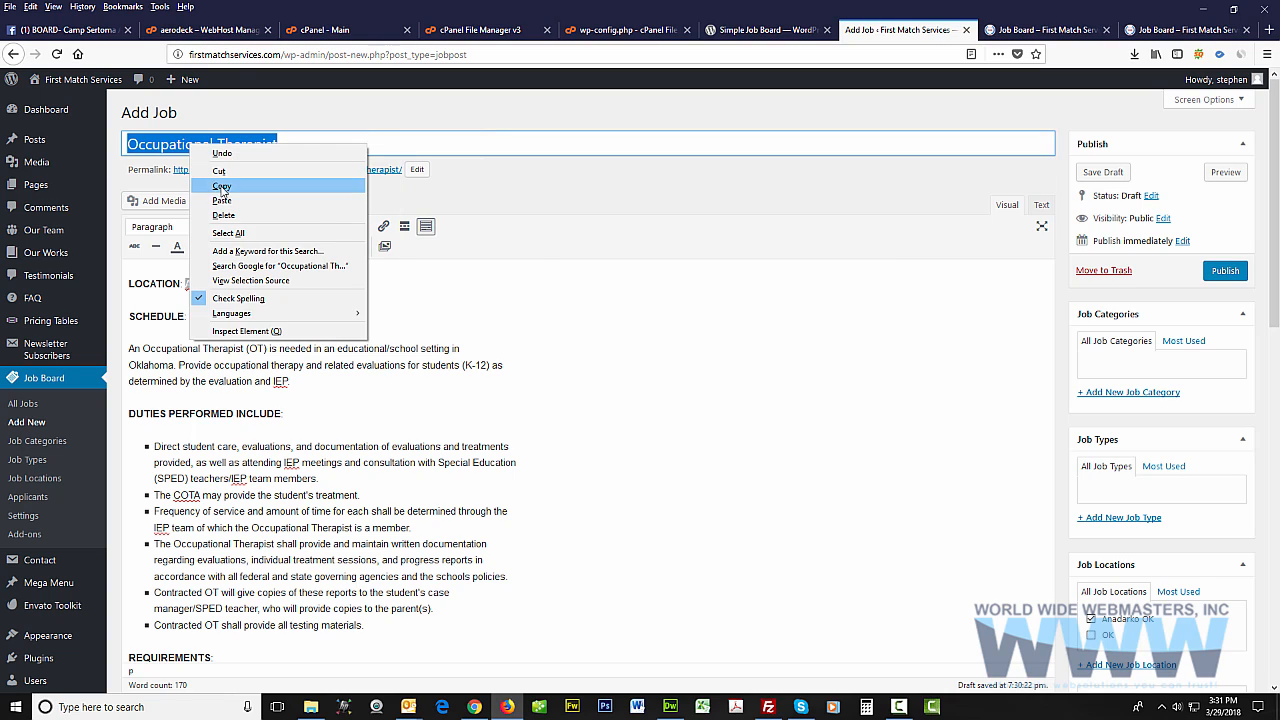
{"action": "left_click", "coordinate": [215, 186]}
{"action": "scroll", "coordinate": [1100, 385], "scroll_direction": "down", "scroll_amount": 1}
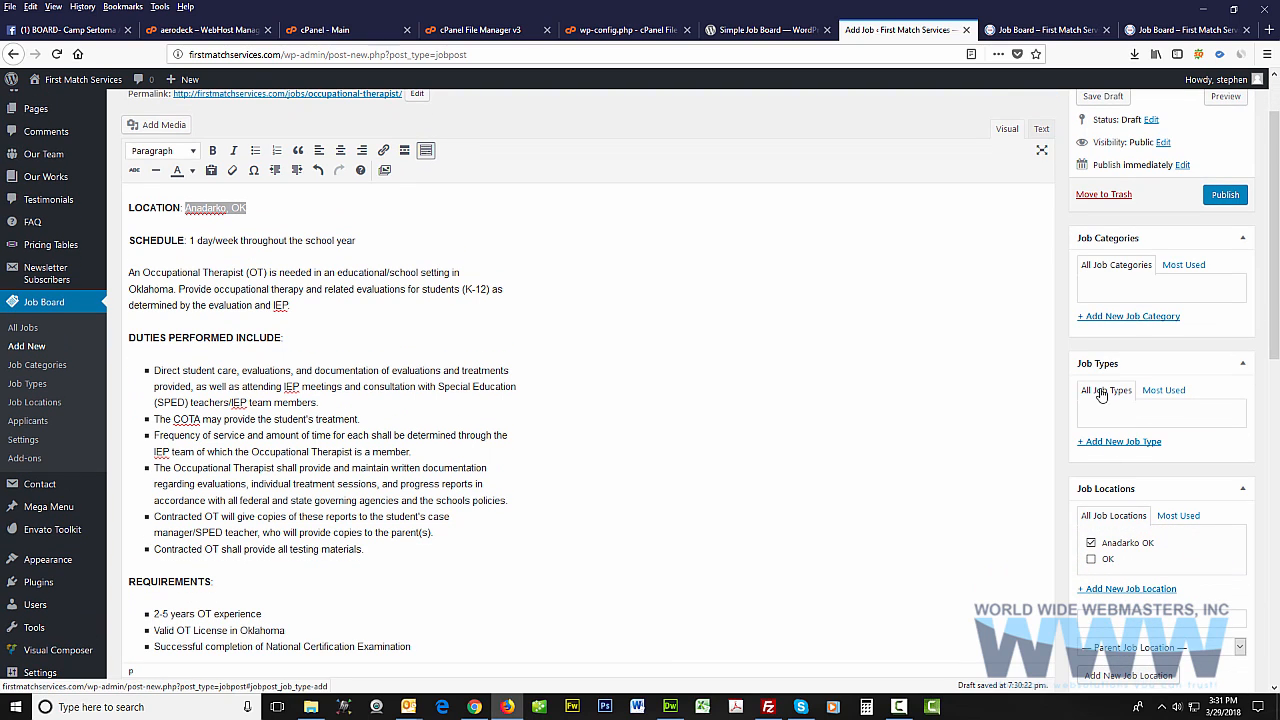
{"action": "left_click", "coordinate": [1133, 317]}
{"action": "right_click", "coordinate": [1122, 344]}
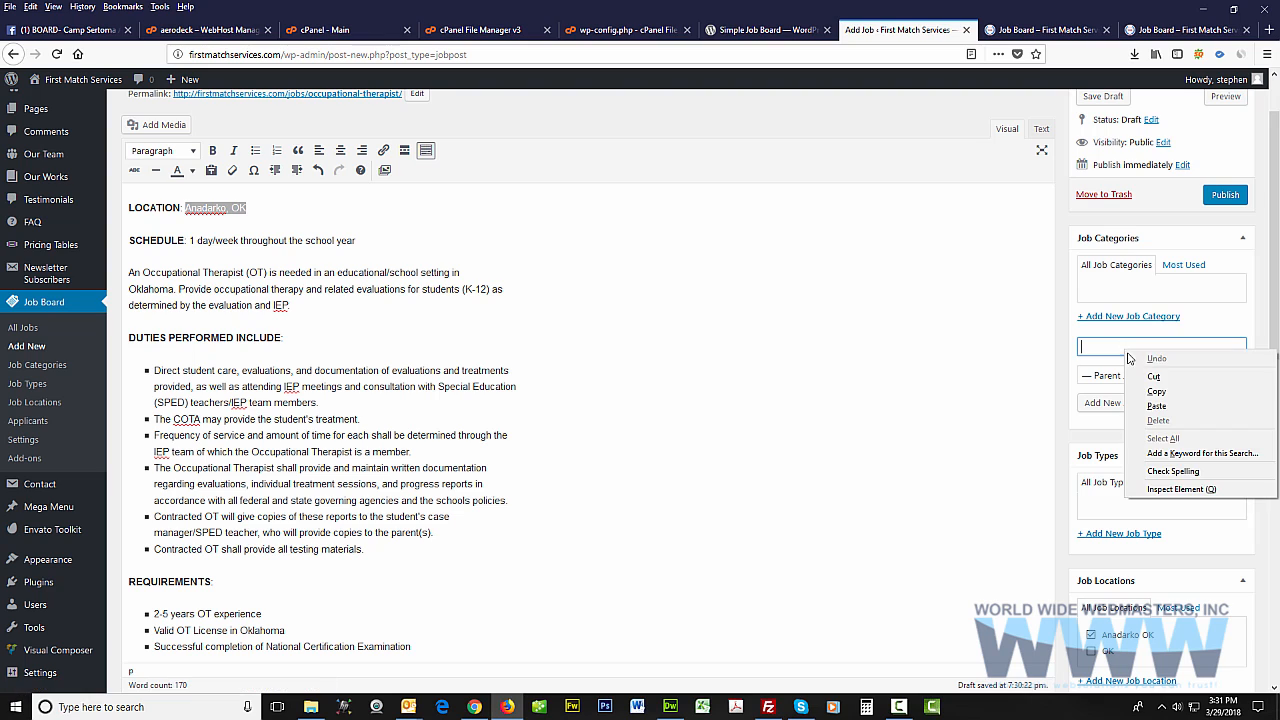
{"action": "left_click", "coordinate": [1150, 400]}
{"action": "double_click", "coordinate": [1113, 349]}
{"action": "key", "text": "BackSpace"}
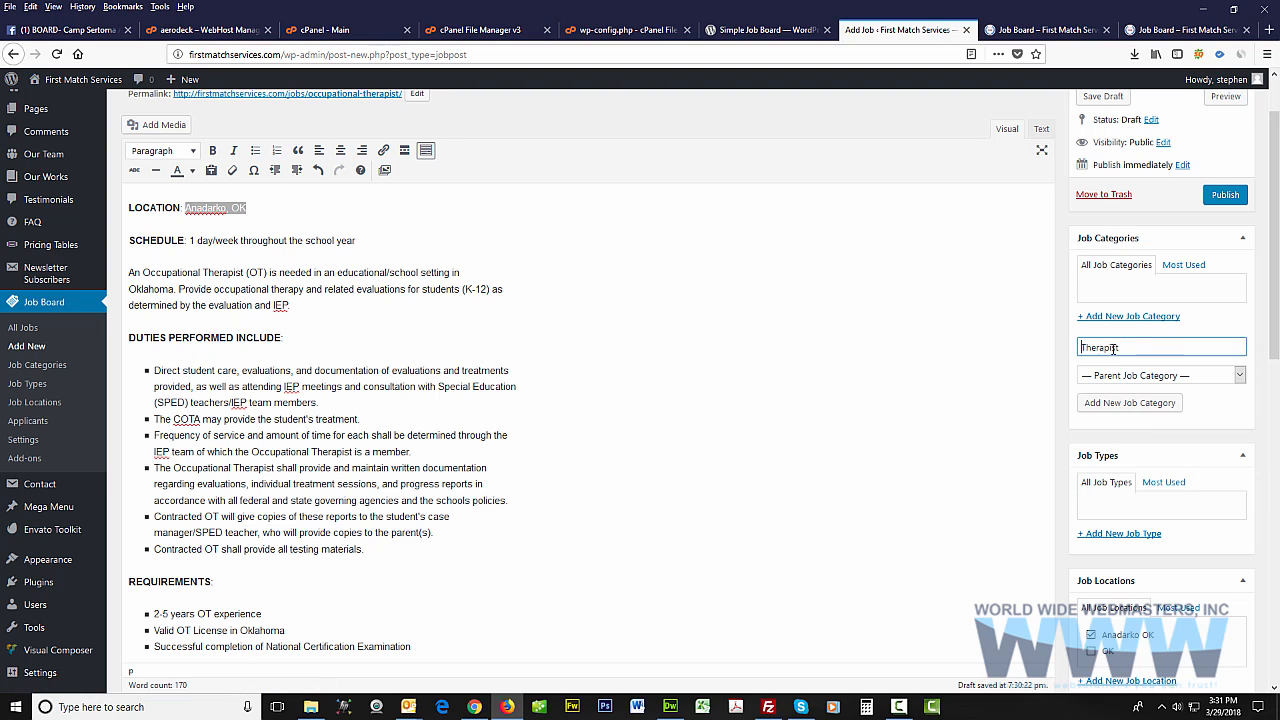
{"action": "left_click", "coordinate": [1129, 402]}
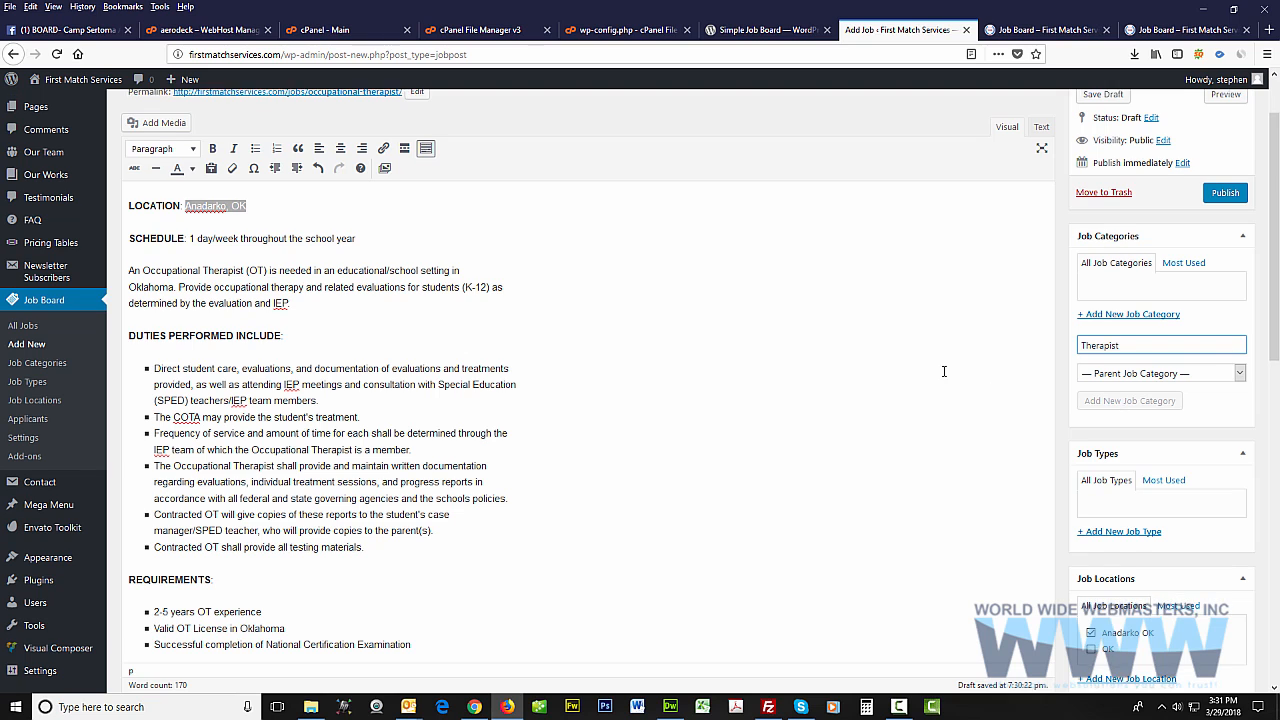
Add Occupational Therapist, copied from the job title, as a new job type
{"action": "scroll", "coordinate": [943, 371], "scroll_direction": "down", "scroll_amount": 2}
{"action": "left_click", "coordinate": [1118, 387]}
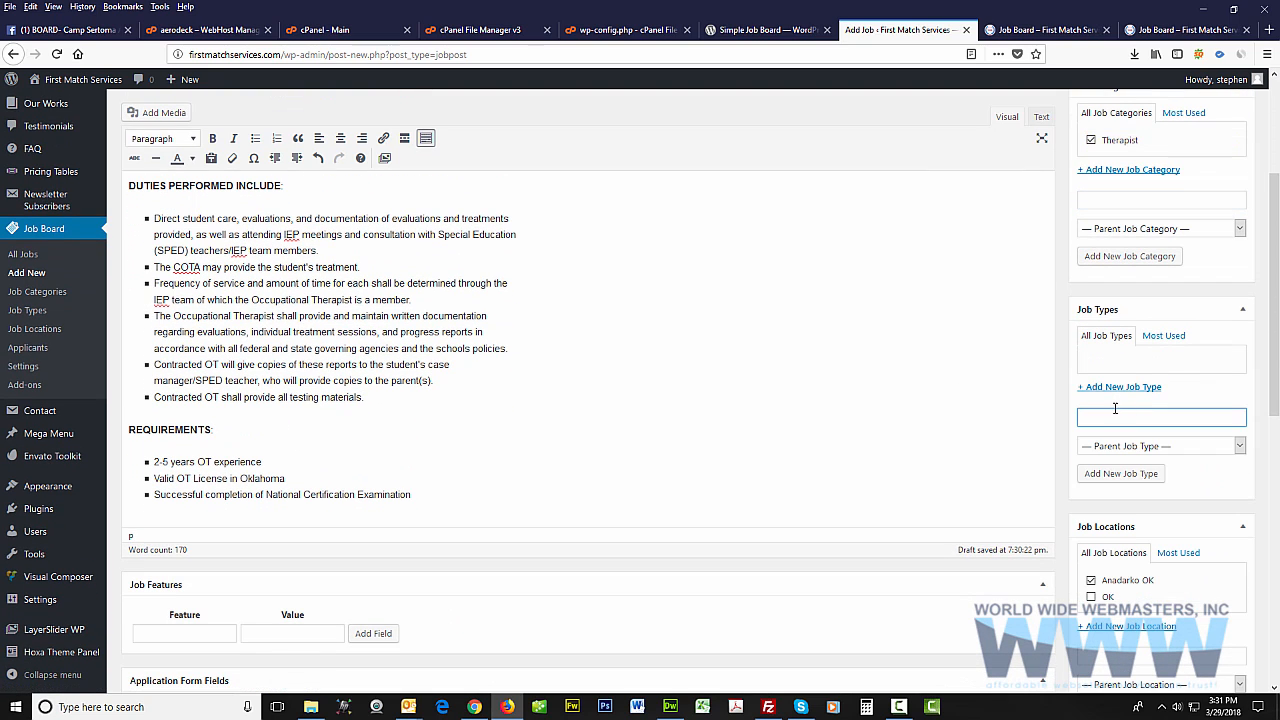
{"action": "right_click", "coordinate": [1114, 412]}
{"action": "left_click", "coordinate": [1114, 412]}
{"action": "key", "text": "ctrl+v"}
{"action": "left_click", "coordinate": [1120, 473]}
Review the job features, application form fields and excerpt sections of the job post
{"action": "scroll", "coordinate": [1028, 450], "scroll_direction": "down", "scroll_amount": 2}
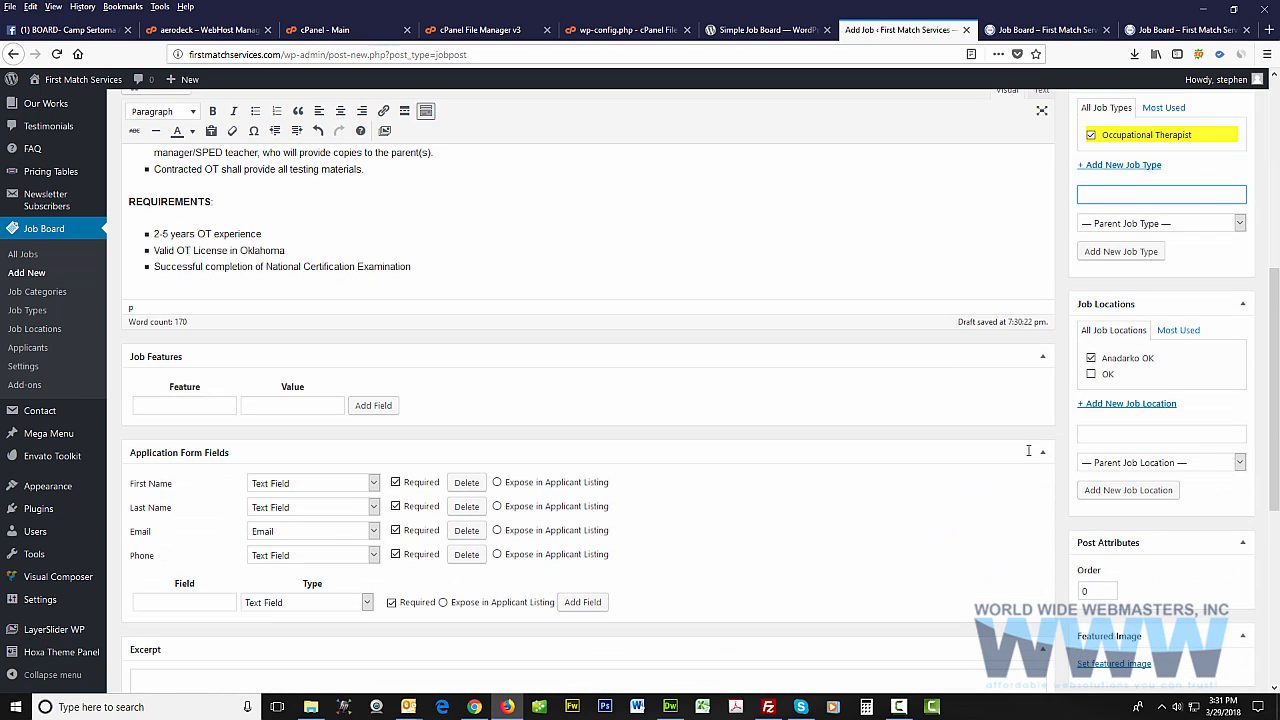
{"action": "scroll", "coordinate": [1027, 450], "scroll_direction": "up", "scroll_amount": 2}
{"action": "scroll", "coordinate": [1027, 450], "scroll_direction": "down", "scroll_amount": 3}
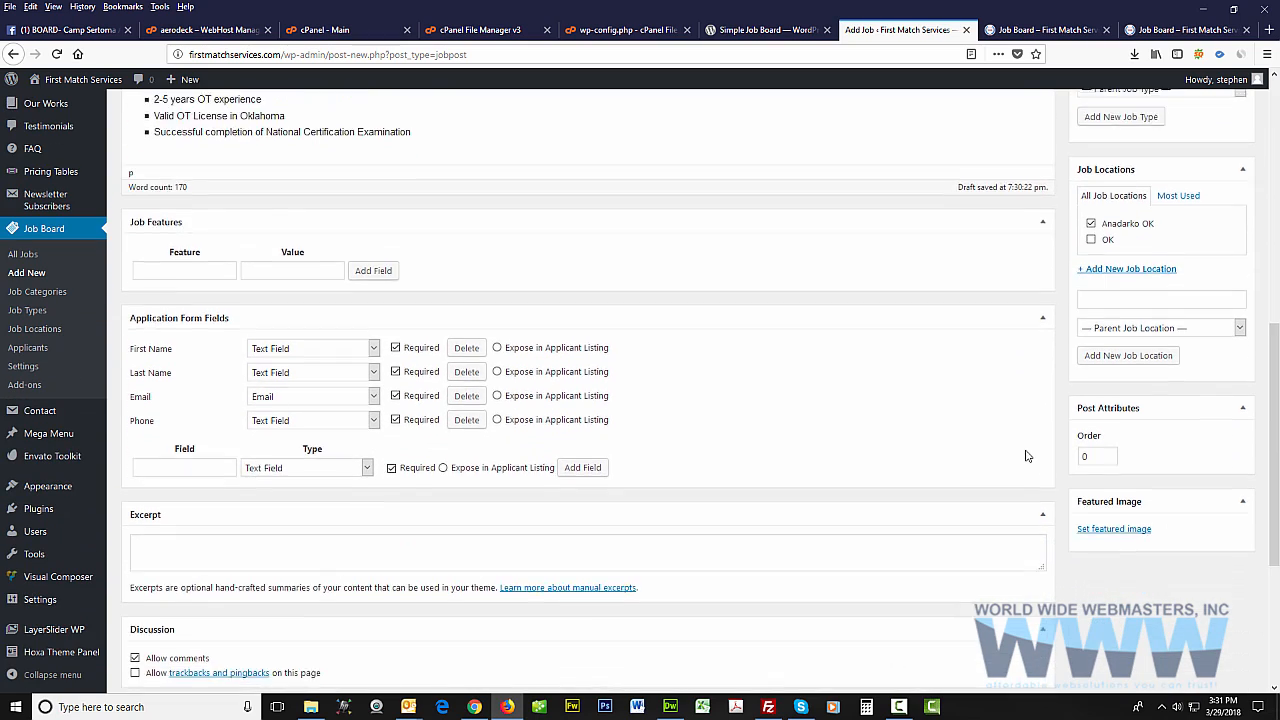
{"action": "scroll", "coordinate": [1026, 451], "scroll_direction": "up", "scroll_amount": 5}
{"action": "scroll", "coordinate": [290, 400], "scroll_direction": "down", "scroll_amount": 5}
{"action": "scroll", "coordinate": [290, 400], "scroll_direction": "down", "scroll_amount": 2}
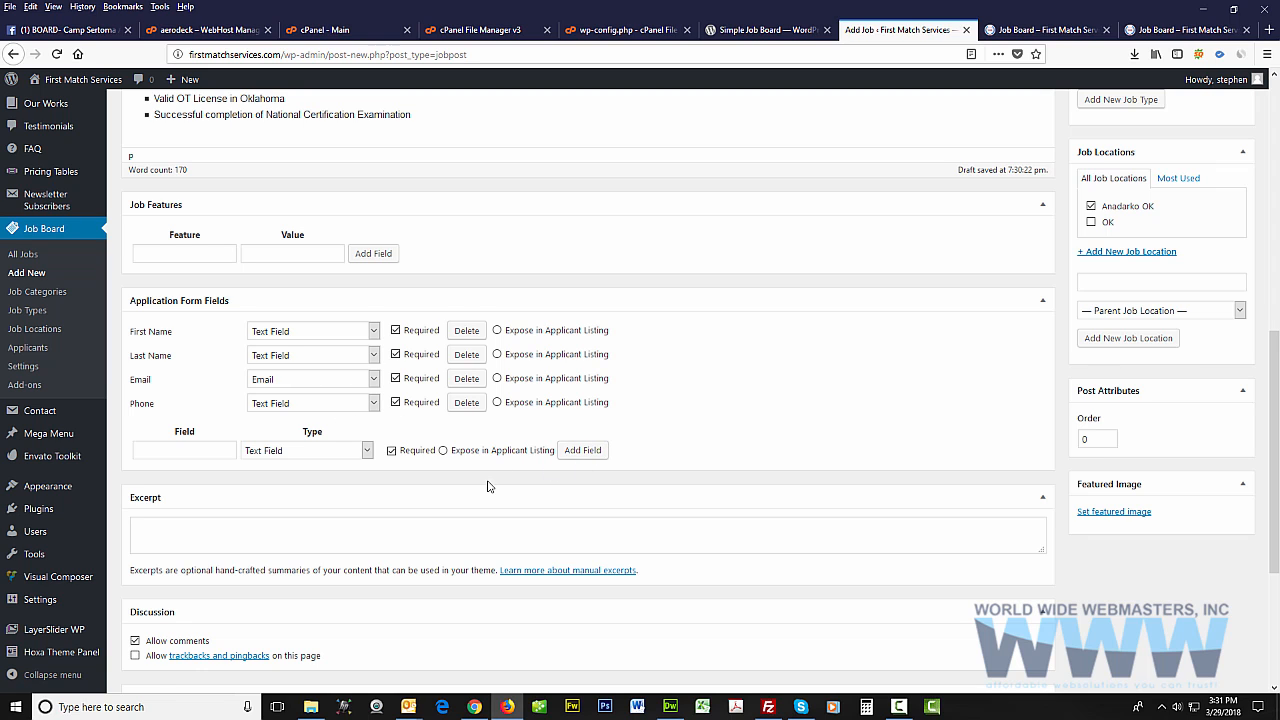
{"action": "scroll", "coordinate": [487, 486], "scroll_direction": "down", "scroll_amount": 1}
{"action": "left_click", "coordinate": [360, 451]}
Copy the introductory paragraph about the needed Occupational Therapist from the job content into the excerpt
{"action": "scroll", "coordinate": [307, 343], "scroll_direction": "up", "scroll_amount": 4}
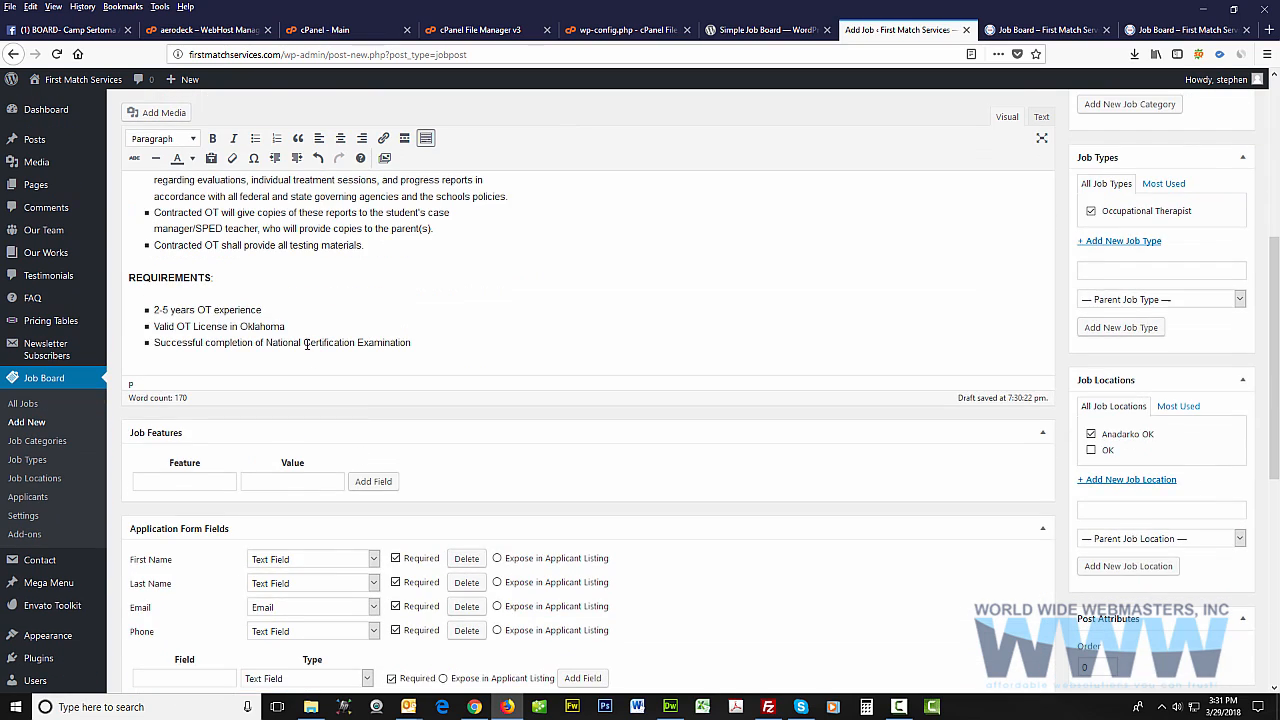
{"action": "scroll", "coordinate": [307, 343], "scroll_direction": "up", "scroll_amount": 3}
{"action": "left_click_drag", "start_coordinate": [296, 310], "coordinate": [128, 272]}
{"action": "right_click", "coordinate": [148, 276]}
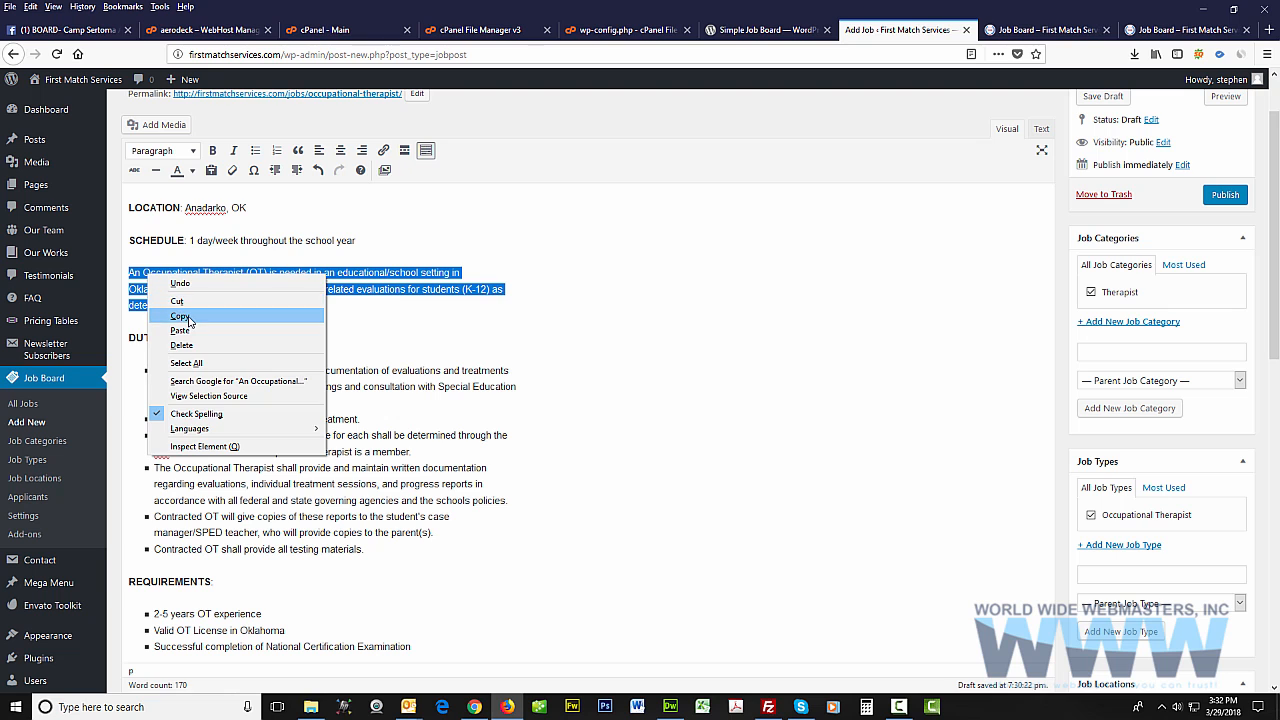
{"action": "left_click", "coordinate": [181, 316]}
{"action": "scroll", "coordinate": [303, 323], "scroll_direction": "down", "scroll_amount": 15}
{"action": "left_click", "coordinate": [264, 301]}
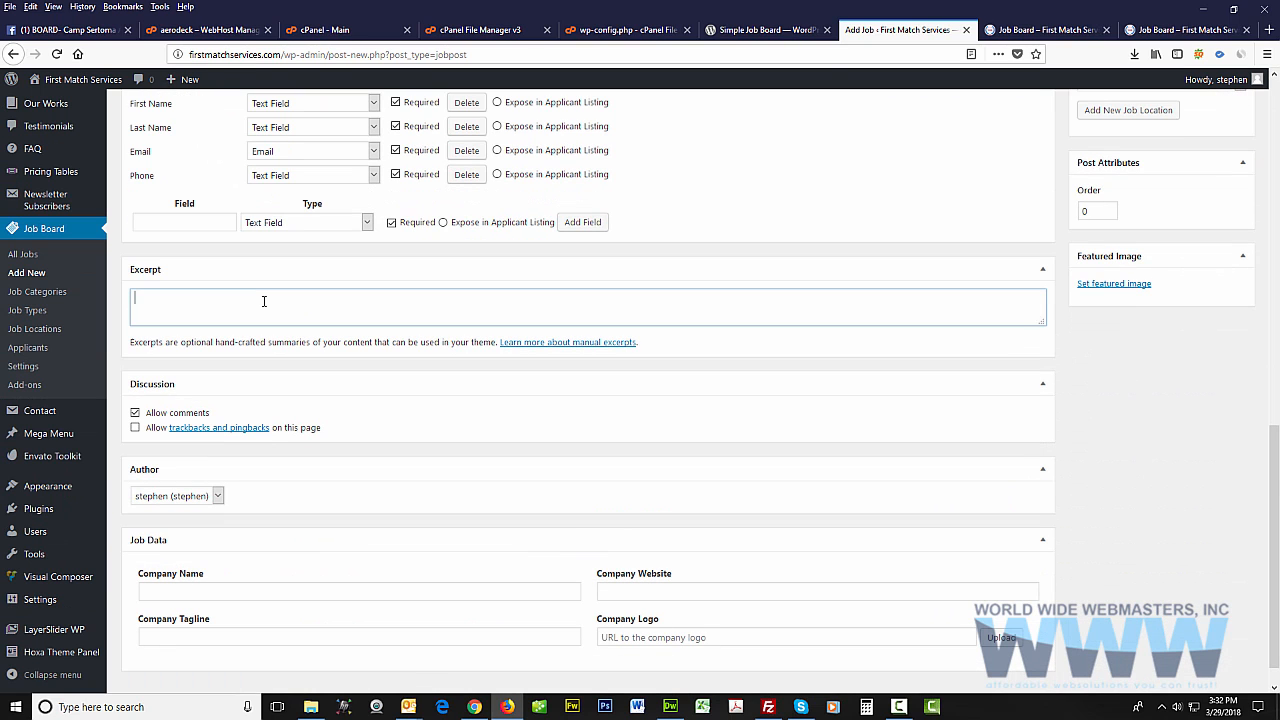
{"action": "key", "text": "ctrl+v"}
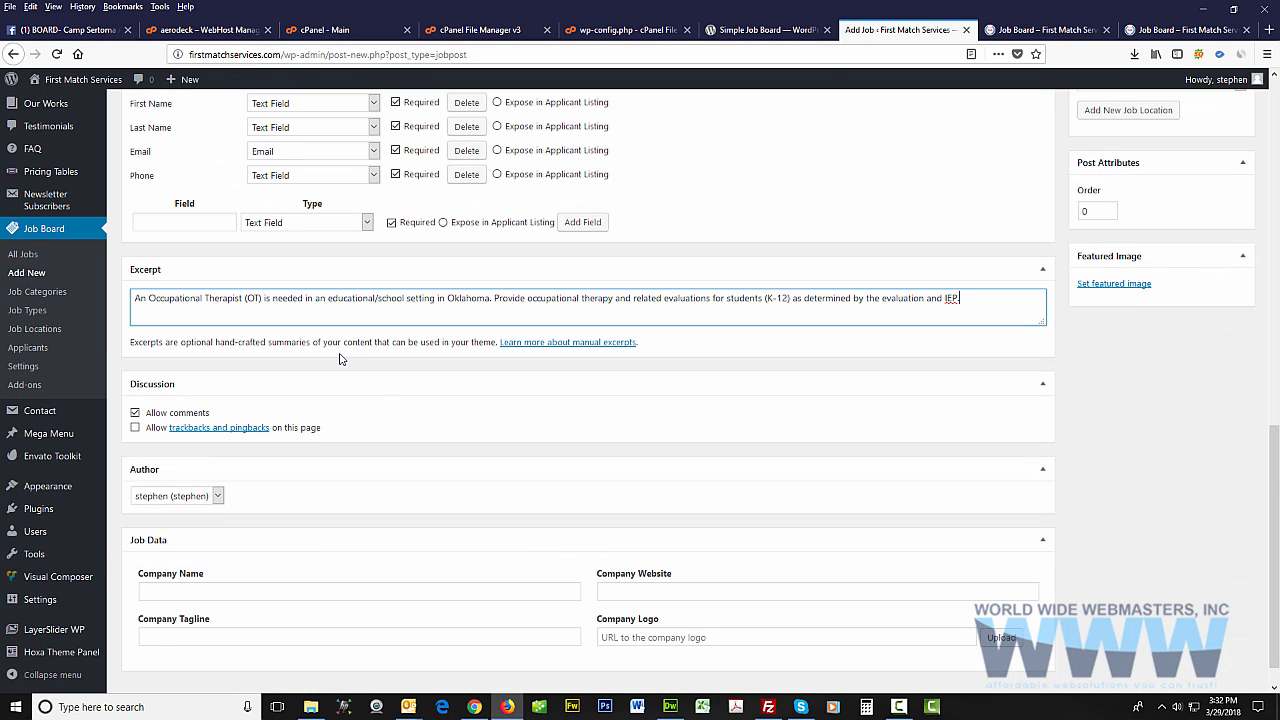
Review the job post from its content and requirements down to the discussion and job data settings
{"action": "scroll", "coordinate": [340, 358], "scroll_direction": "down", "scroll_amount": 1}
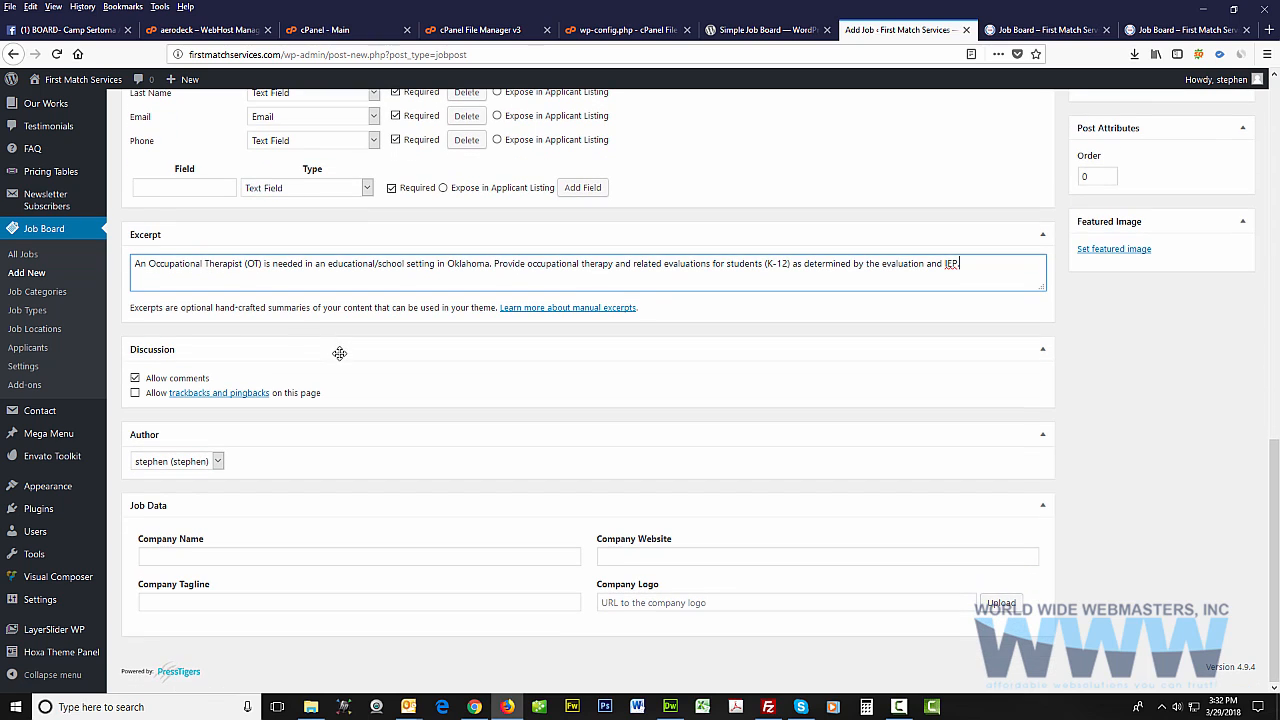
{"action": "left_click", "coordinate": [136, 380]}
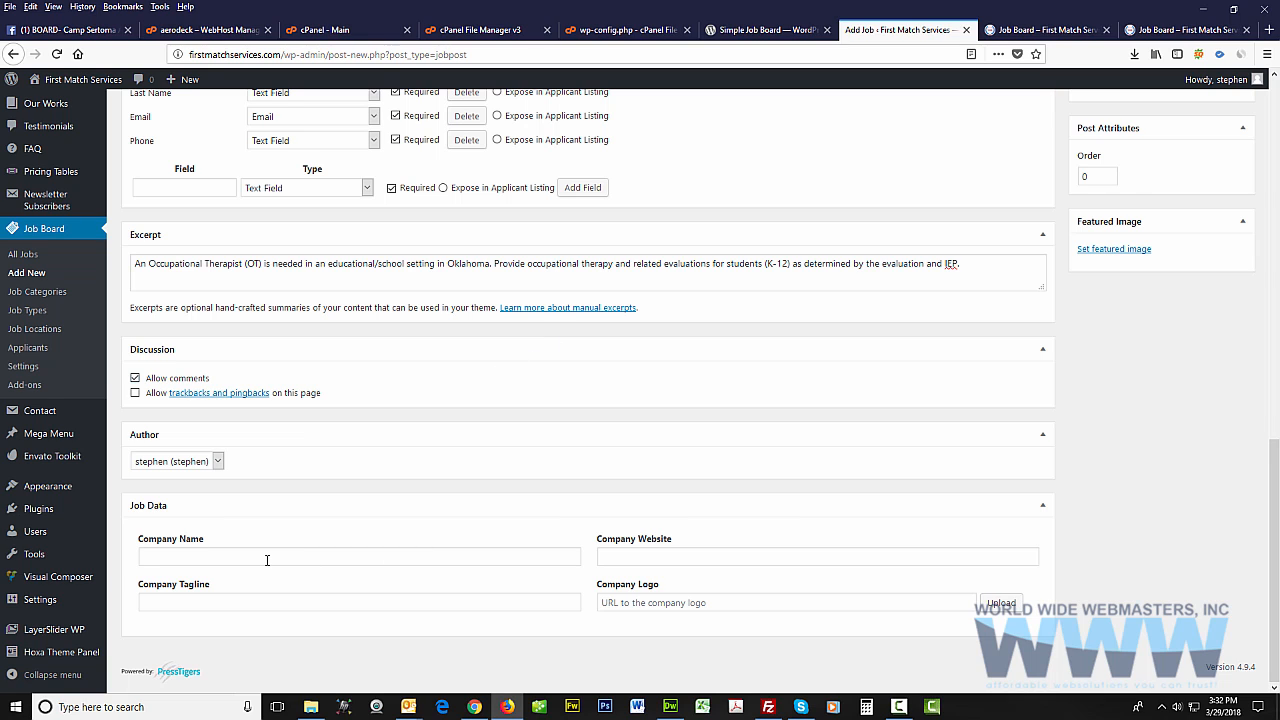
{"action": "scroll", "coordinate": [267, 560], "scroll_direction": "up", "scroll_amount": 15}
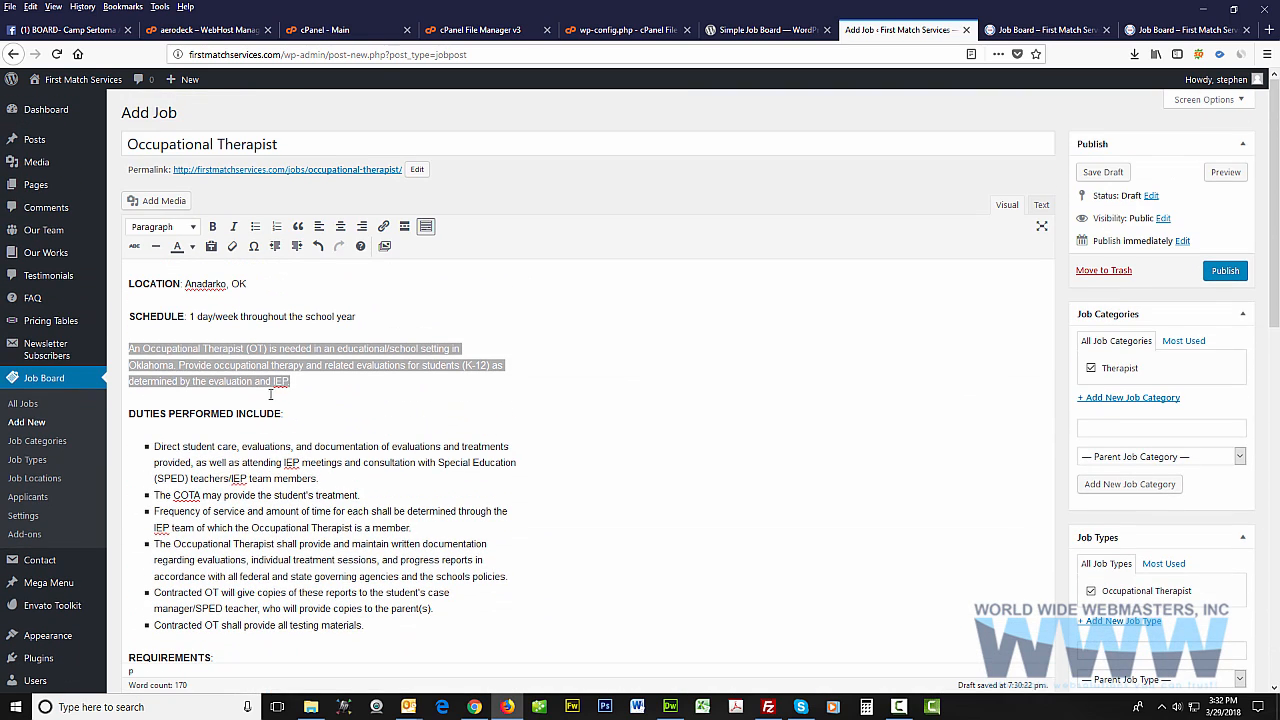
{"action": "left_click", "coordinate": [274, 384]}
{"action": "scroll", "coordinate": [346, 381], "scroll_direction": "down", "scroll_amount": 2}
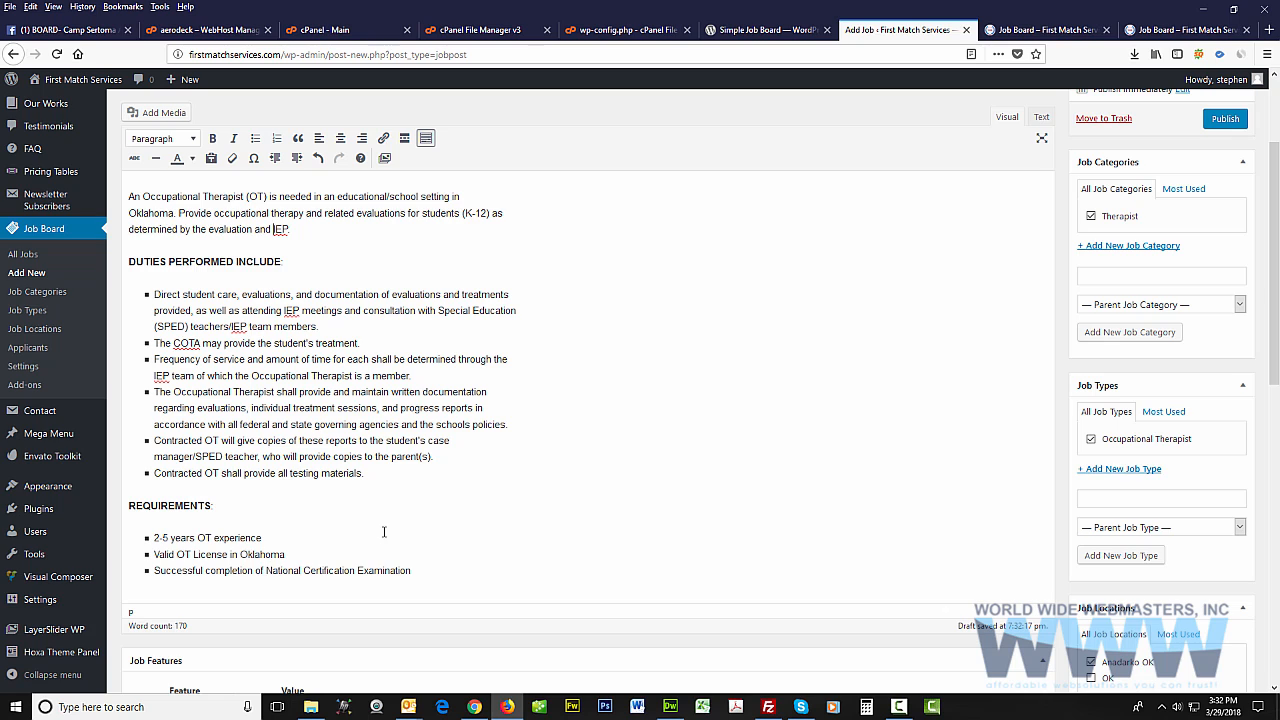
{"action": "scroll", "coordinate": [384, 532], "scroll_direction": "up", "scroll_amount": 3}
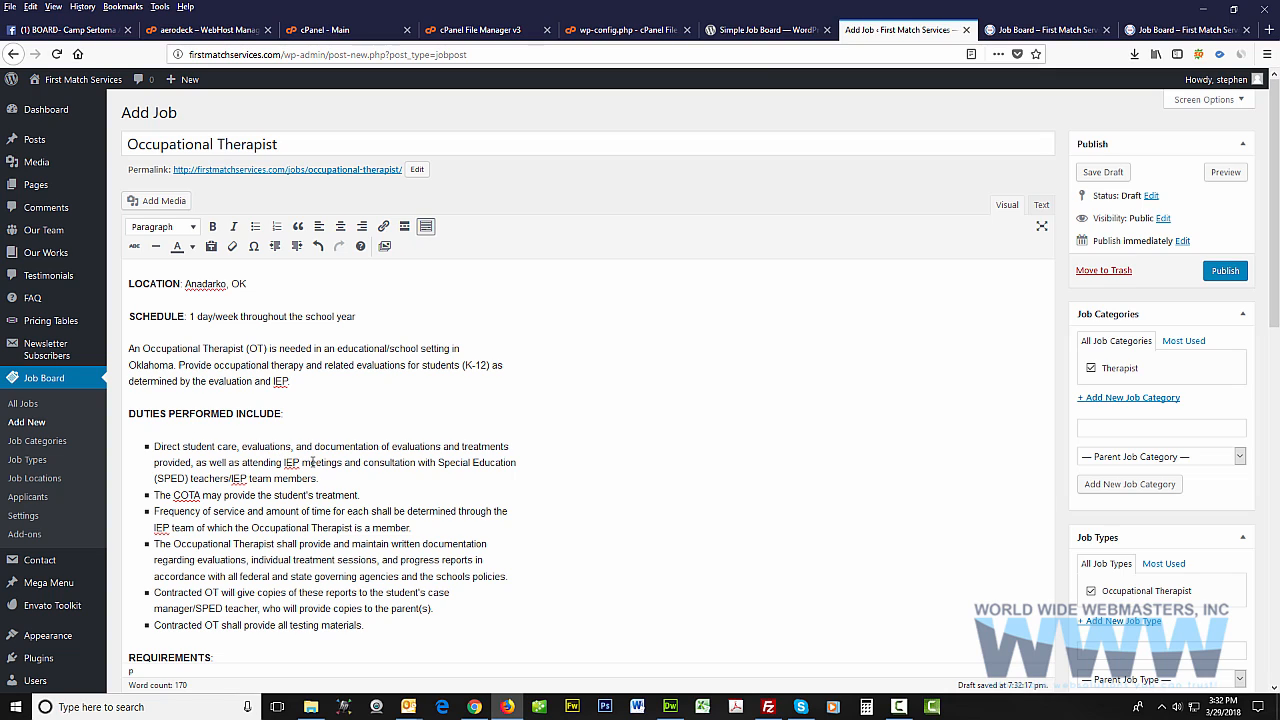
{"action": "scroll", "coordinate": [296, 493], "scroll_direction": "down", "scroll_amount": 3}
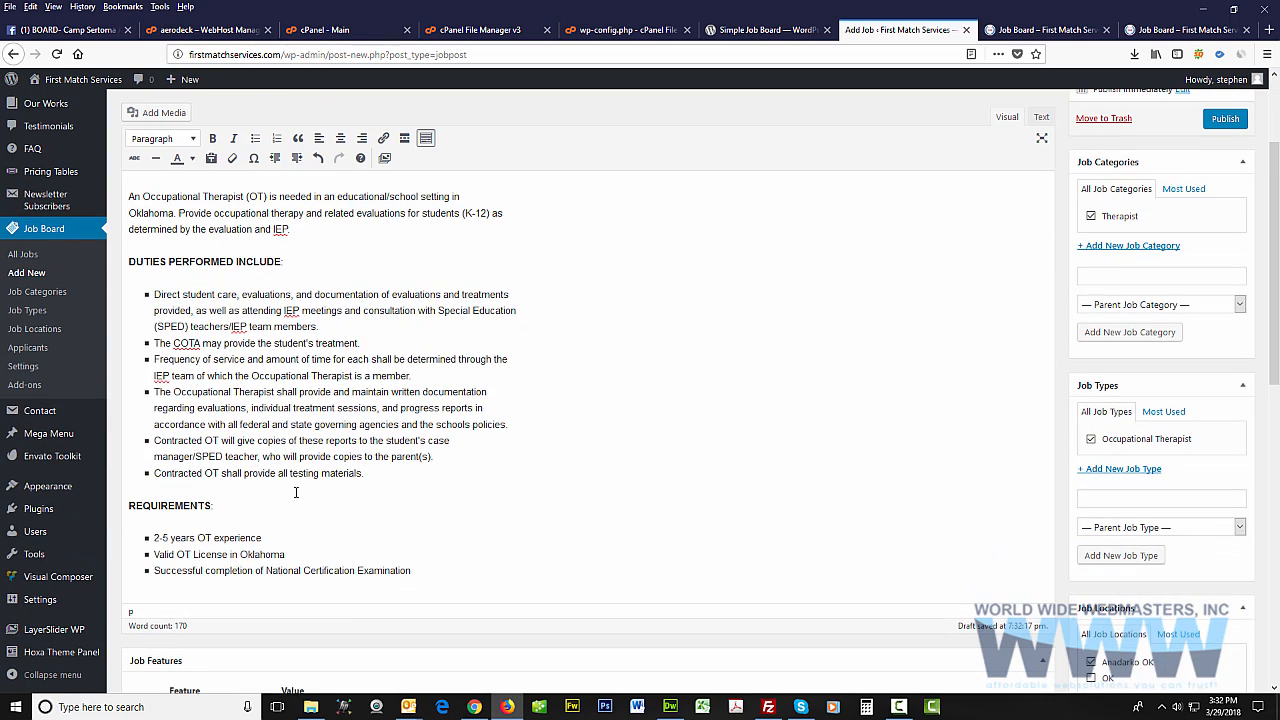
{"action": "scroll", "coordinate": [296, 493], "scroll_direction": "down", "scroll_amount": 7}
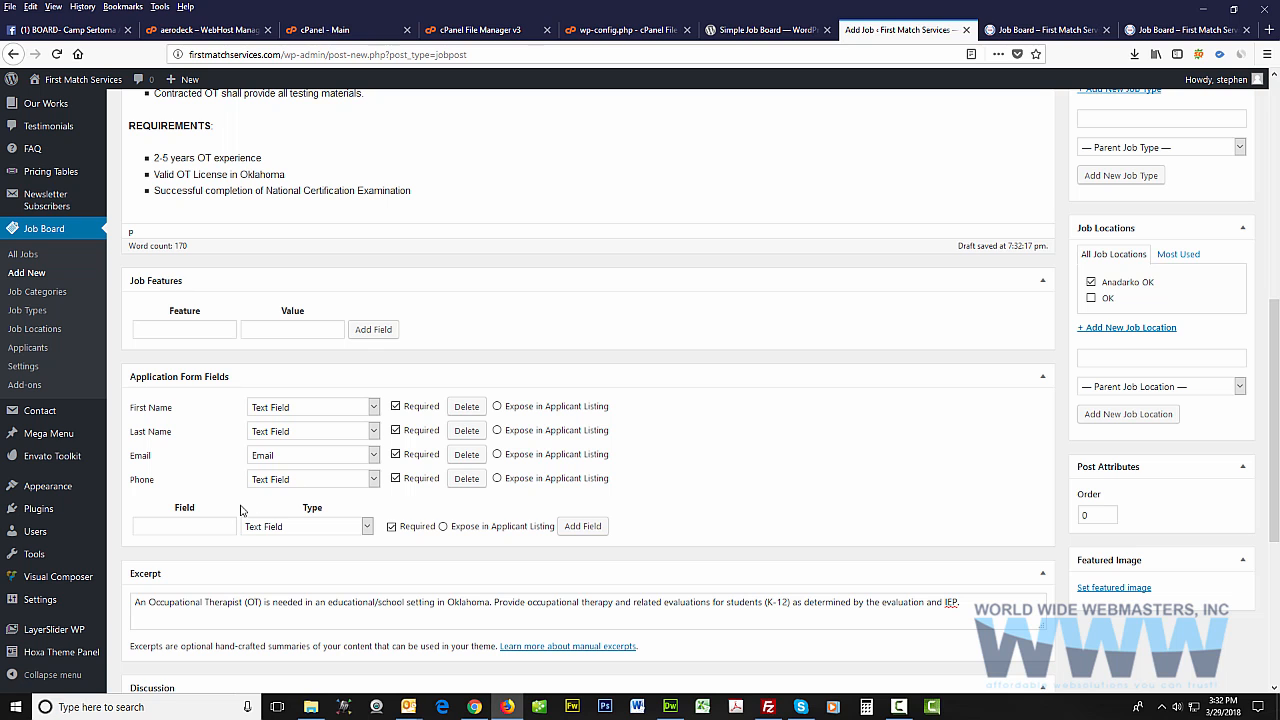
{"action": "scroll", "coordinate": [200, 548], "scroll_direction": "down", "scroll_amount": 5}
{"action": "scroll", "coordinate": [197, 545], "scroll_direction": "down", "scroll_amount": 2}
Set the company name to First Match Services and the company website to firstmatchservices.com
{"action": "left_click", "coordinate": [193, 557]}
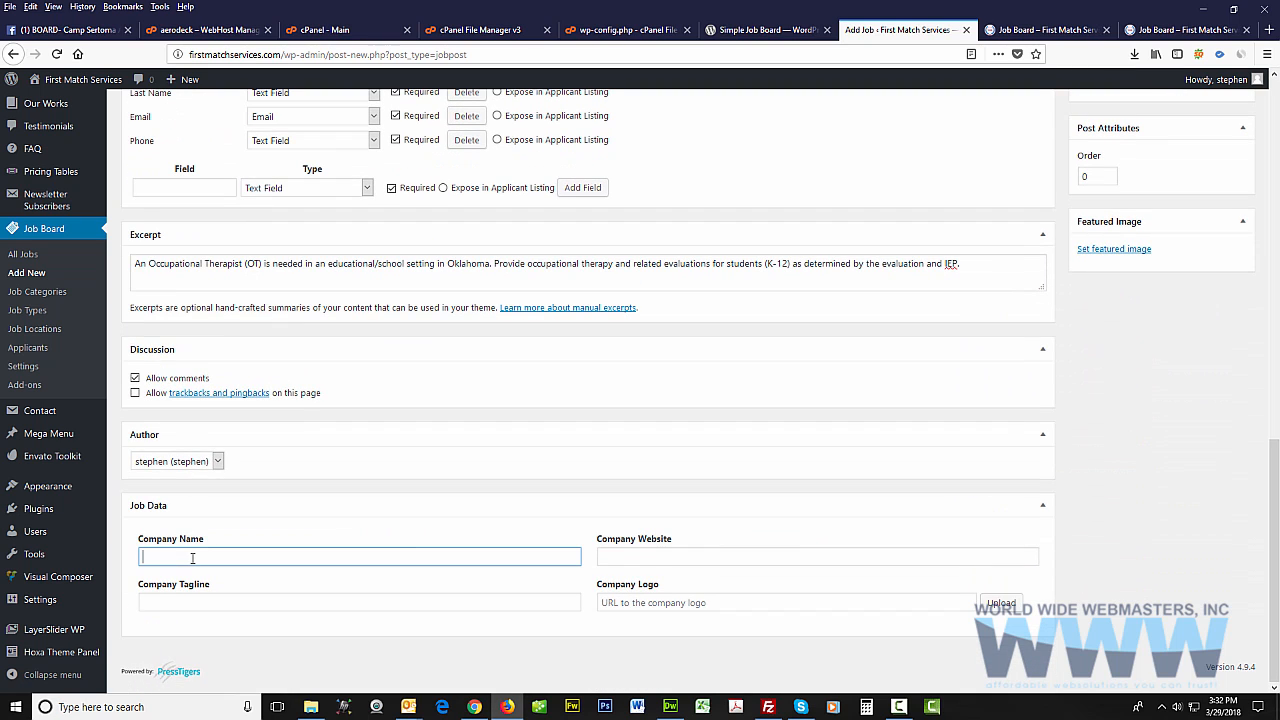
{"action": "type", "text": "First Match Services"}
{"action": "left_click", "coordinate": [280, 54]}
{"action": "left_click_drag", "start_coordinate": [280, 54], "coordinate": [185, 54]}
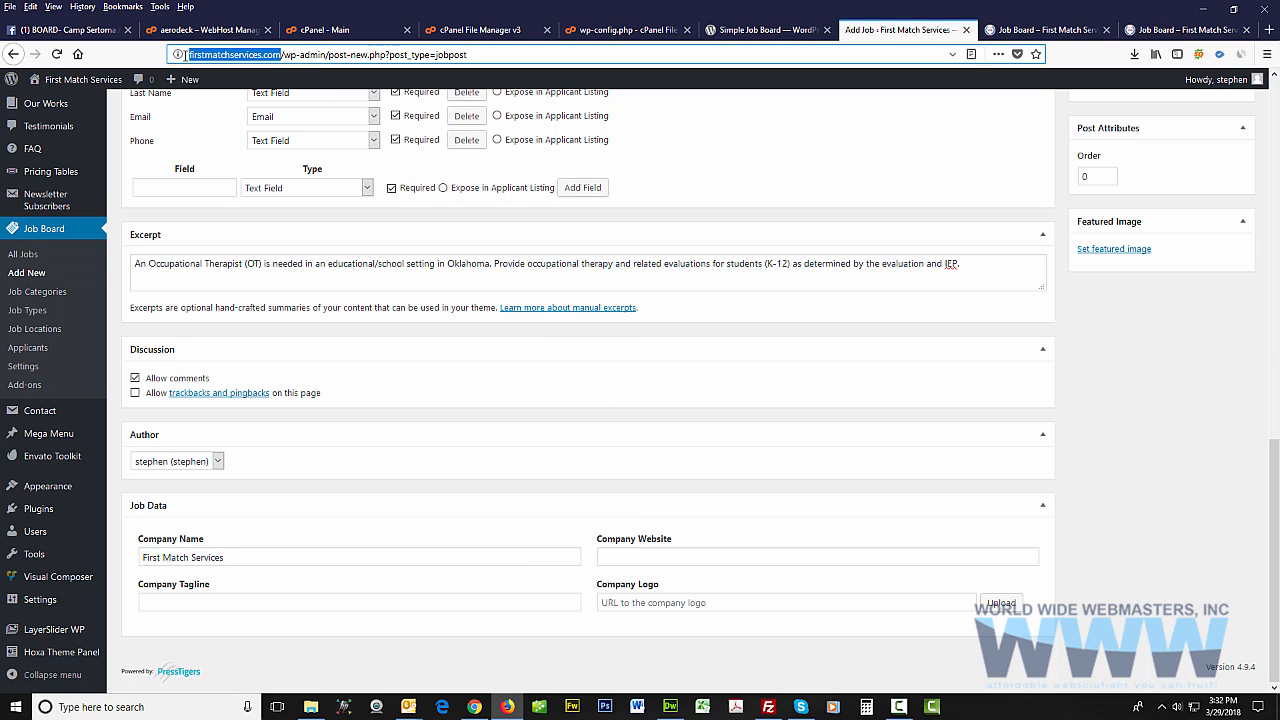
{"action": "left_click", "coordinate": [625, 556]}
{"action": "key", "text": "ctrl+v"}
Open the company logo upload and look for a logo among the computer's files and in the media library
{"action": "left_click", "coordinate": [992, 602]}
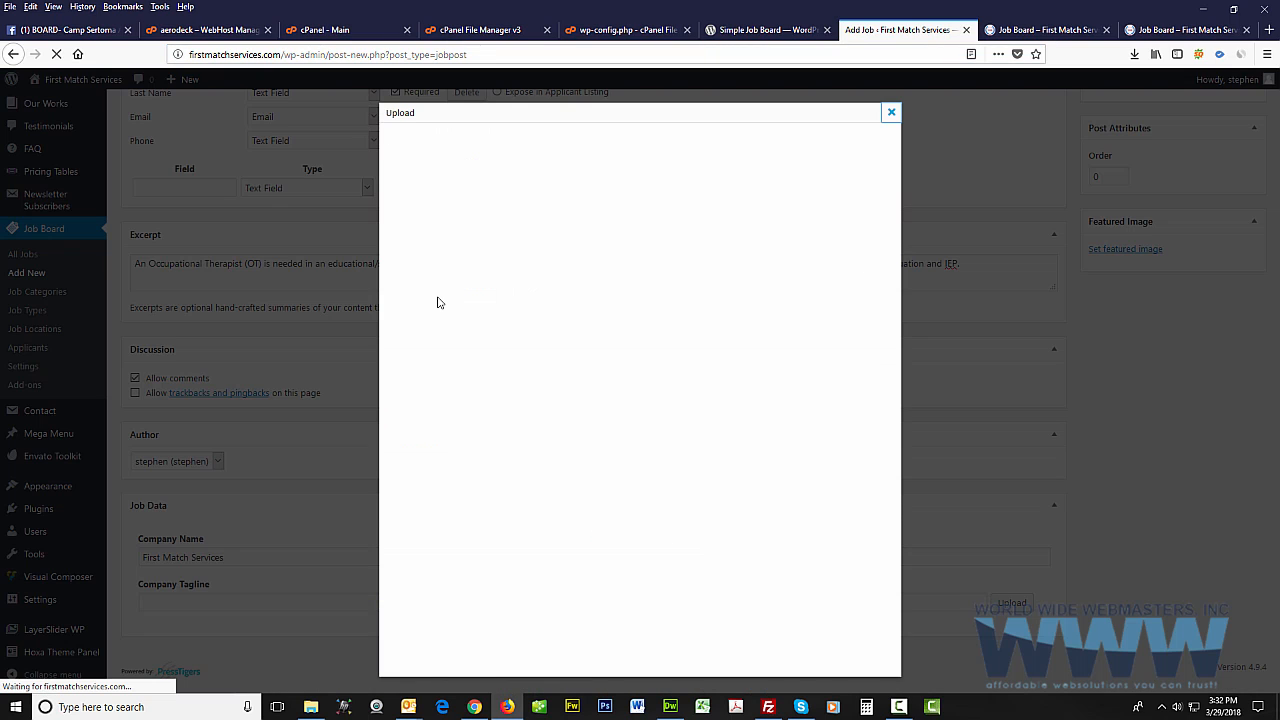
{"action": "left_click", "coordinate": [643, 288]}
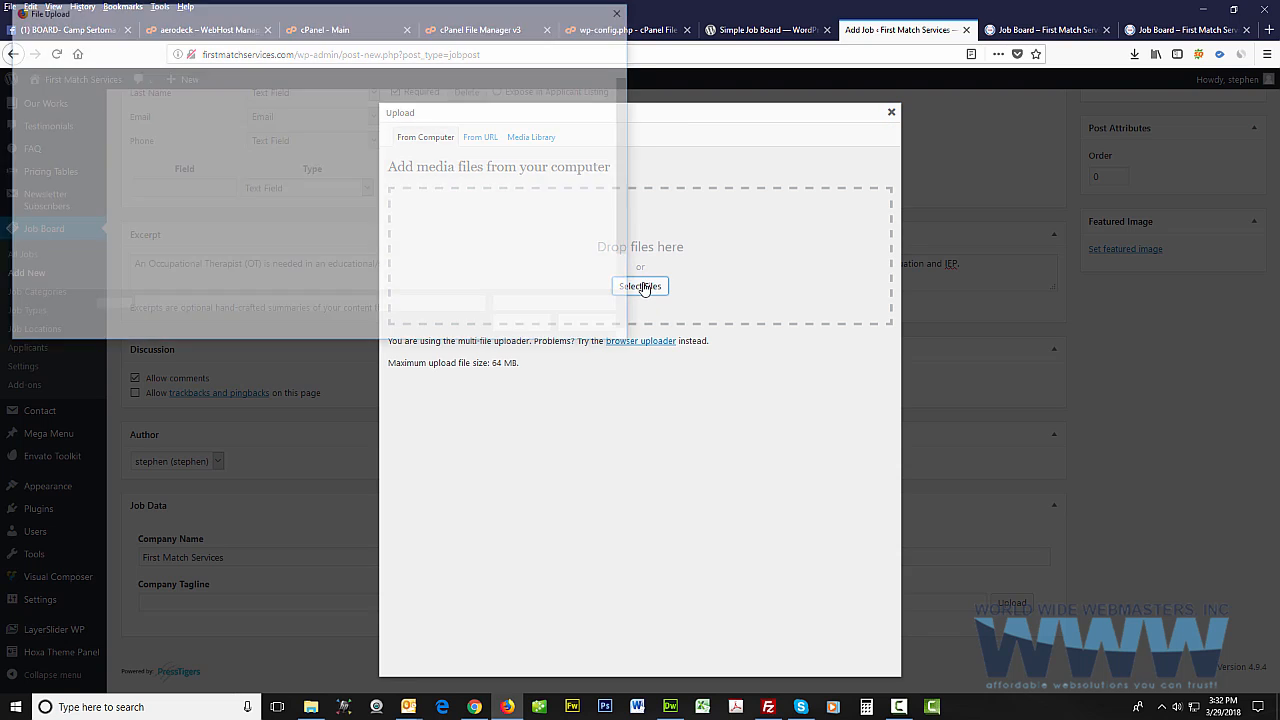
{"action": "left_click", "coordinate": [593, 327]}
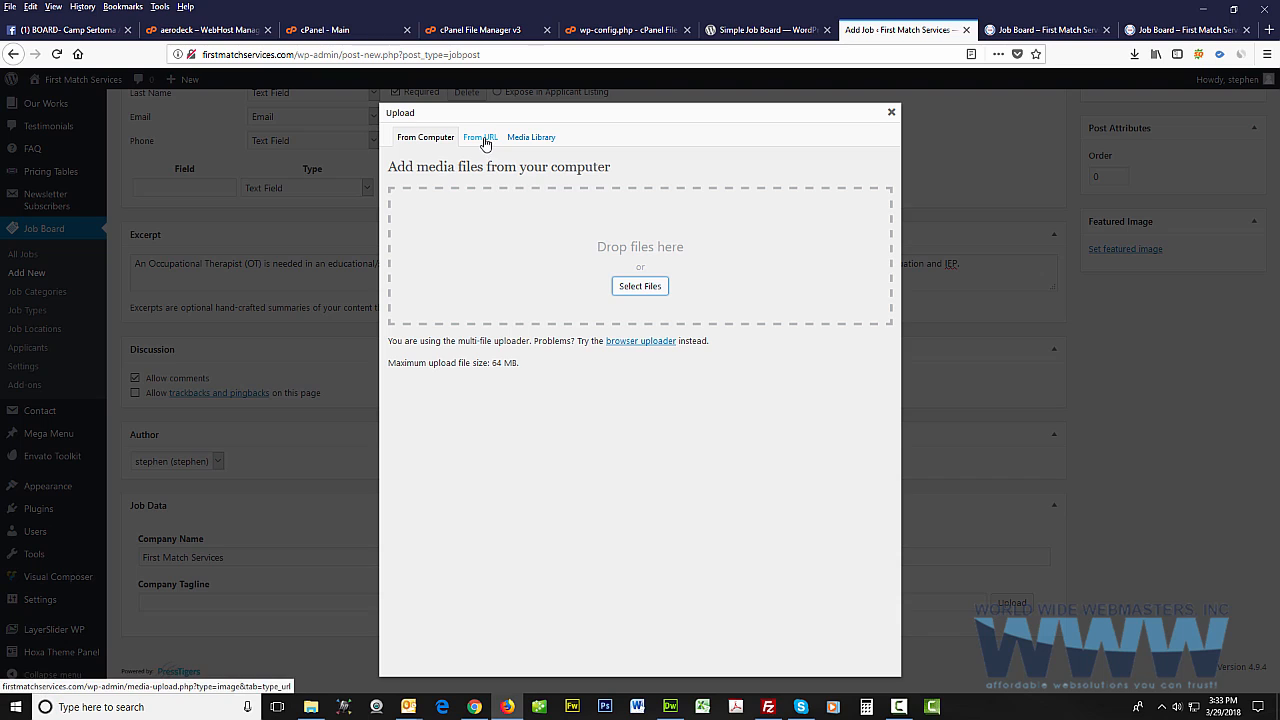
{"action": "left_click", "coordinate": [528, 139]}
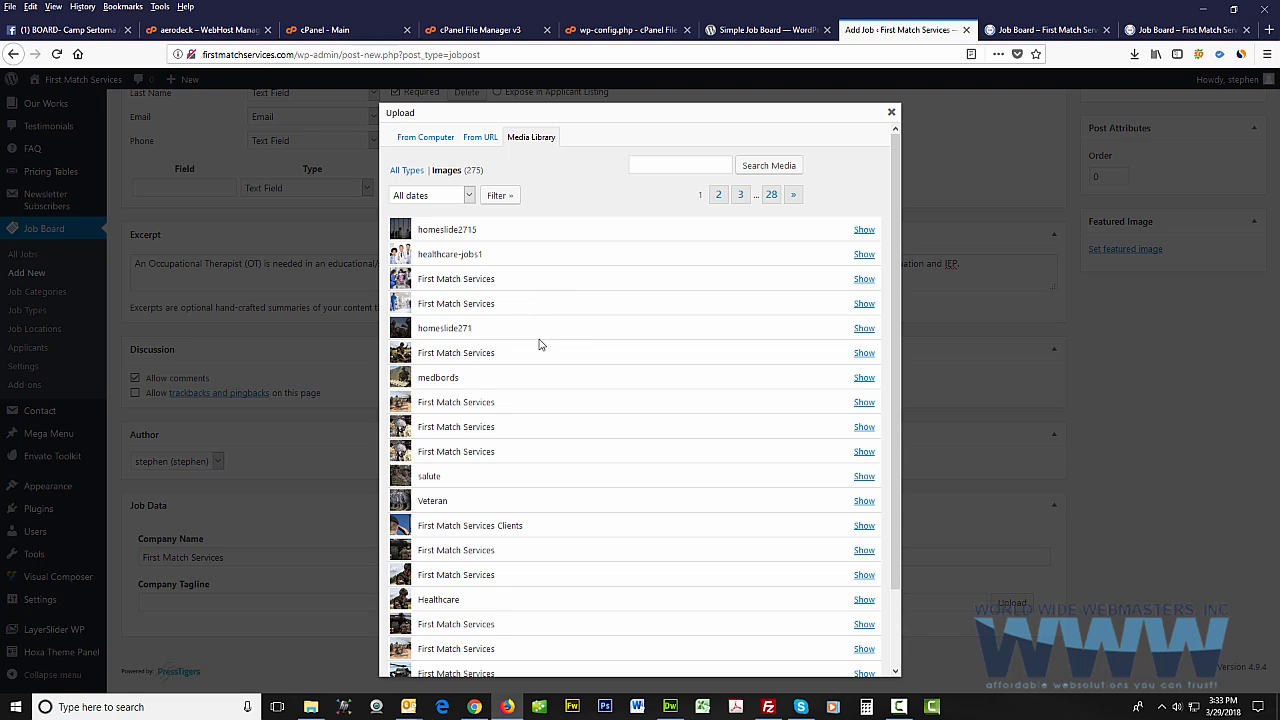
{"action": "scroll", "coordinate": [539, 344], "scroll_direction": "down", "scroll_amount": 3}
{"action": "scroll", "coordinate": [539, 344], "scroll_direction": "up", "scroll_amount": 3}
Switch the logo source to a URL and copy the header logo's image address from the site's Job Board page
{"action": "left_click", "coordinate": [480, 143]}
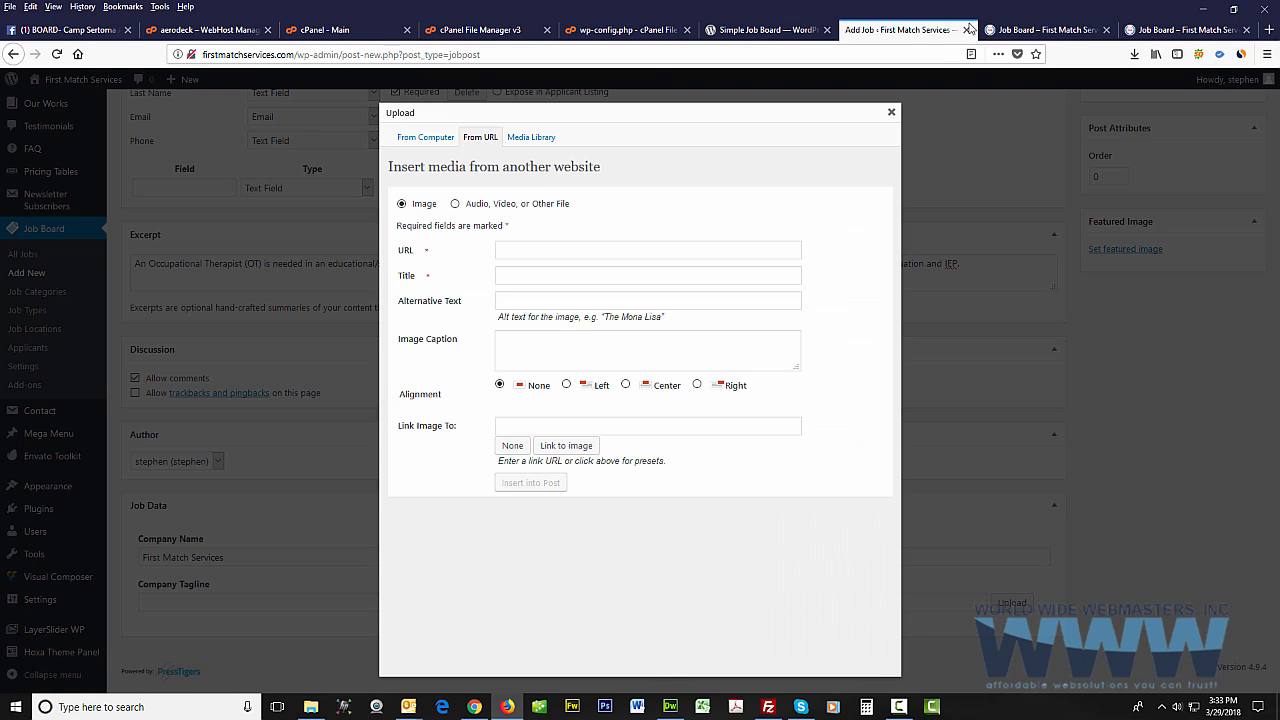
{"action": "left_click", "coordinate": [1040, 30]}
{"action": "right_click", "coordinate": [325, 143]}
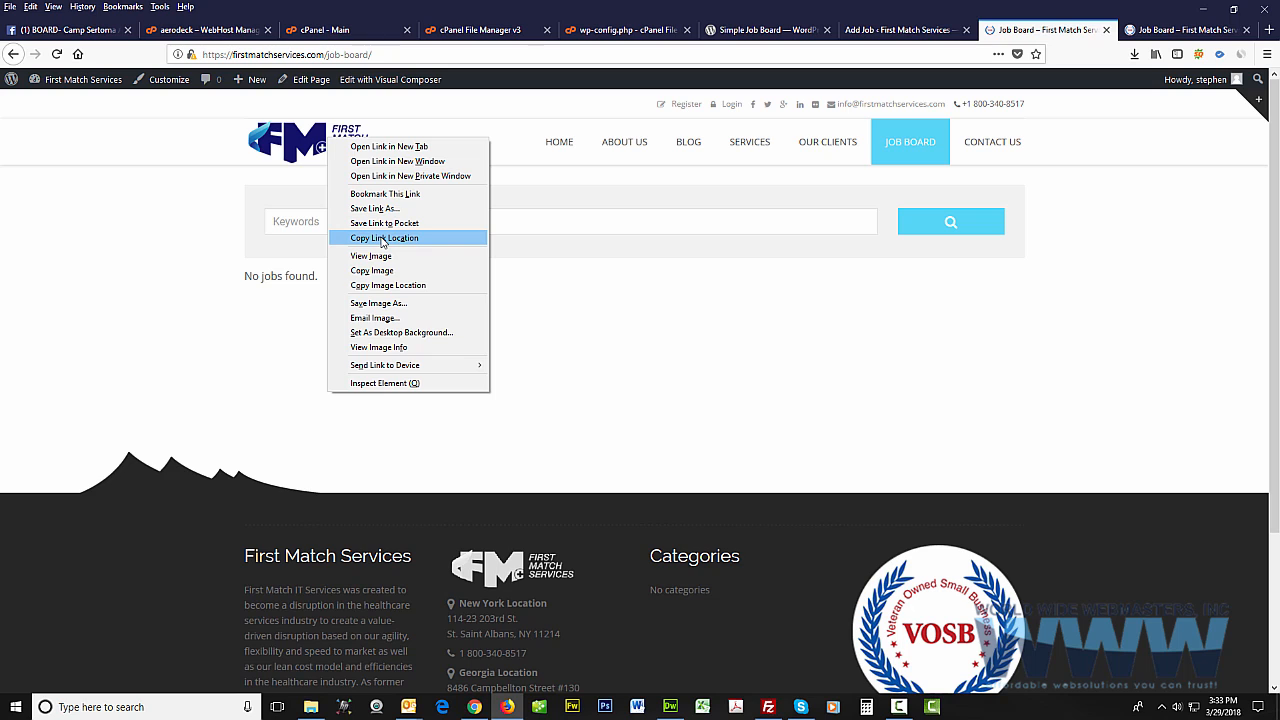
{"action": "left_click", "coordinate": [388, 285]}
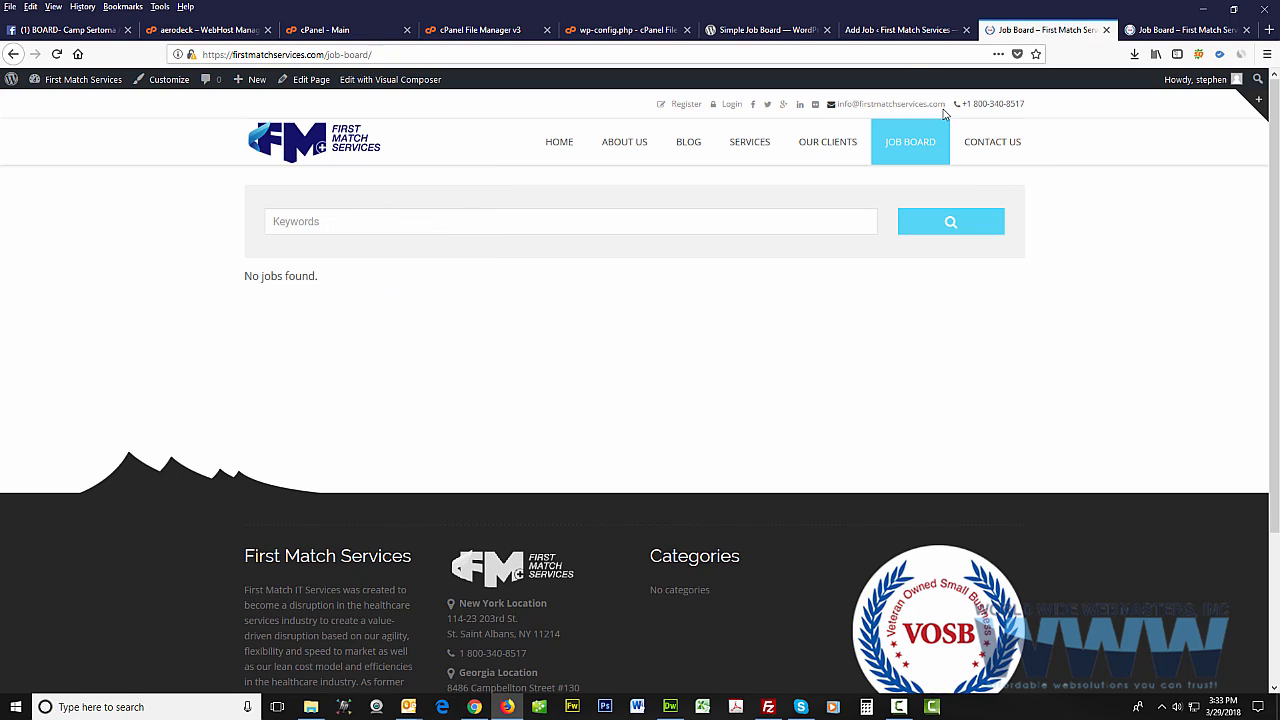
{"action": "left_click", "coordinate": [905, 32]}
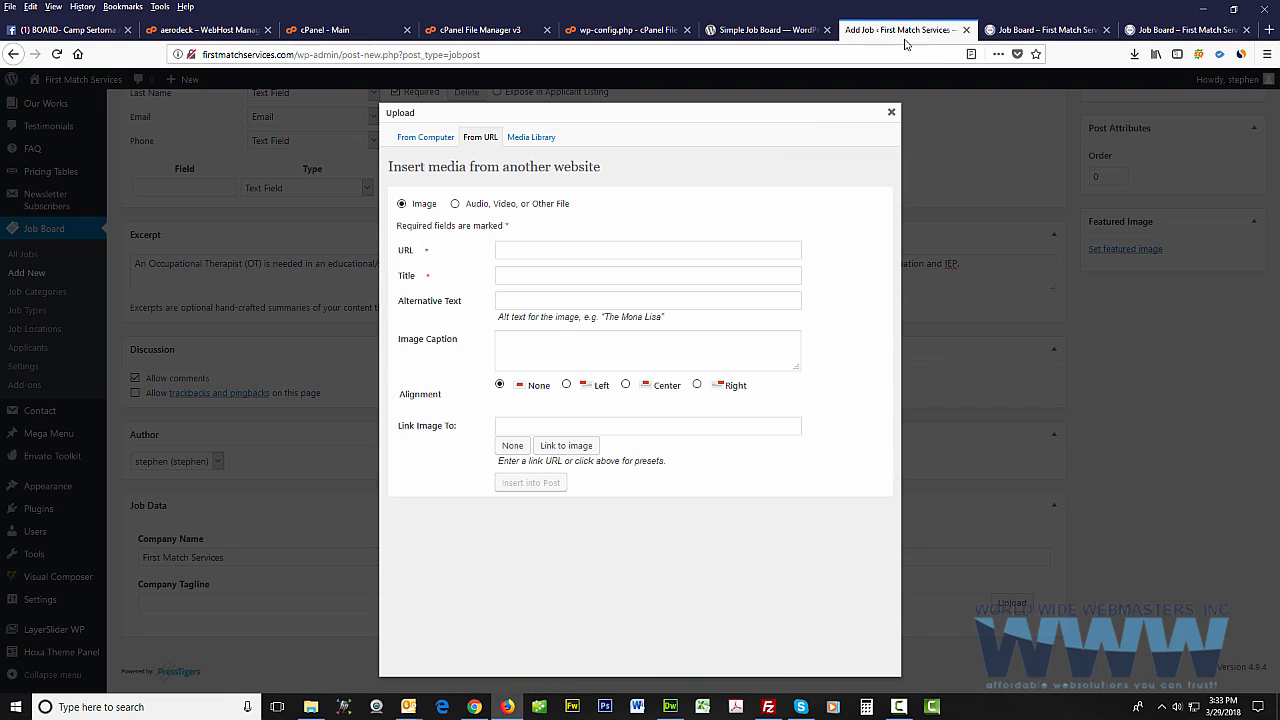
Use the copied logo address as the image URL and set its title to First Match Services logo
{"action": "right_click", "coordinate": [602, 252]}
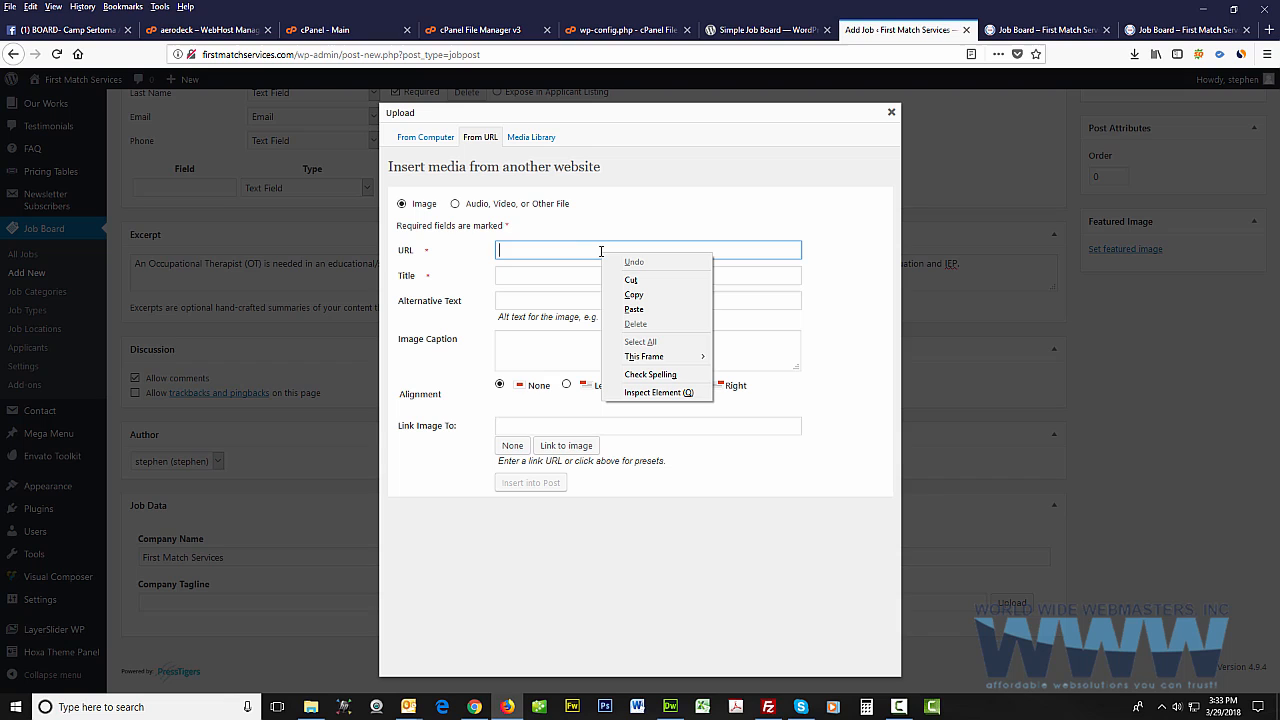
{"action": "left_click", "coordinate": [612, 309]}
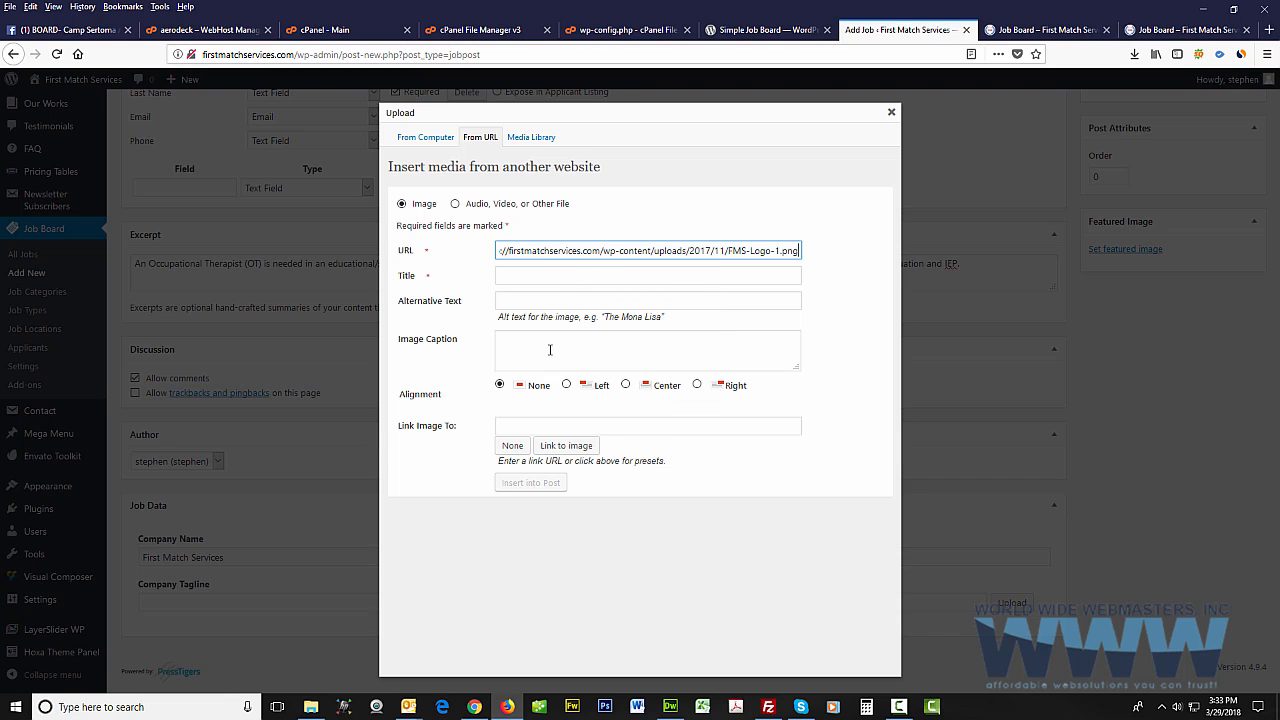
{"action": "left_click", "coordinate": [533, 276]}
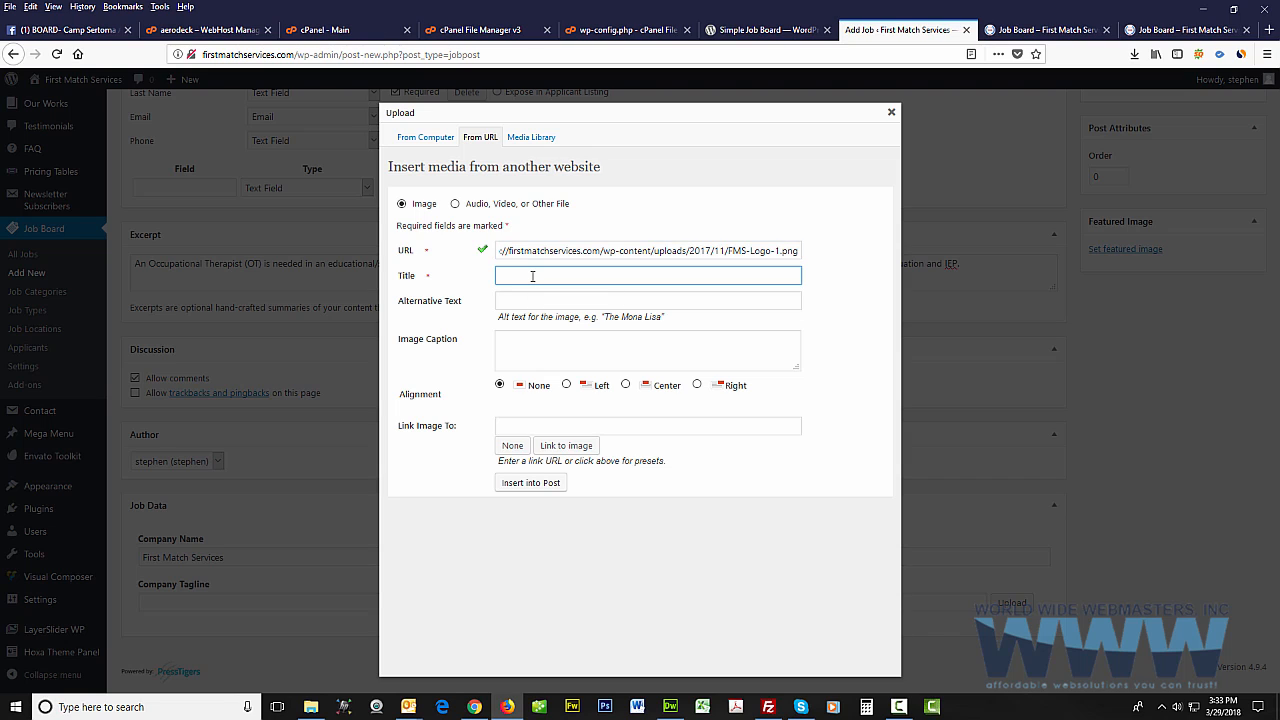
{"action": "type", "text": "First Match S"}
Reuse the title First Match Services logo as the image's alternative text and caption
{"action": "left_click_drag", "start_coordinate": [631, 283], "coordinate": [478, 279]}
{"action": "key", "text": "ctrl+c"}
{"action": "left_click", "coordinate": [526, 302]}
{"action": "key", "text": "ctrl+v"}
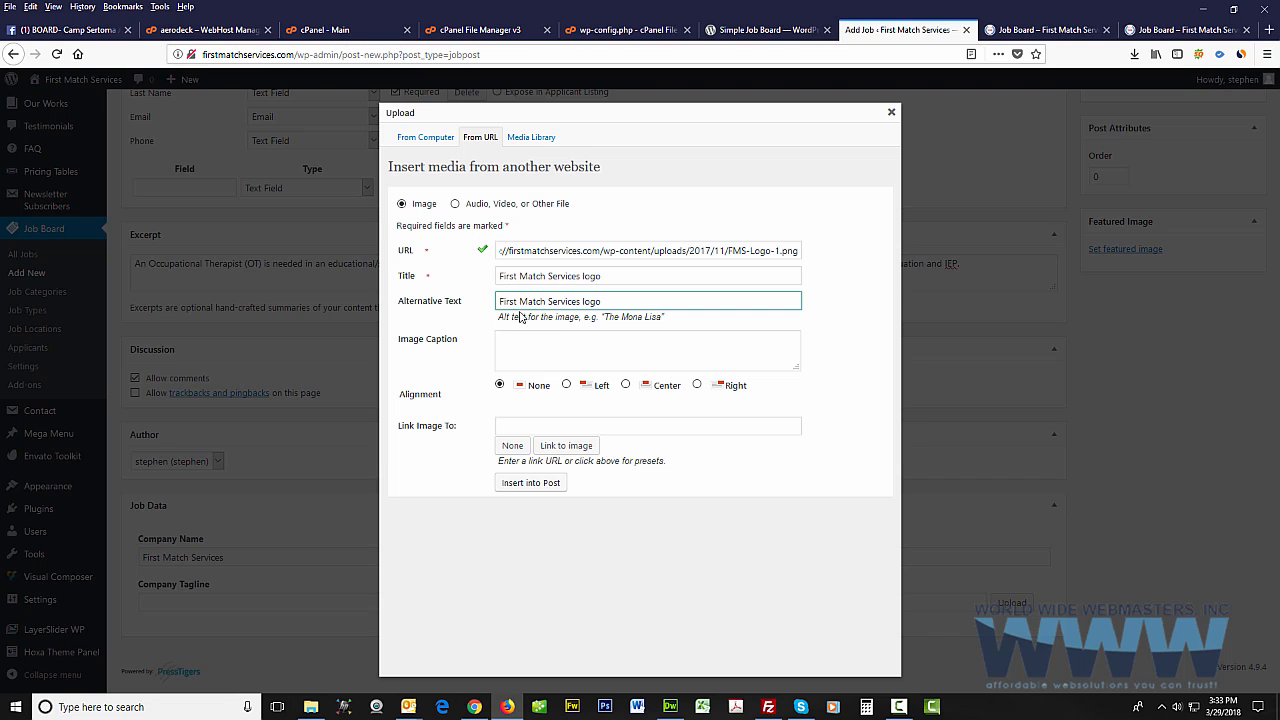
{"action": "left_click", "coordinate": [560, 338]}
{"action": "key", "text": "ctrl+v"}
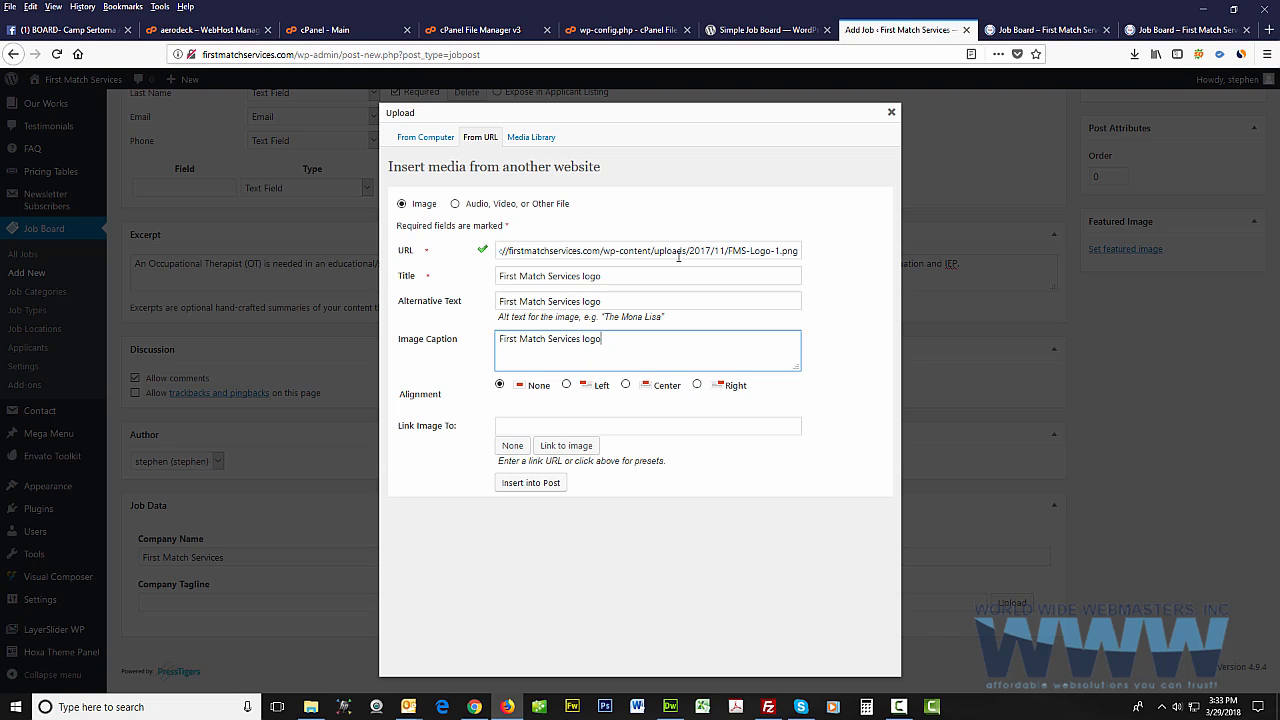
{"action": "left_click_drag", "start_coordinate": [294, 54], "coordinate": [204, 54]}
{"action": "key", "text": "ctrl+c"}
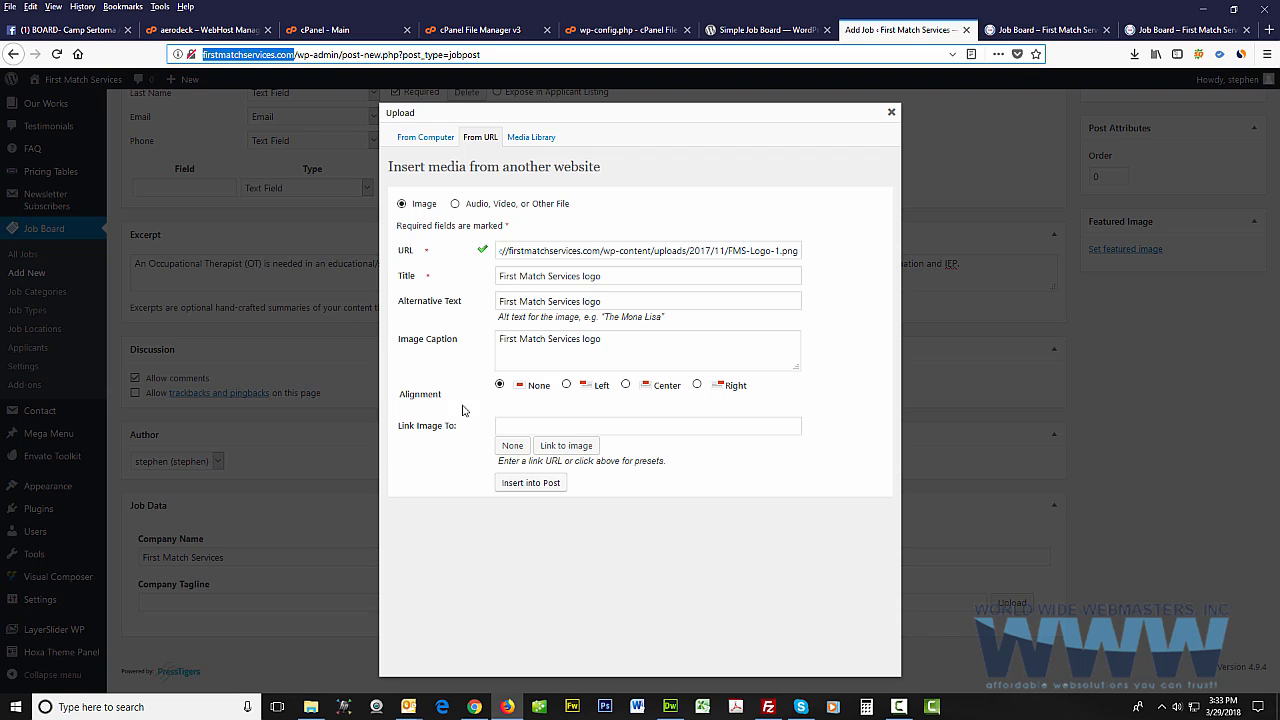
{"action": "left_click", "coordinate": [500, 427]}
{"action": "key", "text": "ctrl+v"}
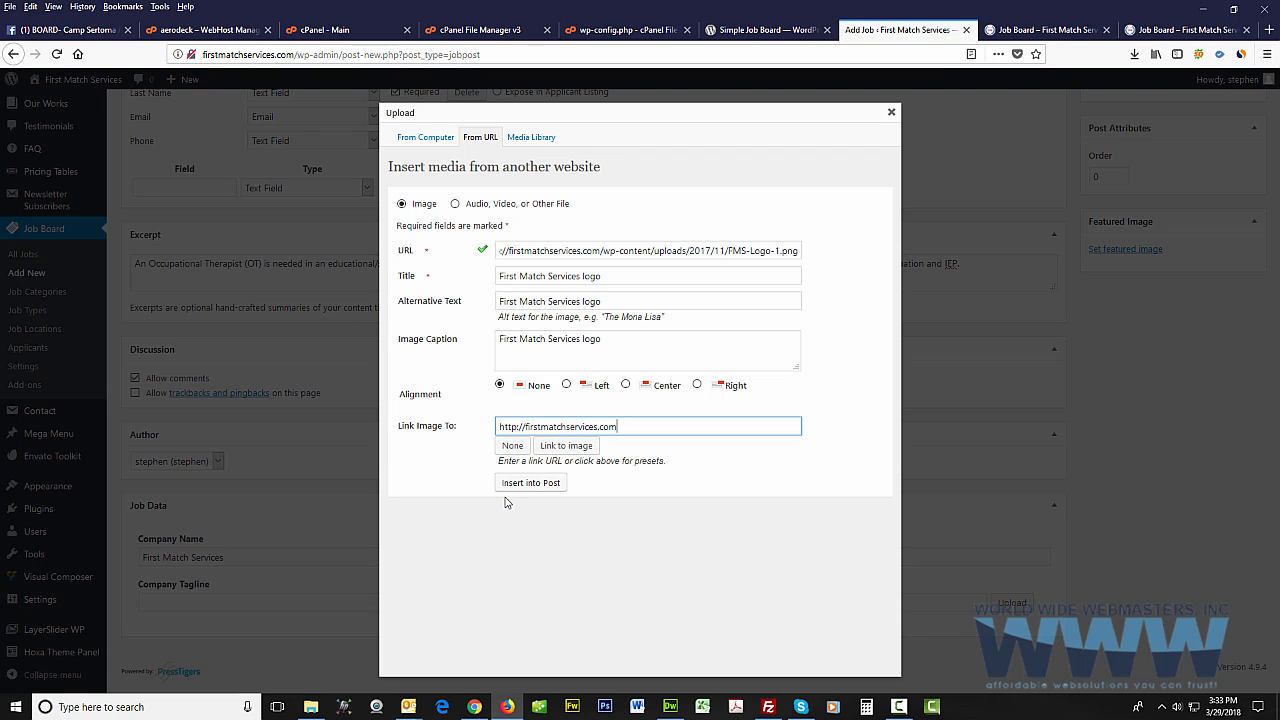
{"action": "left_click", "coordinate": [535, 484]}
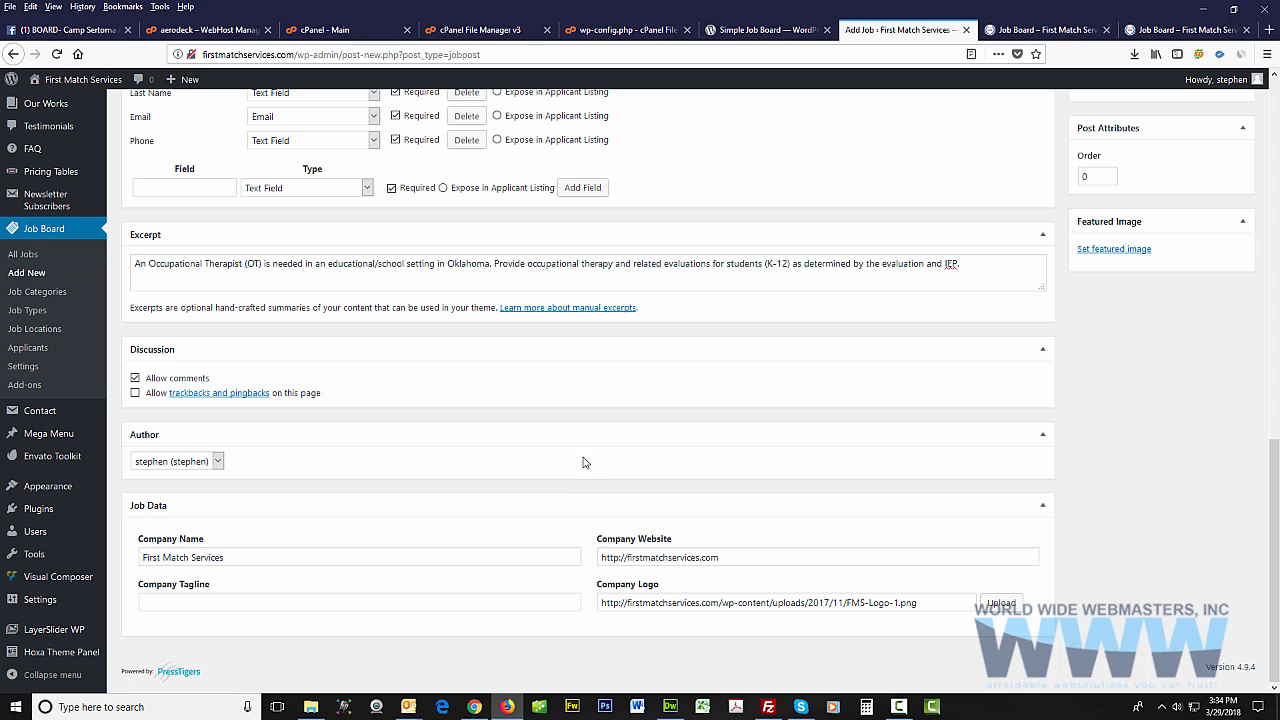
Publish the Occupational Therapist job post
{"action": "left_click", "coordinate": [1038, 32]}
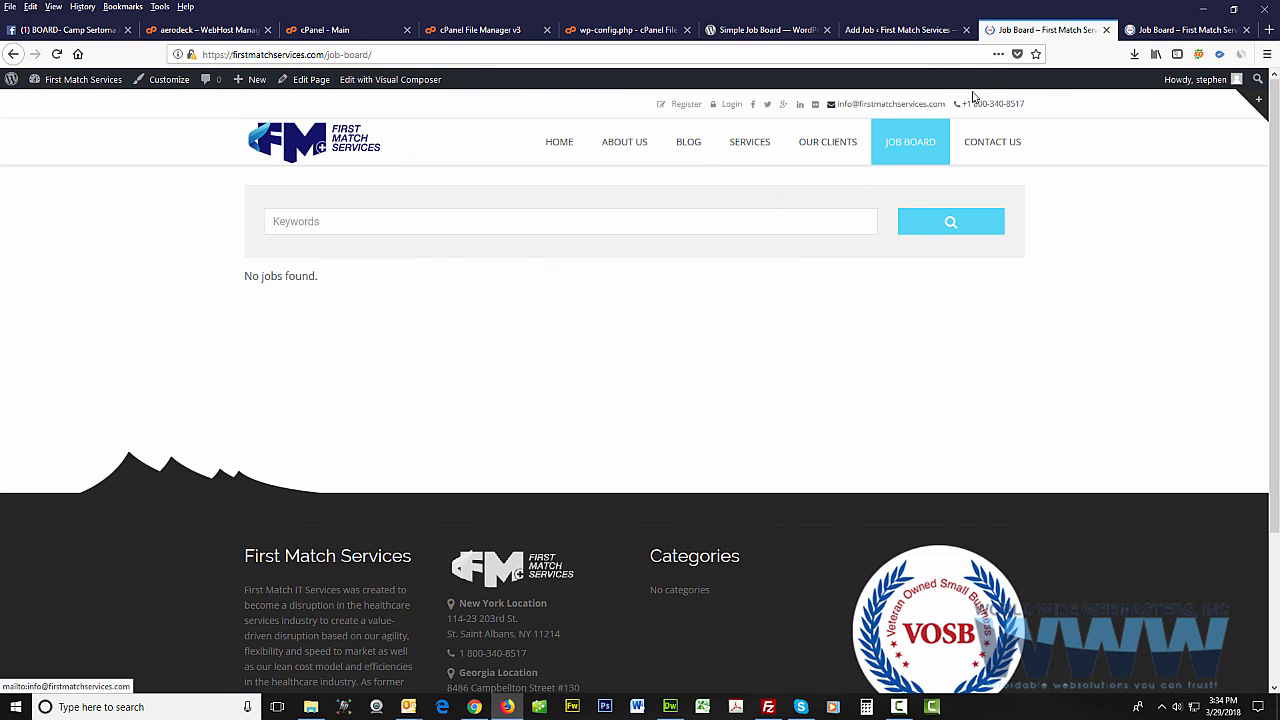
{"action": "left_click", "coordinate": [922, 32]}
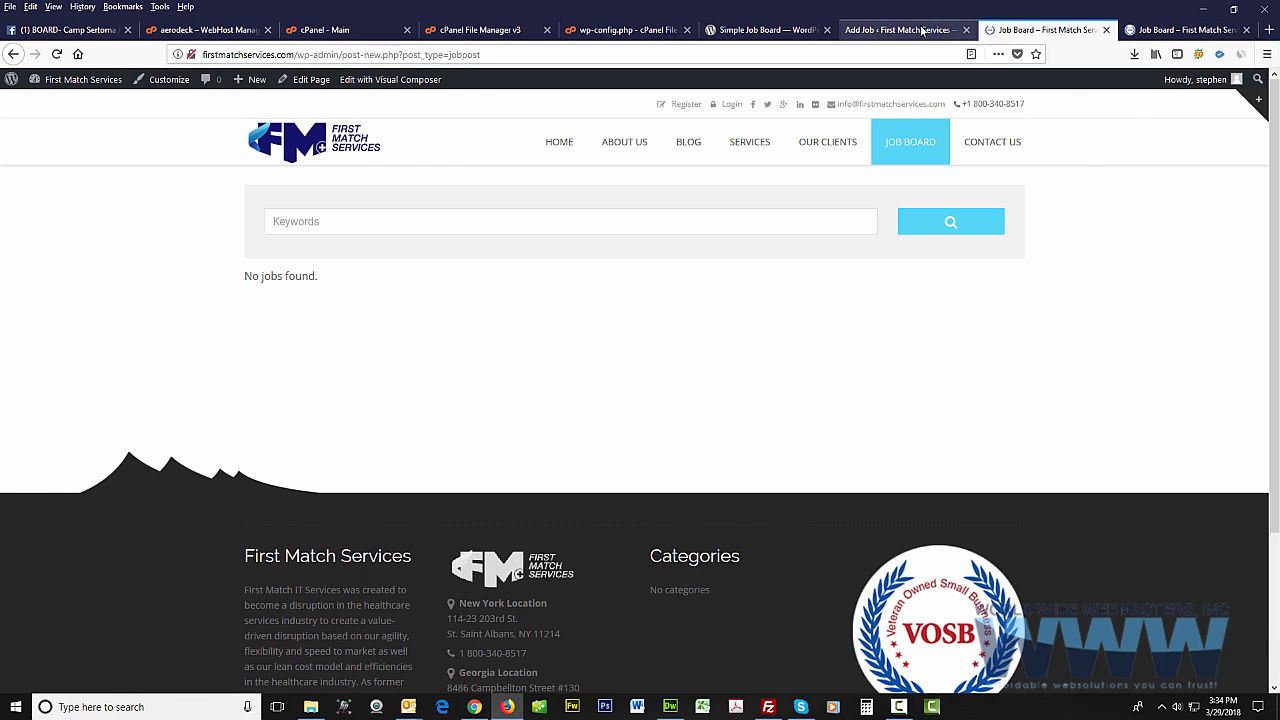
{"action": "scroll", "coordinate": [433, 473], "scroll_direction": "up", "scroll_amount": 2}
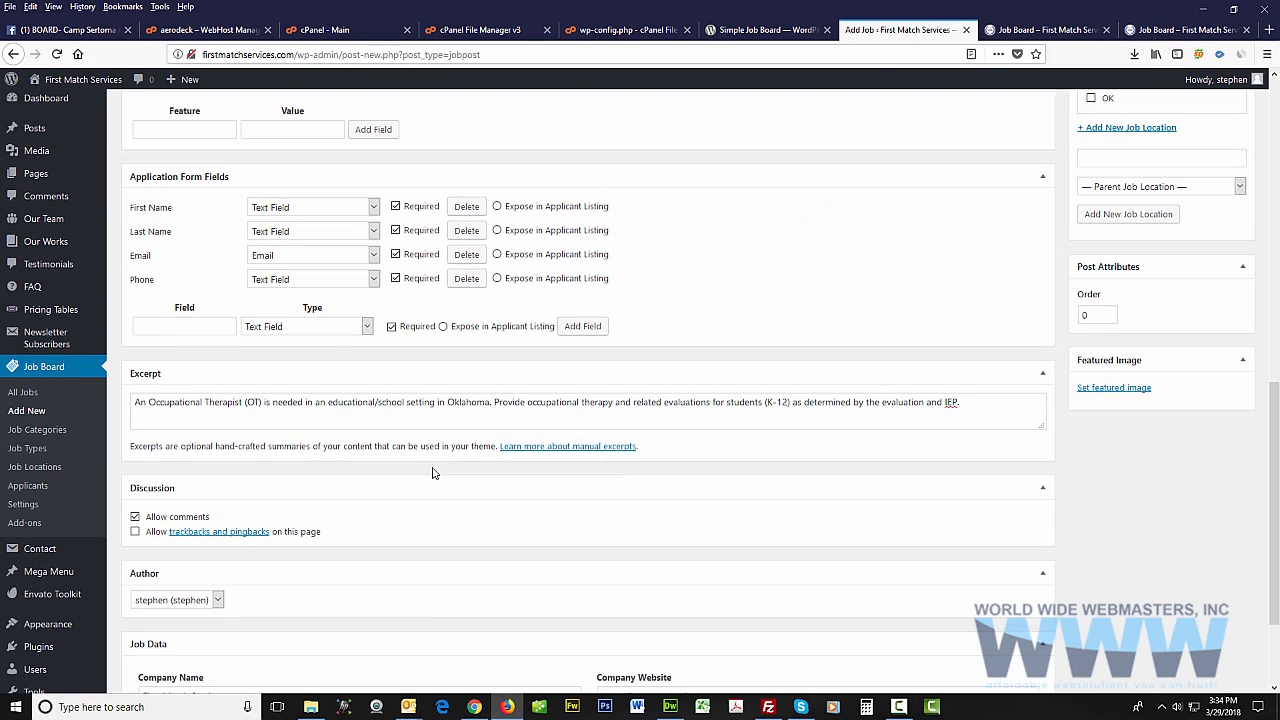
{"action": "scroll", "coordinate": [433, 473], "scroll_direction": "up", "scroll_amount": 6}
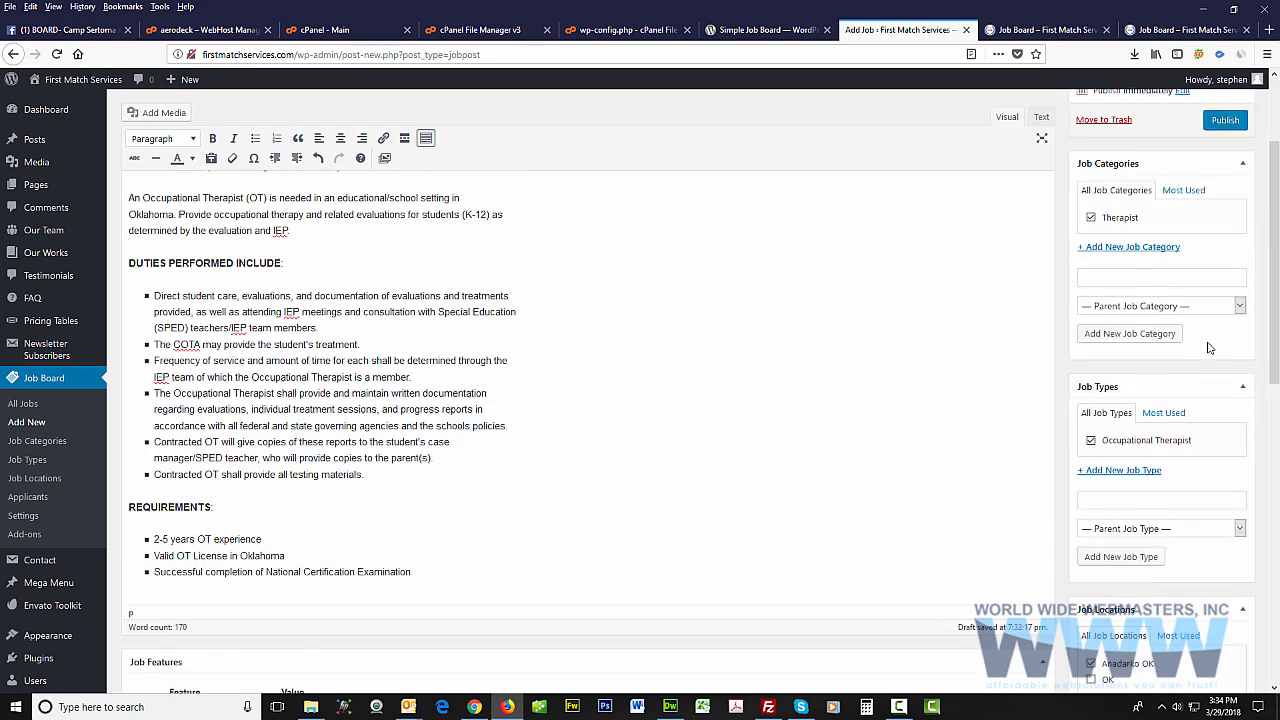
{"action": "scroll", "coordinate": [1208, 347], "scroll_direction": "up", "scroll_amount": 2}
{"action": "left_click", "coordinate": [1225, 272]}
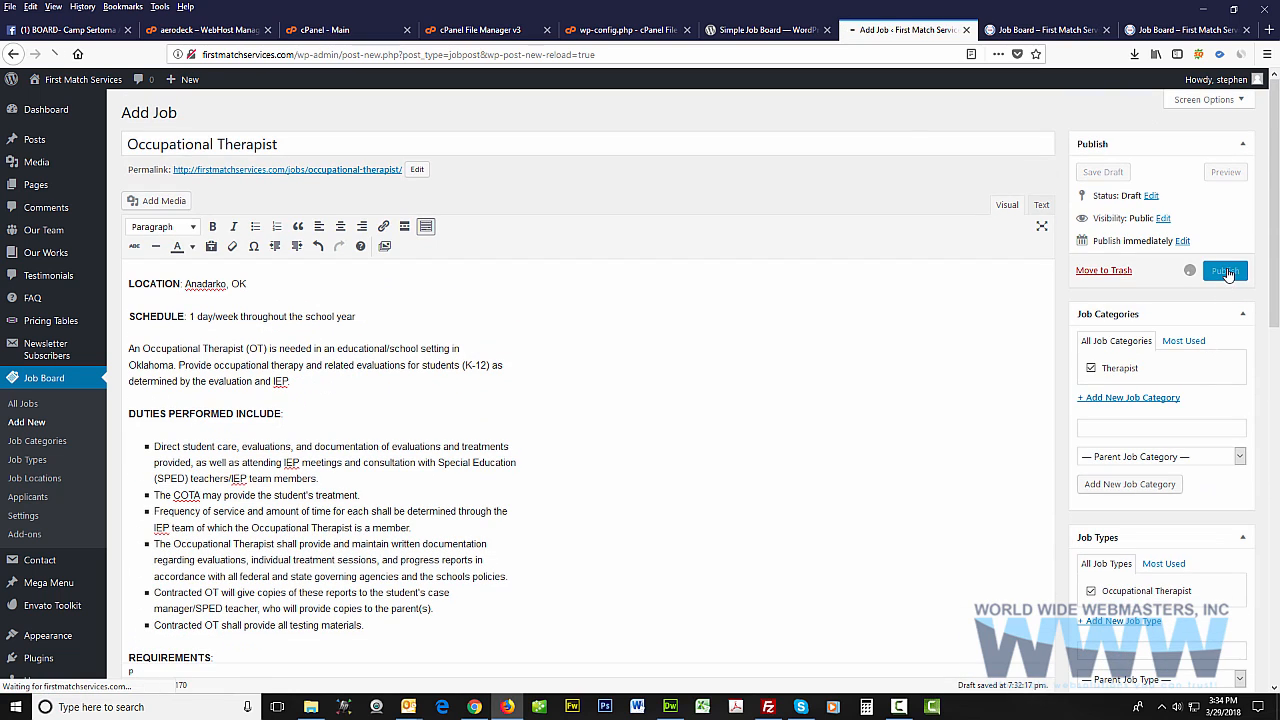
Reload the site's Job Board page and check the Occupational Therapist listing
{"action": "left_click", "coordinate": [1024, 31]}
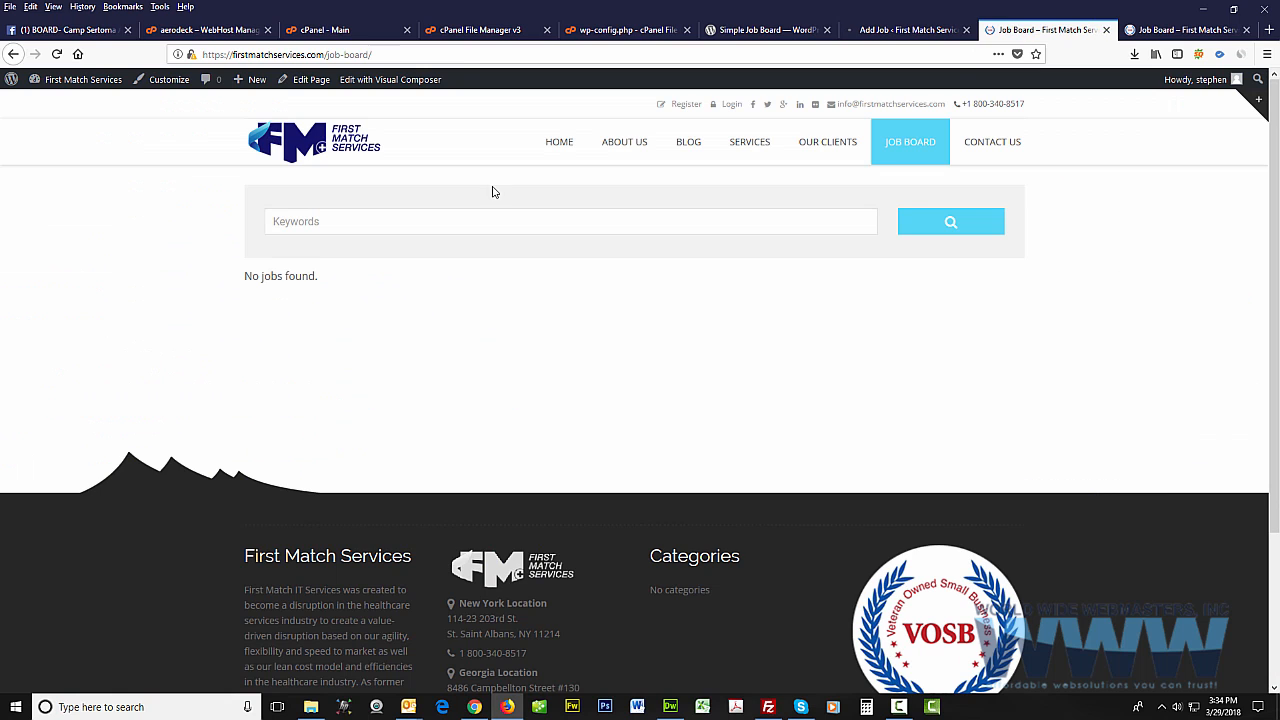
{"action": "left_click", "coordinate": [56, 55]}
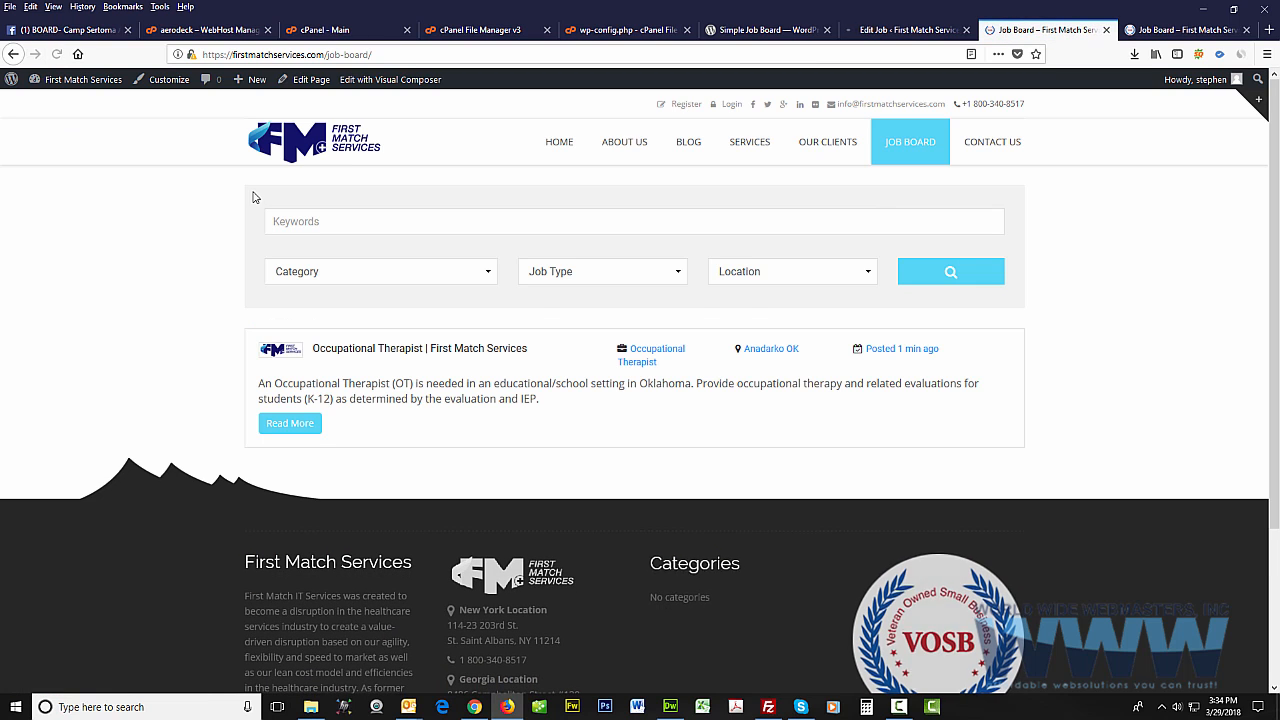
{"action": "scroll", "coordinate": [571, 394], "scroll_direction": "down", "scroll_amount": 2}
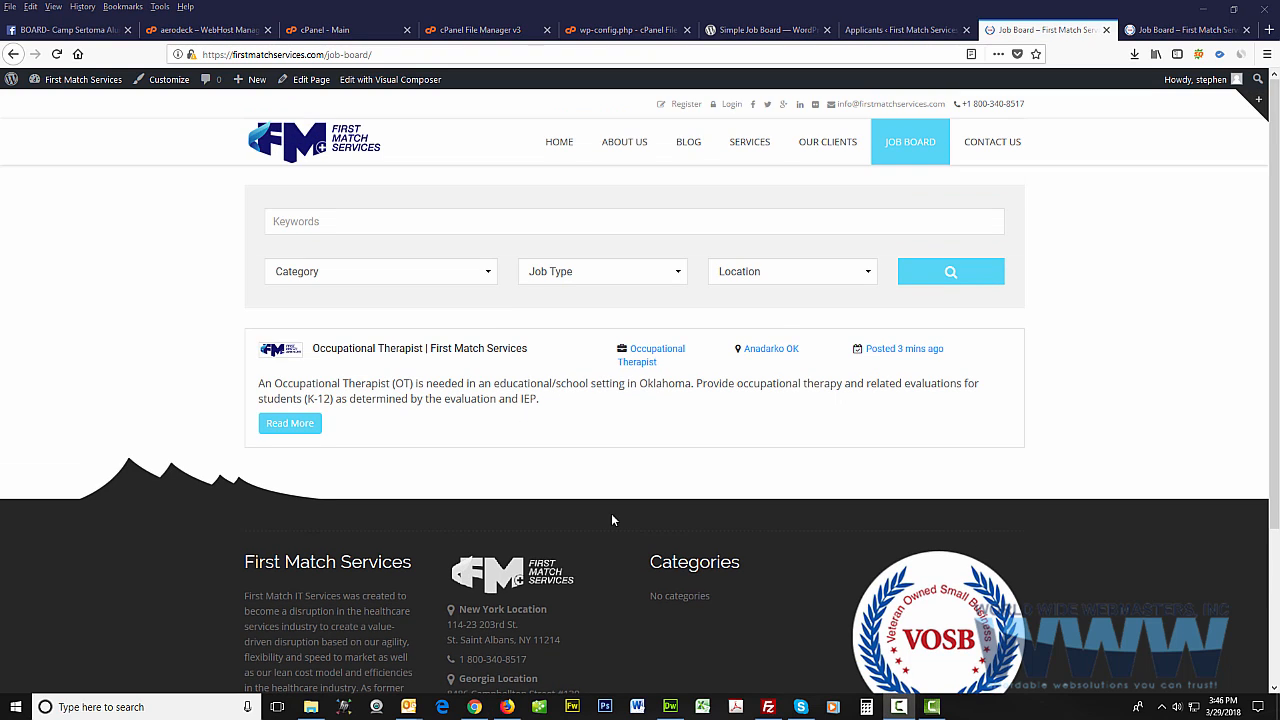
Open the full Occupational Therapist listing and fill in the applicant's first name, last name, email and phone in the online application
{"action": "left_click", "coordinate": [294, 428]}
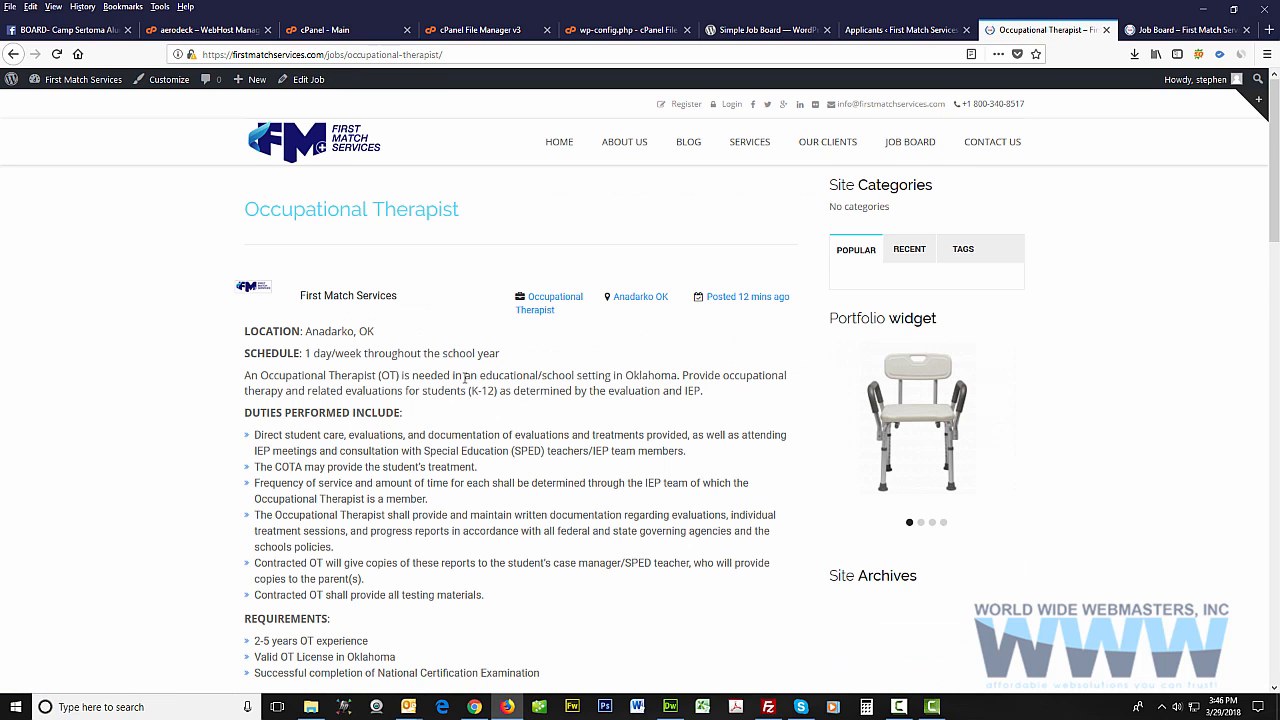
{"action": "scroll", "coordinate": [465, 377], "scroll_direction": "down", "scroll_amount": 4}
{"action": "left_click", "coordinate": [390, 430]}
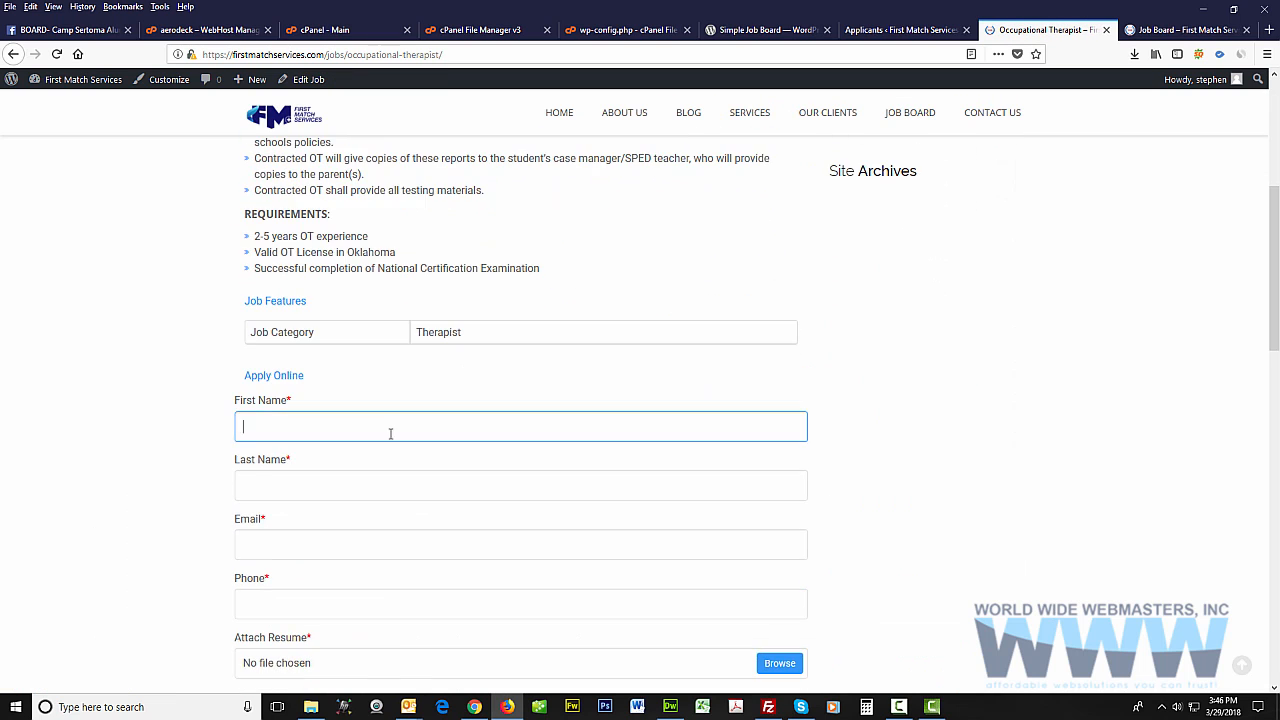
{"action": "left_click", "coordinate": [386, 450]}
{"action": "left_click", "coordinate": [370, 491]}
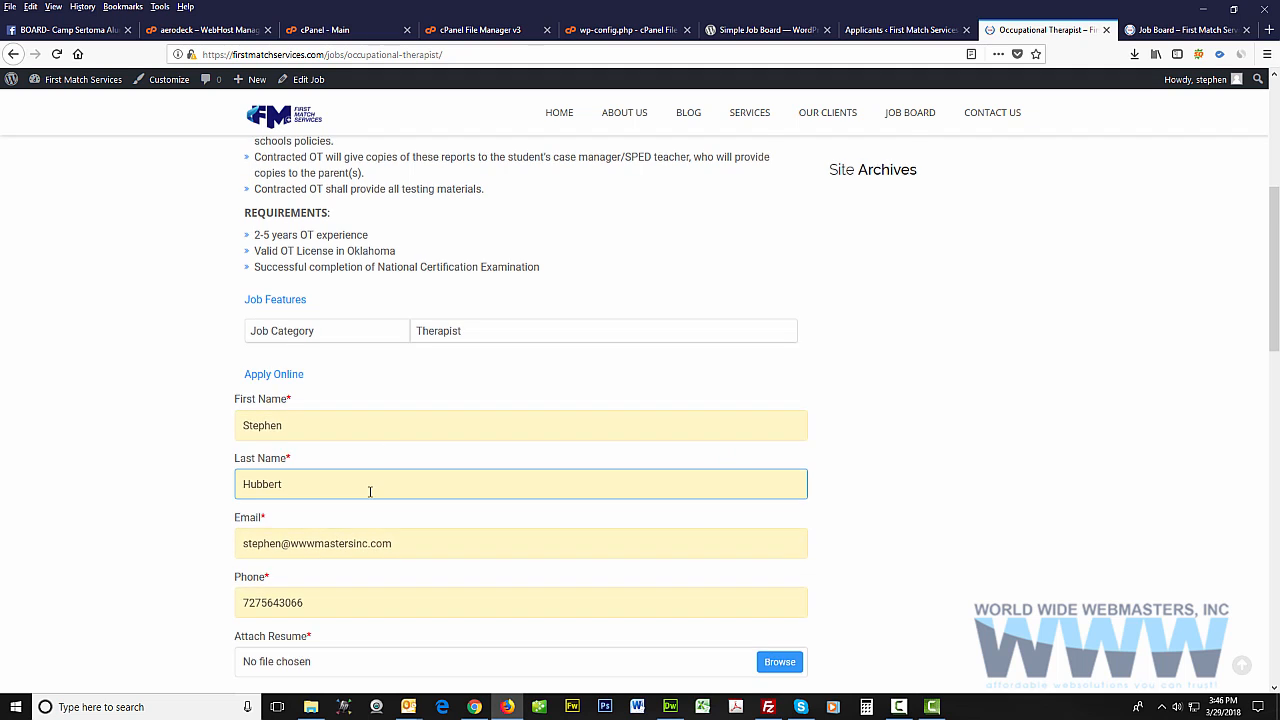
{"action": "scroll", "coordinate": [370, 491], "scroll_direction": "down", "scroll_amount": 3}
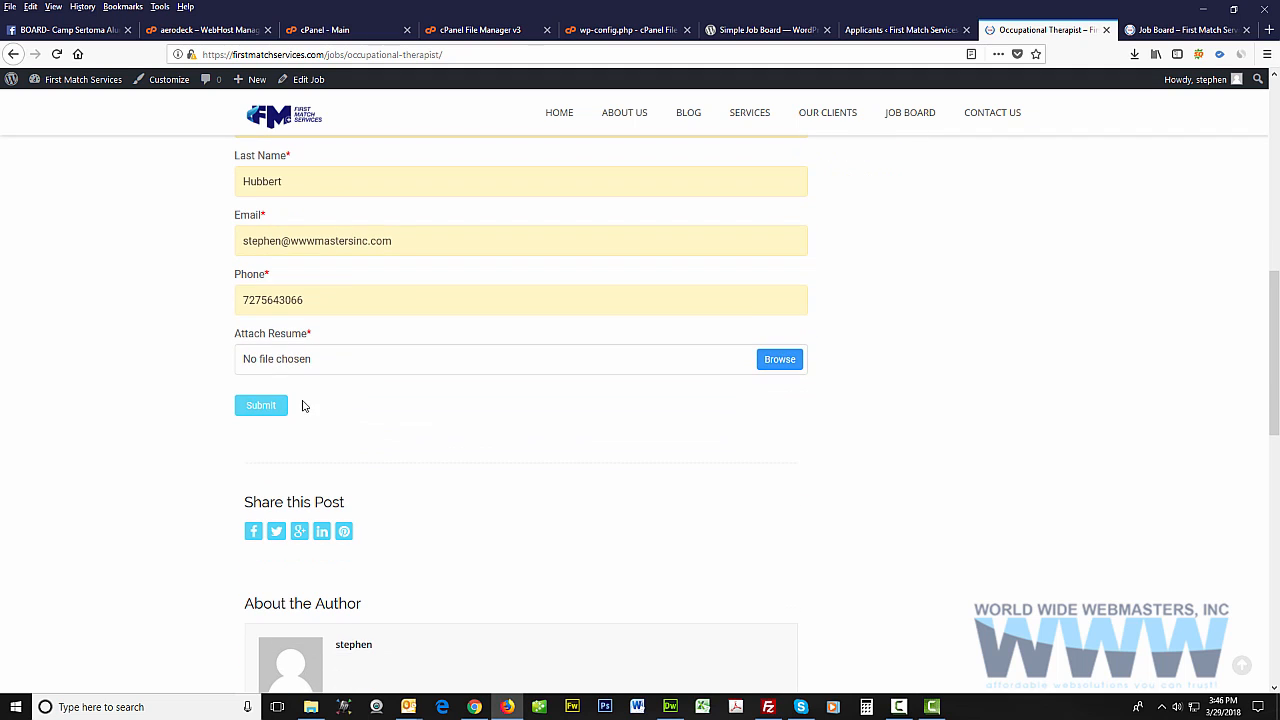
Attach the resume PDF from the resume folder inside the Desktop's Personal folder and submit the application
{"action": "left_click", "coordinate": [323, 352]}
{"action": "left_click", "coordinate": [779, 360]}
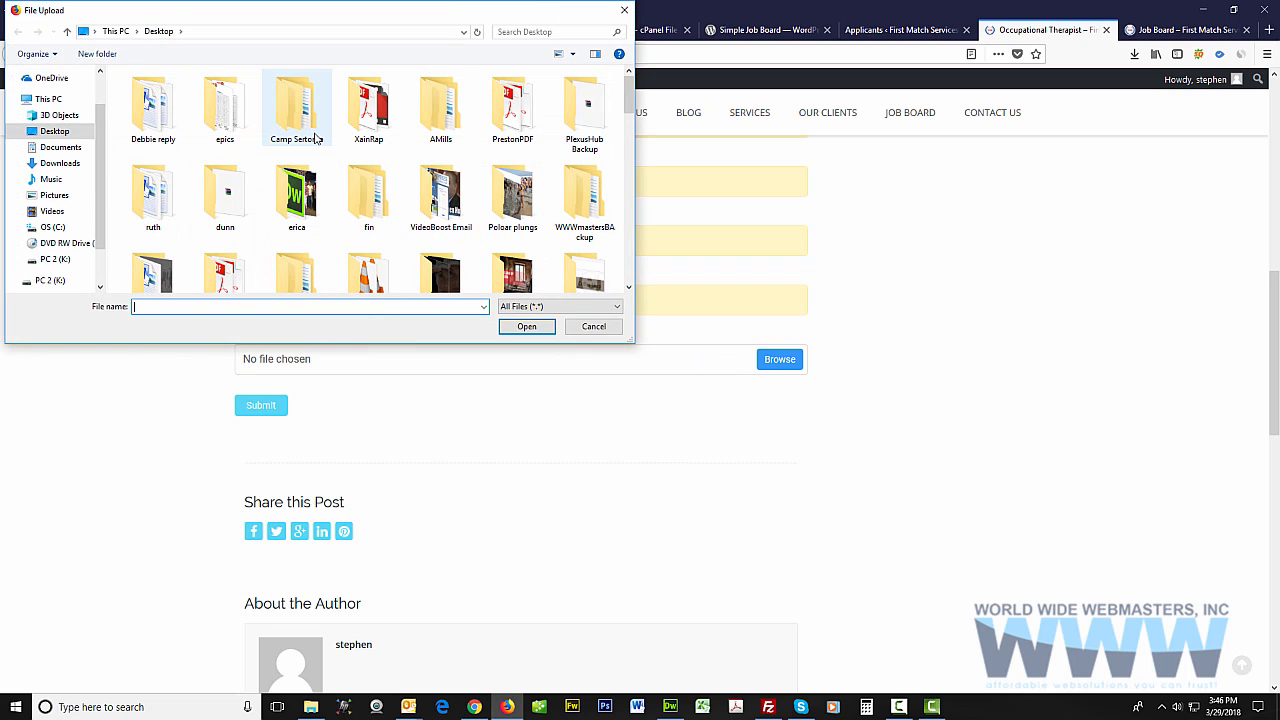
{"action": "scroll", "coordinate": [316, 138], "scroll_direction": "down", "scroll_amount": 1}
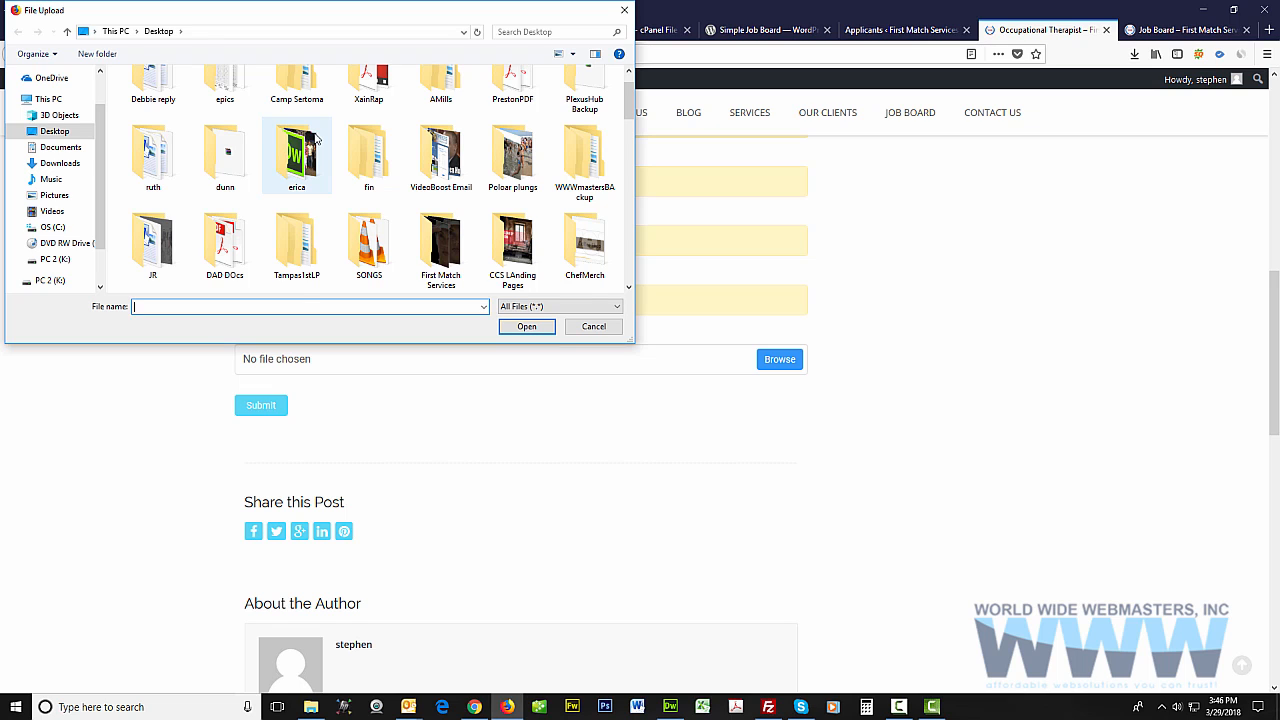
{"action": "scroll", "coordinate": [316, 138], "scroll_direction": "down", "scroll_amount": 2}
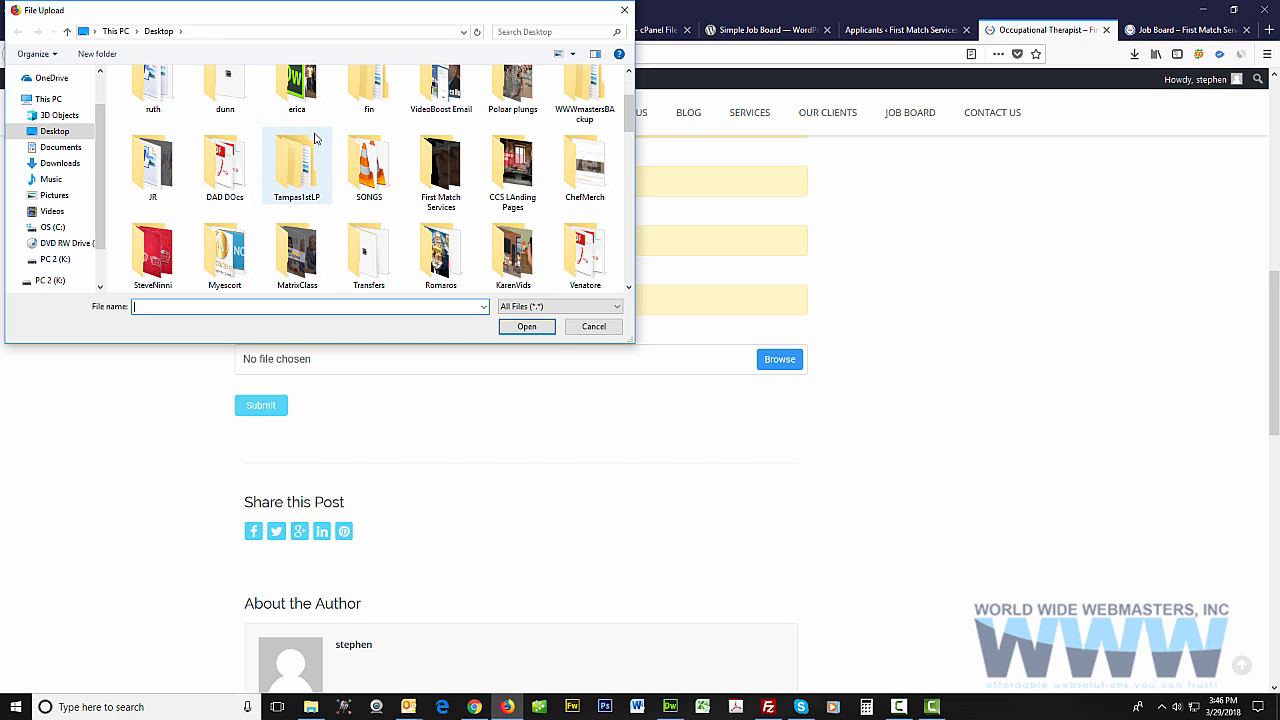
{"action": "scroll", "coordinate": [316, 138], "scroll_direction": "down", "scroll_amount": 2}
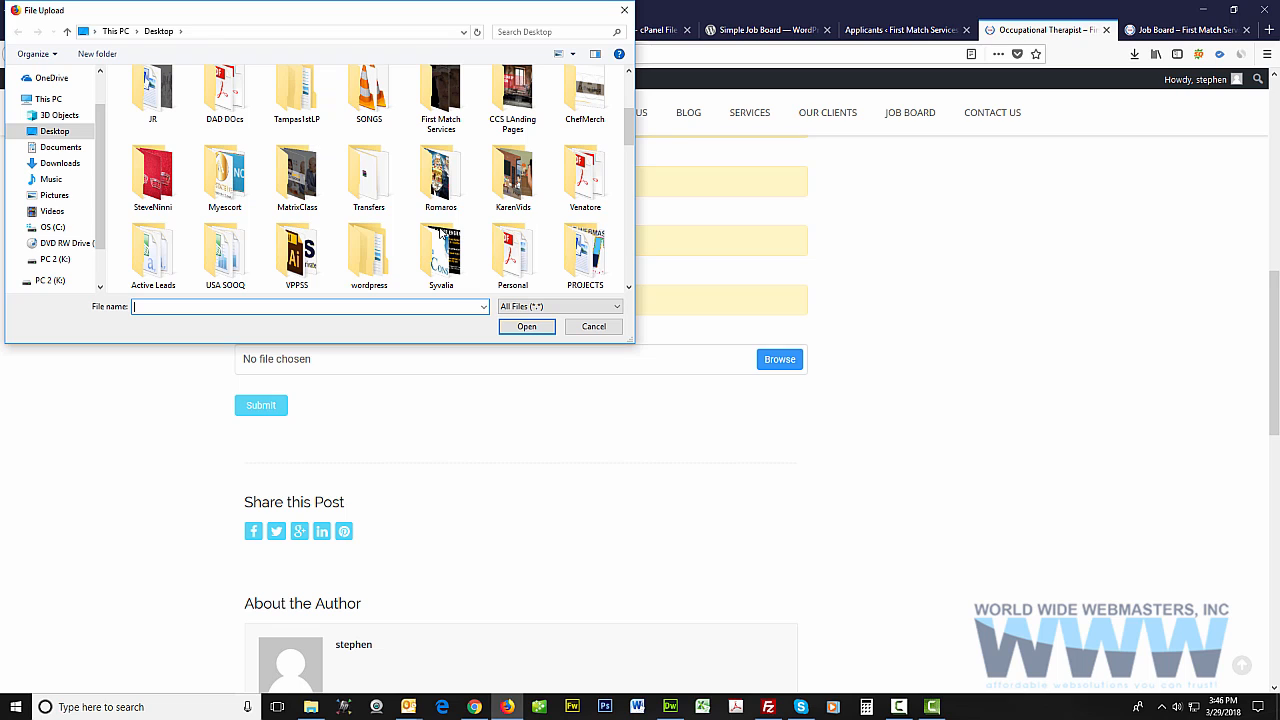
{"action": "double_click", "coordinate": [512, 252]}
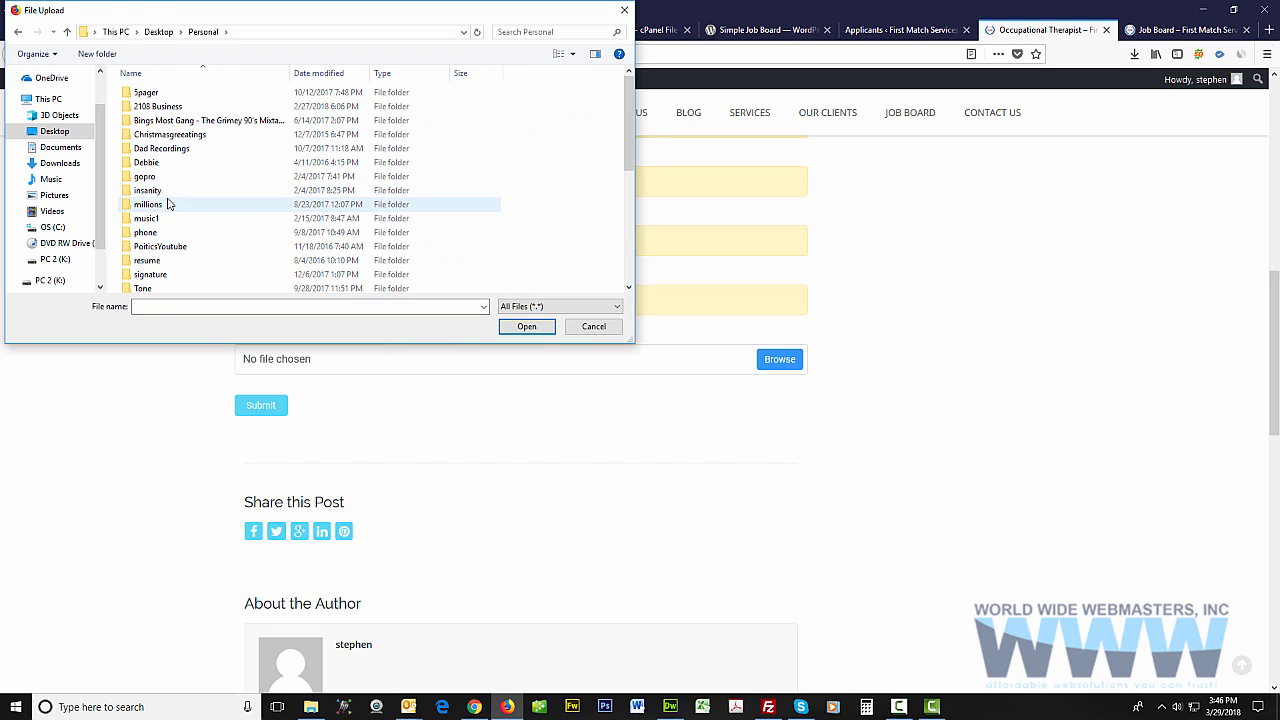
{"action": "double_click", "coordinate": [146, 262]}
{"action": "left_click", "coordinate": [180, 106]}
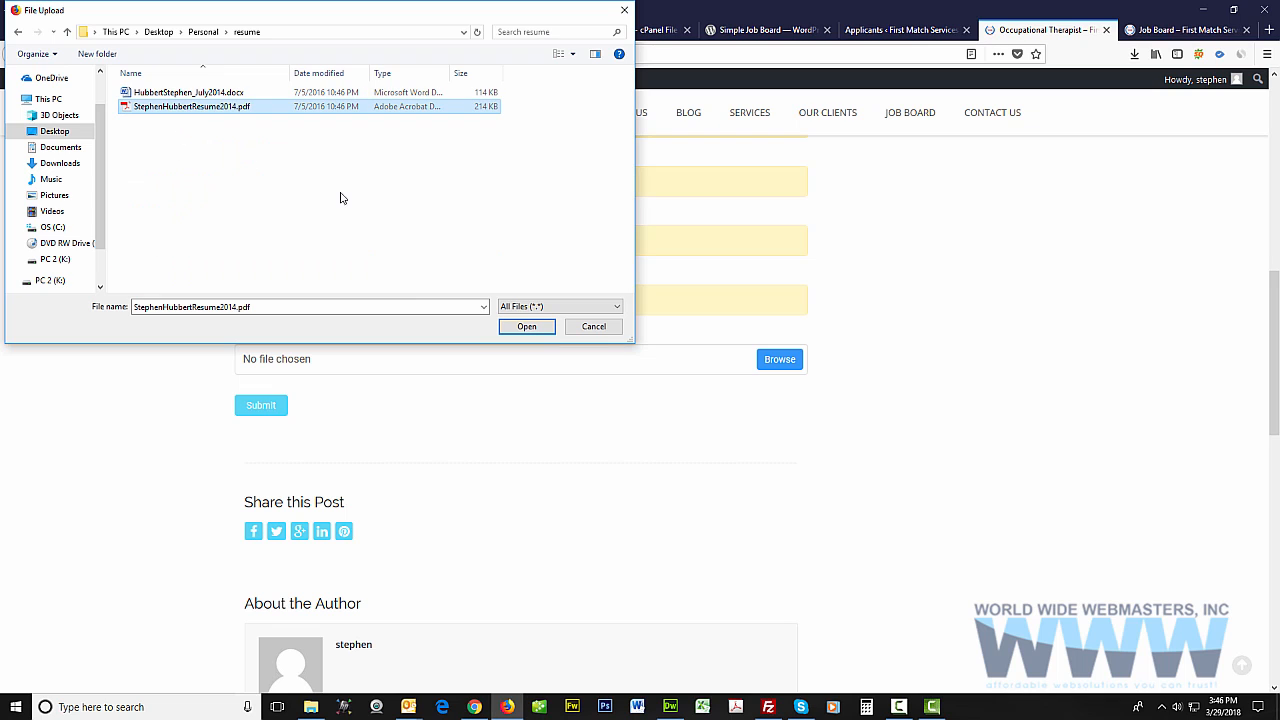
{"action": "left_click", "coordinate": [548, 328]}
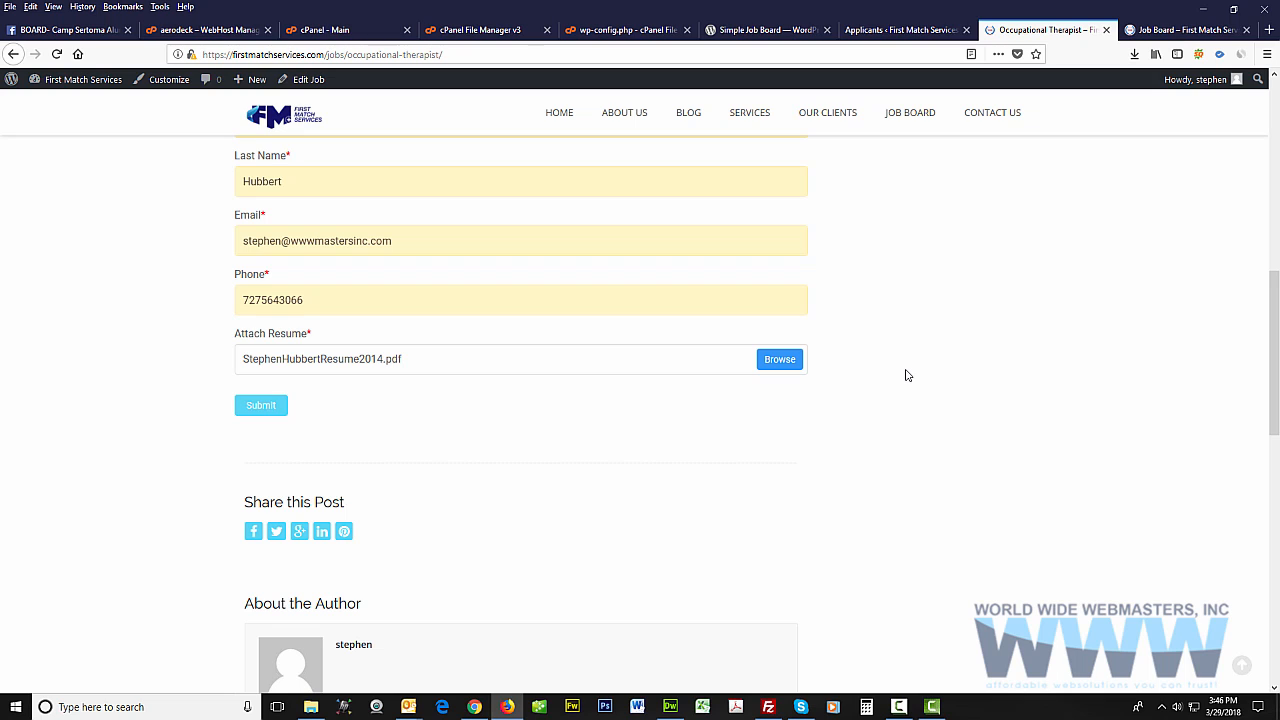
{"action": "left_click", "coordinate": [260, 406]}
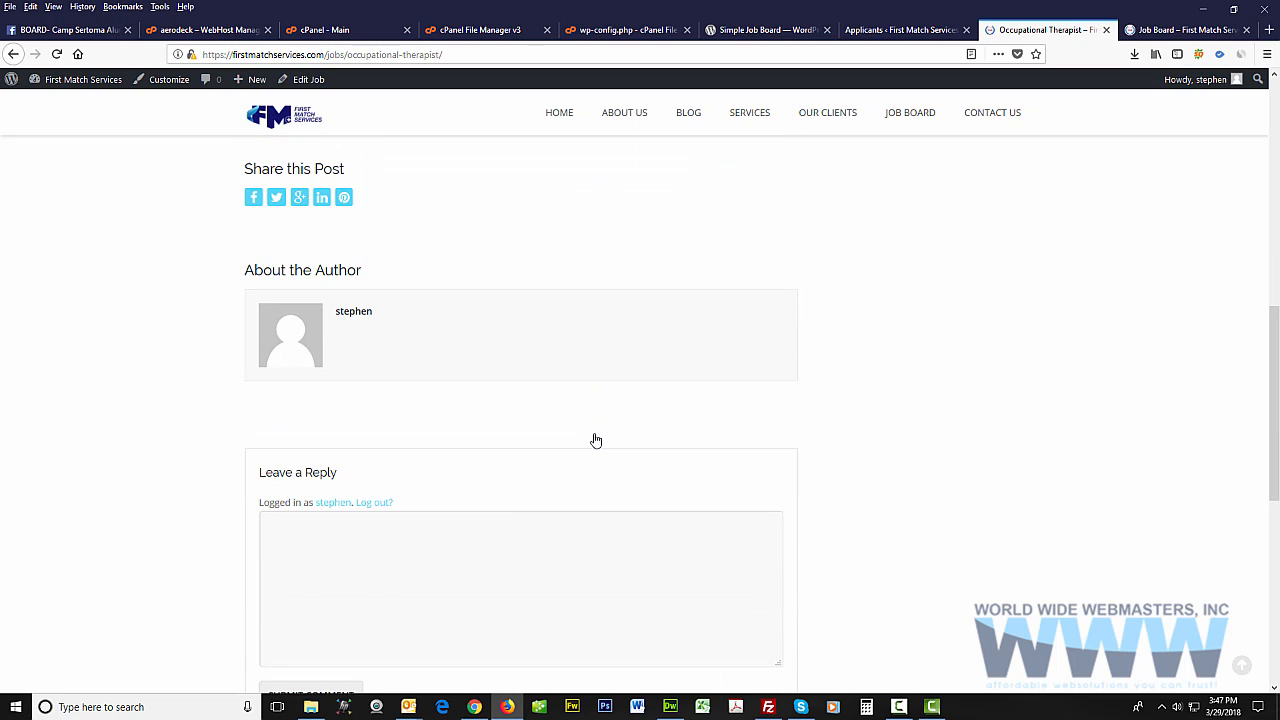
{"action": "scroll", "coordinate": [557, 425], "scroll_direction": "up", "scroll_amount": 2}
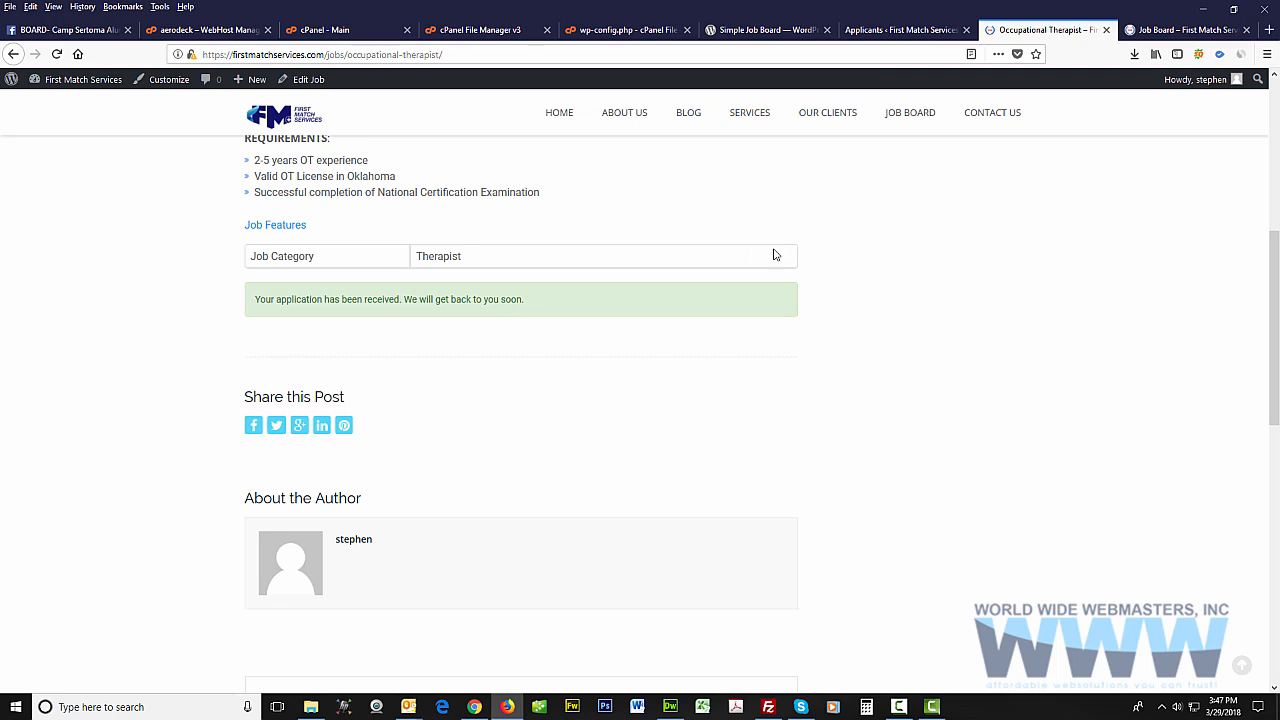
Refresh the Applicants page to check for the submitted application, and open the list of all jobs
{"action": "left_click", "coordinate": [897, 30]}
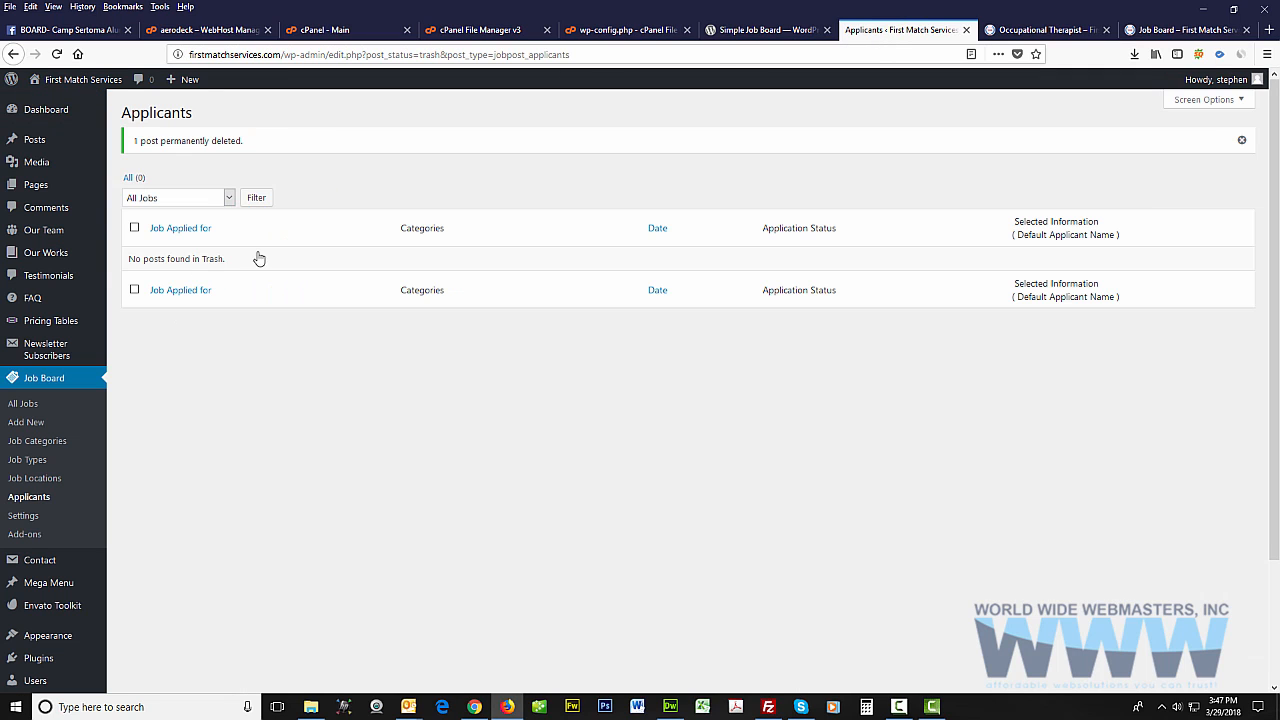
{"action": "left_click", "coordinate": [57, 54]}
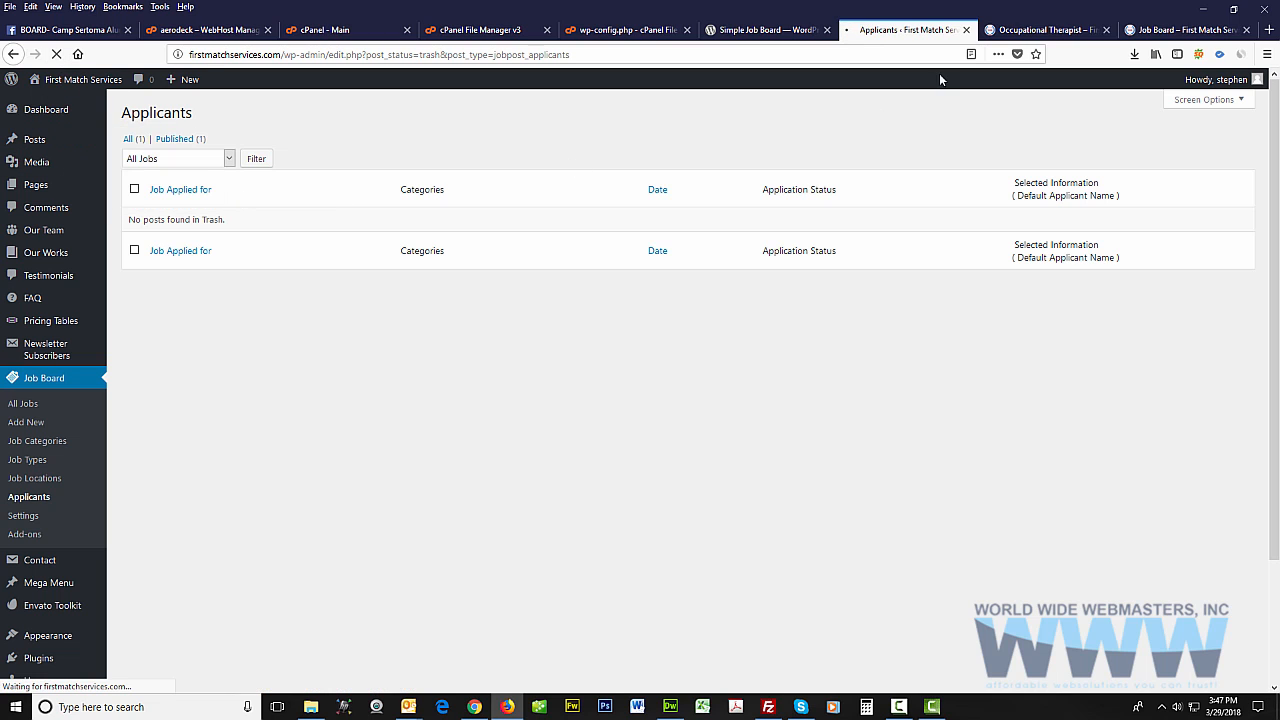
{"action": "left_click", "coordinate": [1017, 29]}
{"action": "scroll", "coordinate": [580, 323], "scroll_direction": "up", "scroll_amount": 2}
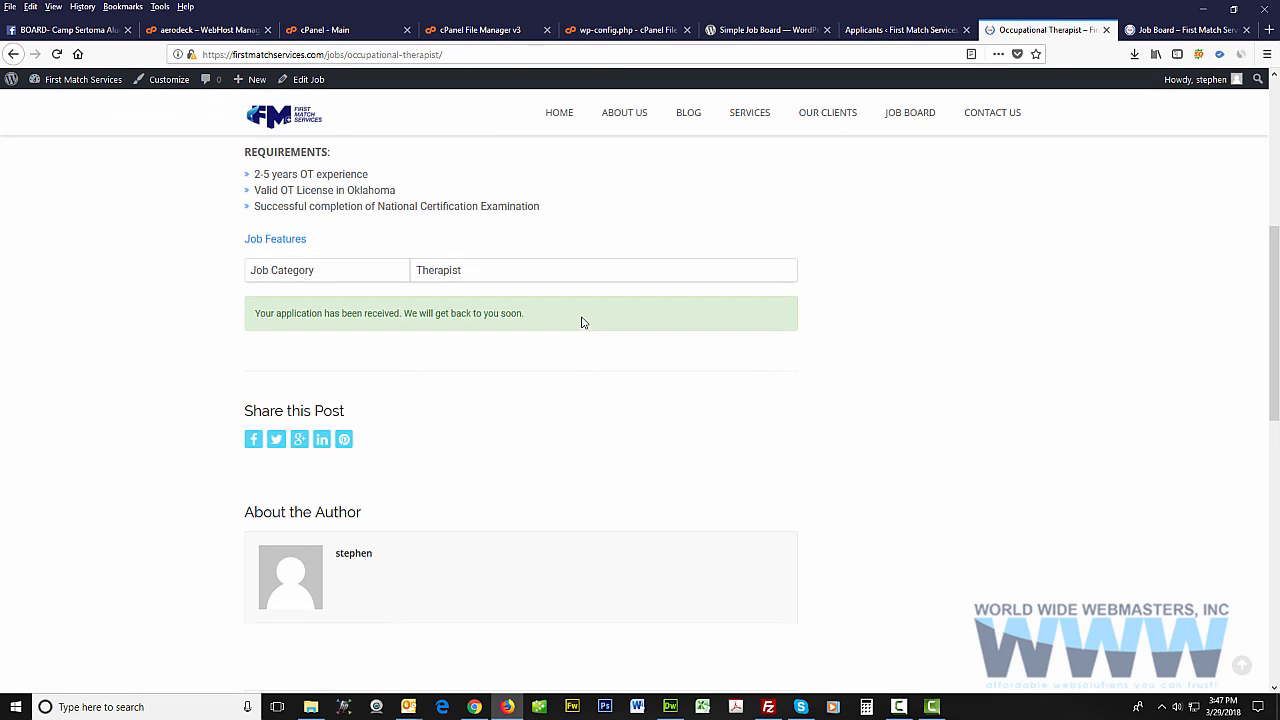
{"action": "scroll", "coordinate": [648, 360], "scroll_direction": "up", "scroll_amount": 2}
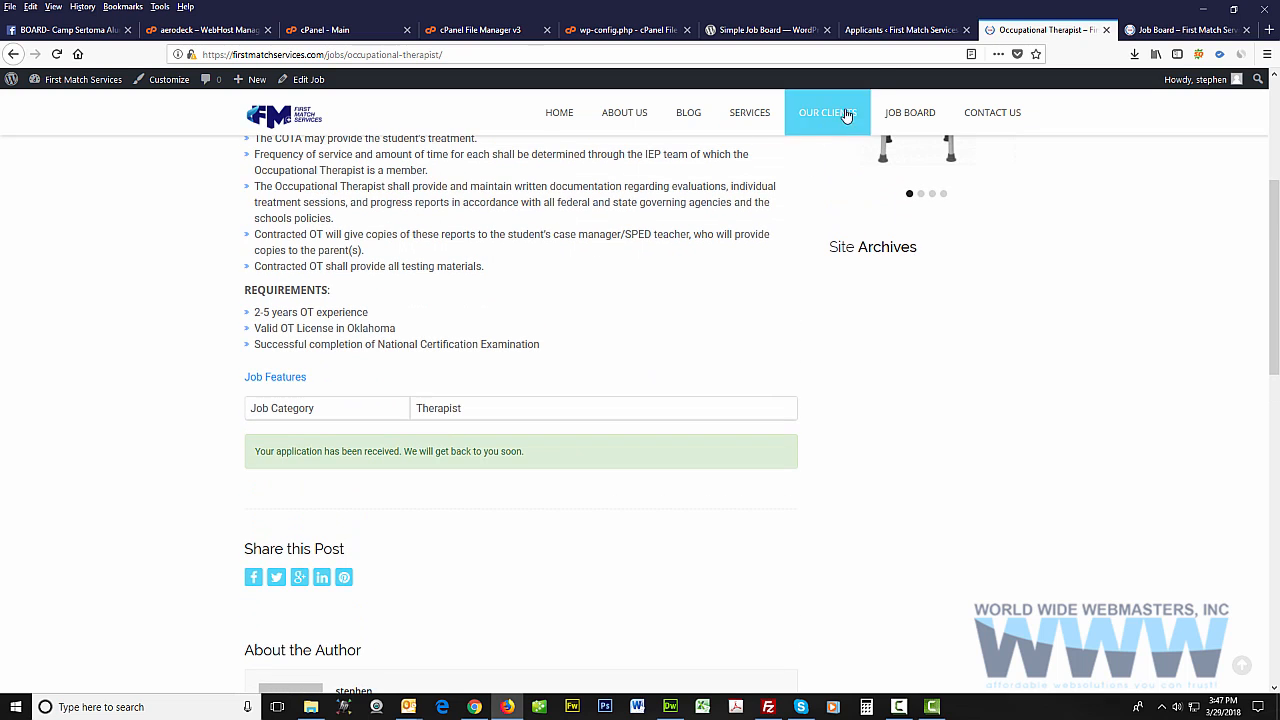
{"action": "left_click", "coordinate": [897, 31]}
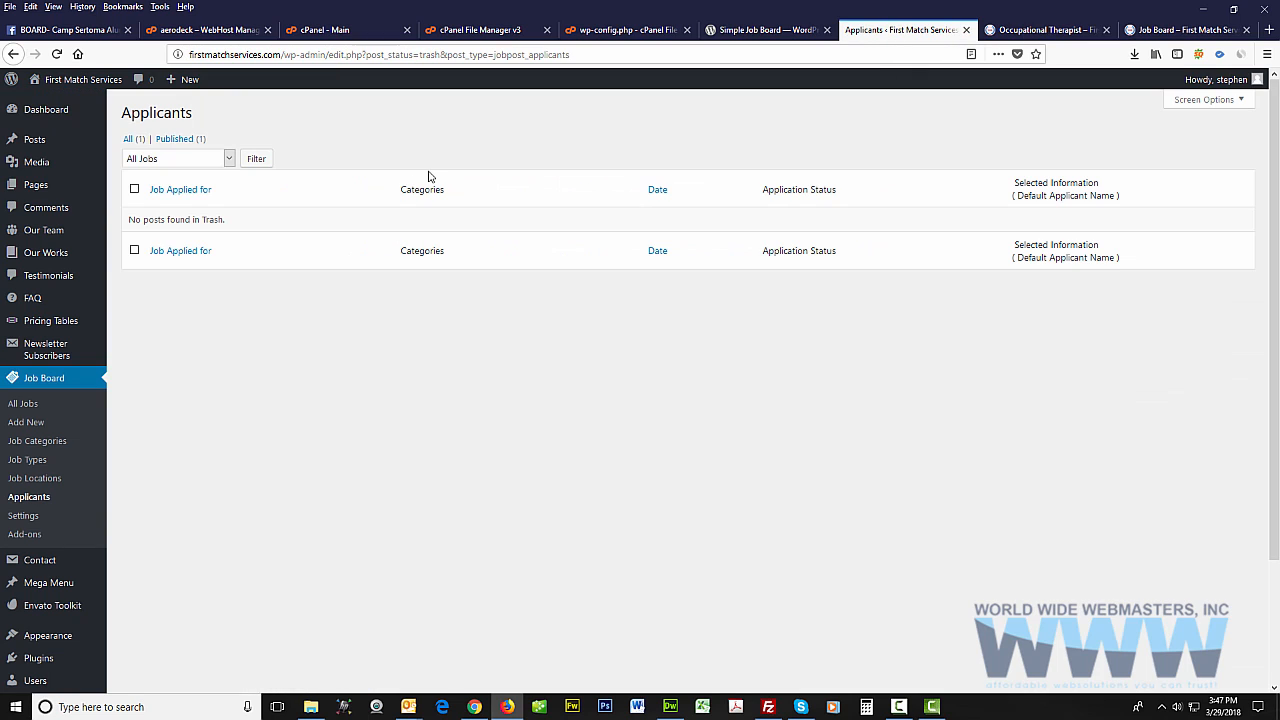
{"action": "left_click", "coordinate": [28, 405]}
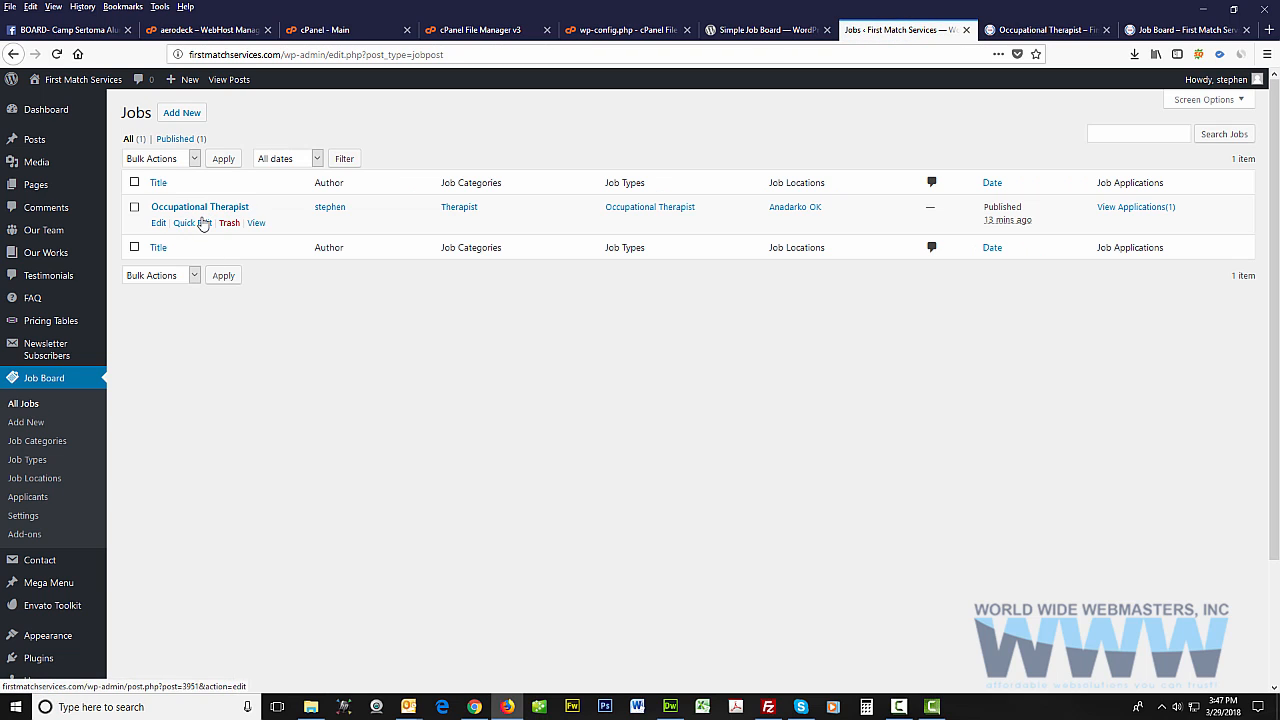
Open the Occupational Therapist application from the Applicants list and review the submitted contact details
{"action": "left_click", "coordinate": [31, 499]}
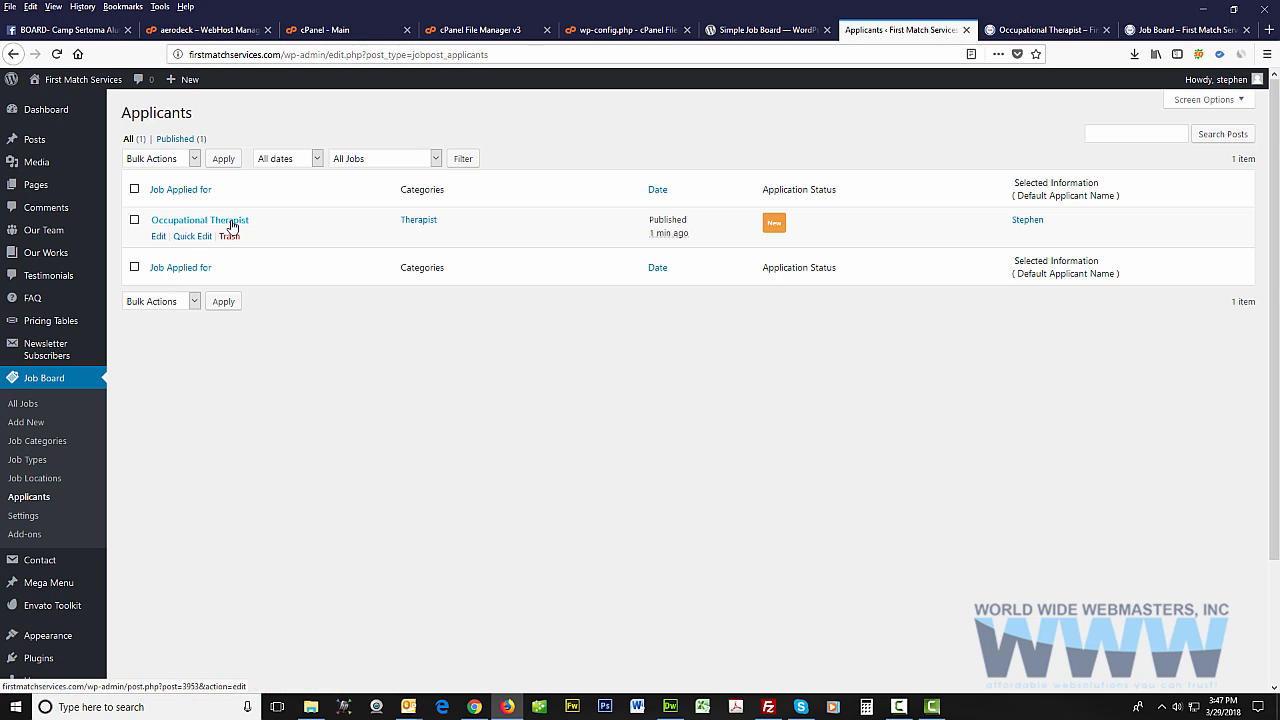
{"action": "left_click", "coordinate": [158, 236]}
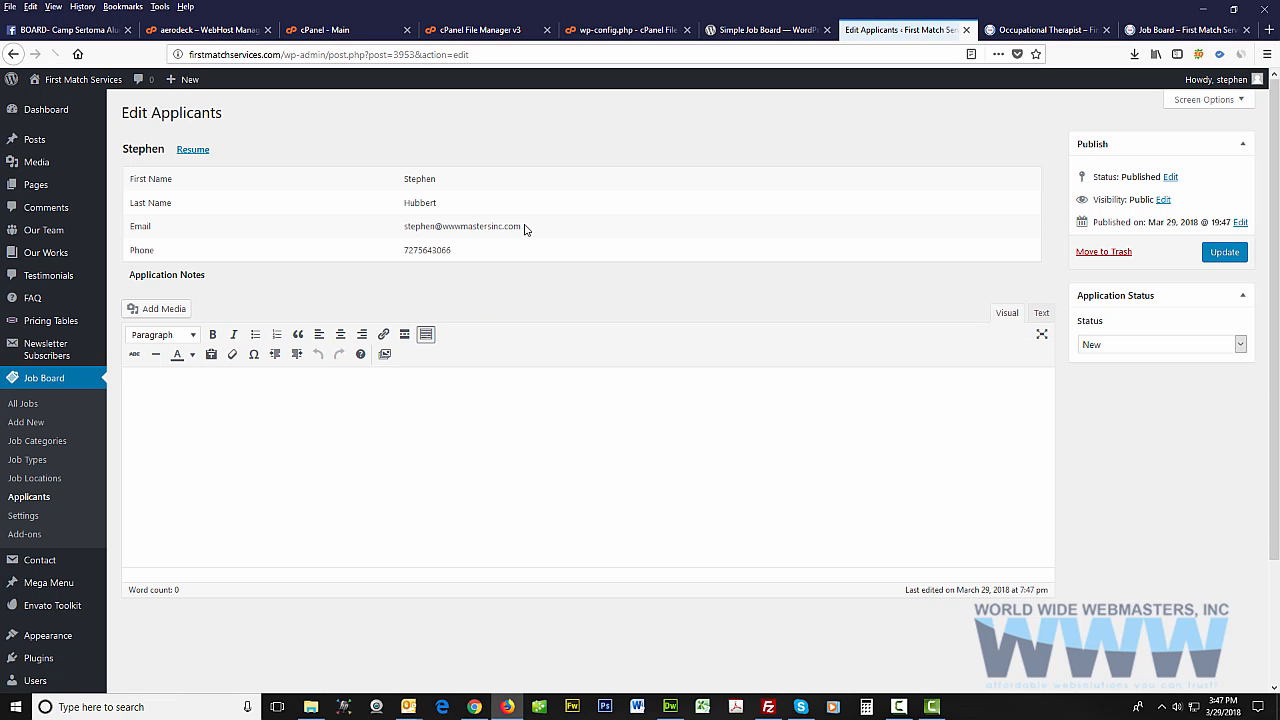
{"action": "scroll", "coordinate": [520, 229], "scroll_direction": "down", "scroll_amount": 1}
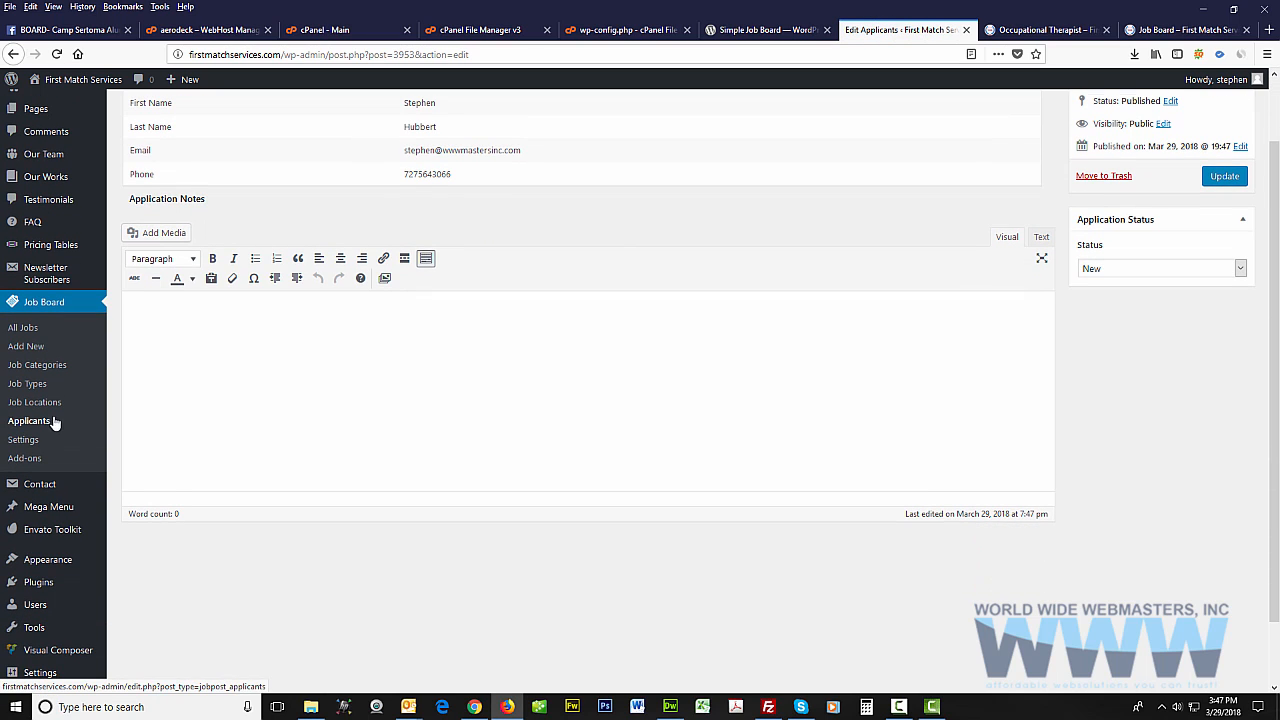
Return to the Applicants list, reopen the Occupational Therapist application, and request its attached resume, dismissing the download without saving the file
{"action": "left_click", "coordinate": [29, 424]}
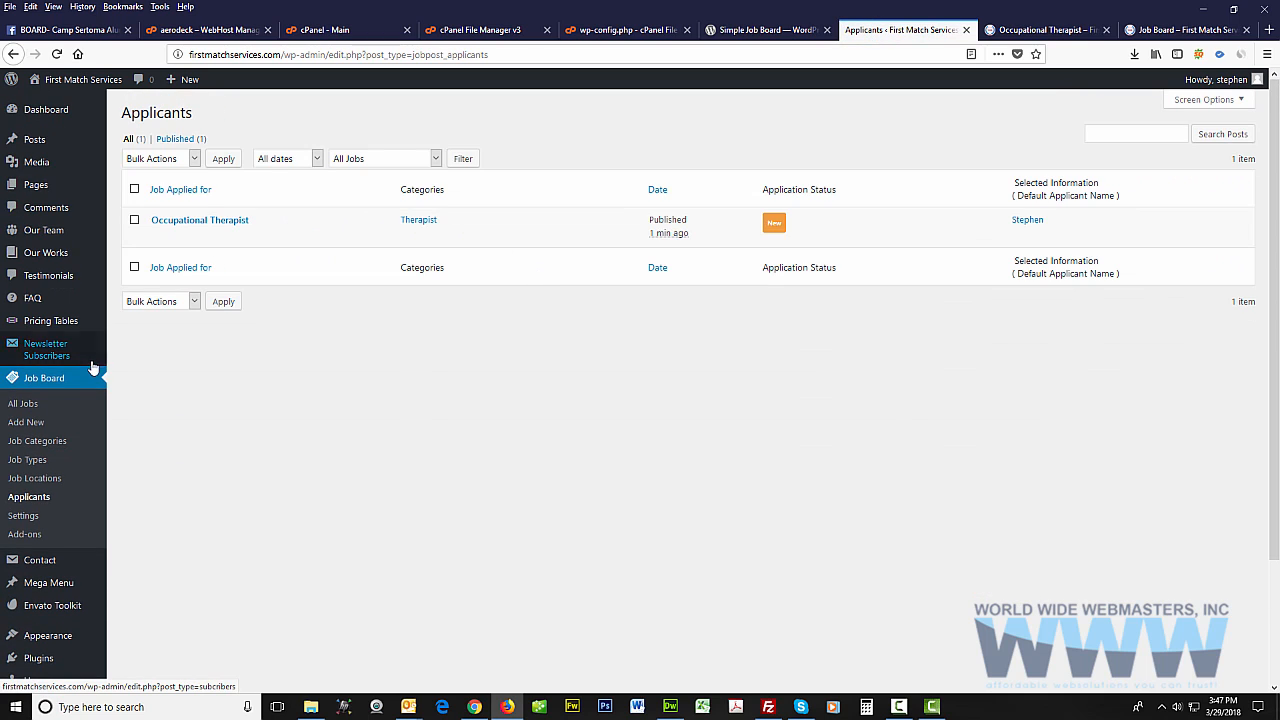
{"action": "left_click", "coordinate": [196, 222]}
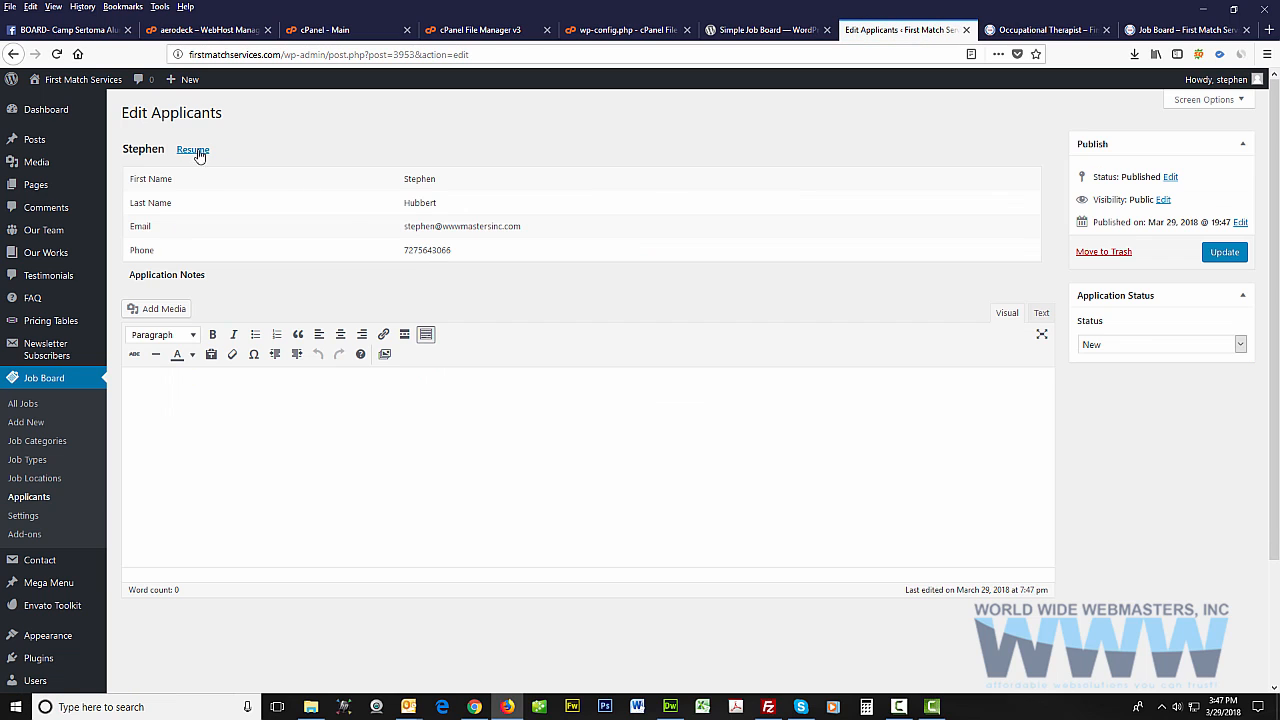
{"action": "left_click", "coordinate": [194, 151]}
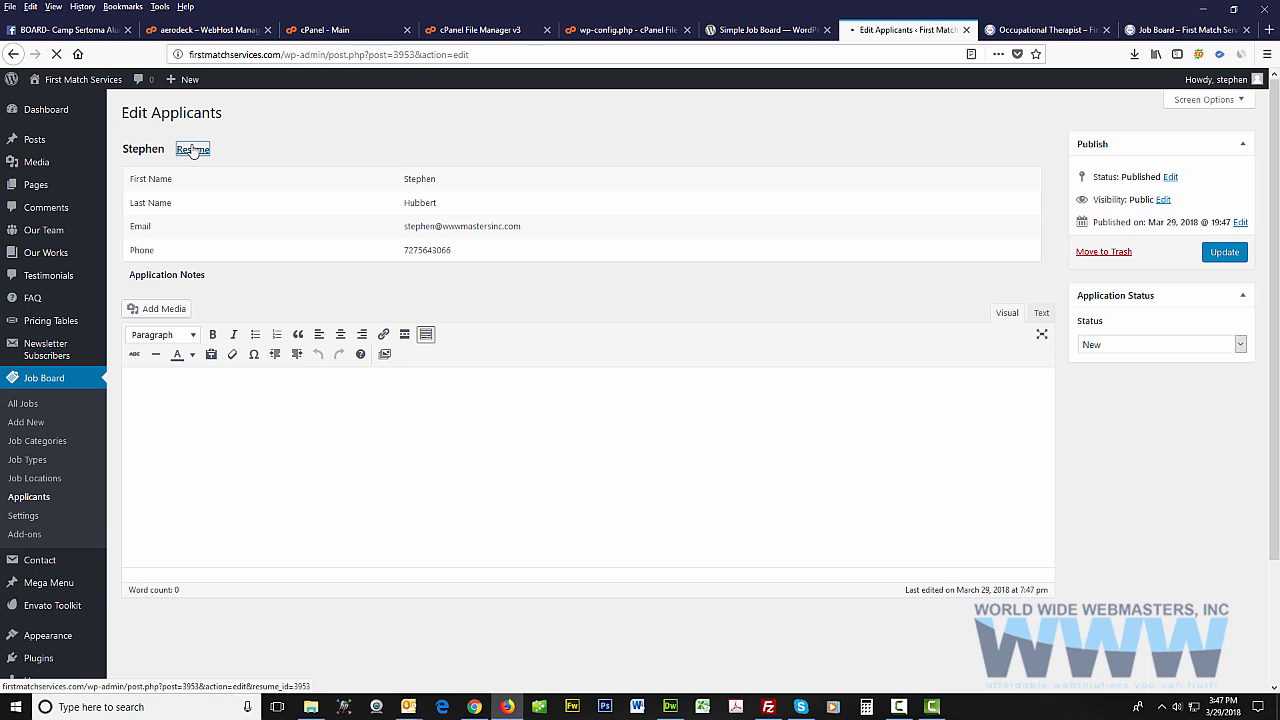
{"action": "left_click", "coordinate": [429, 457]}
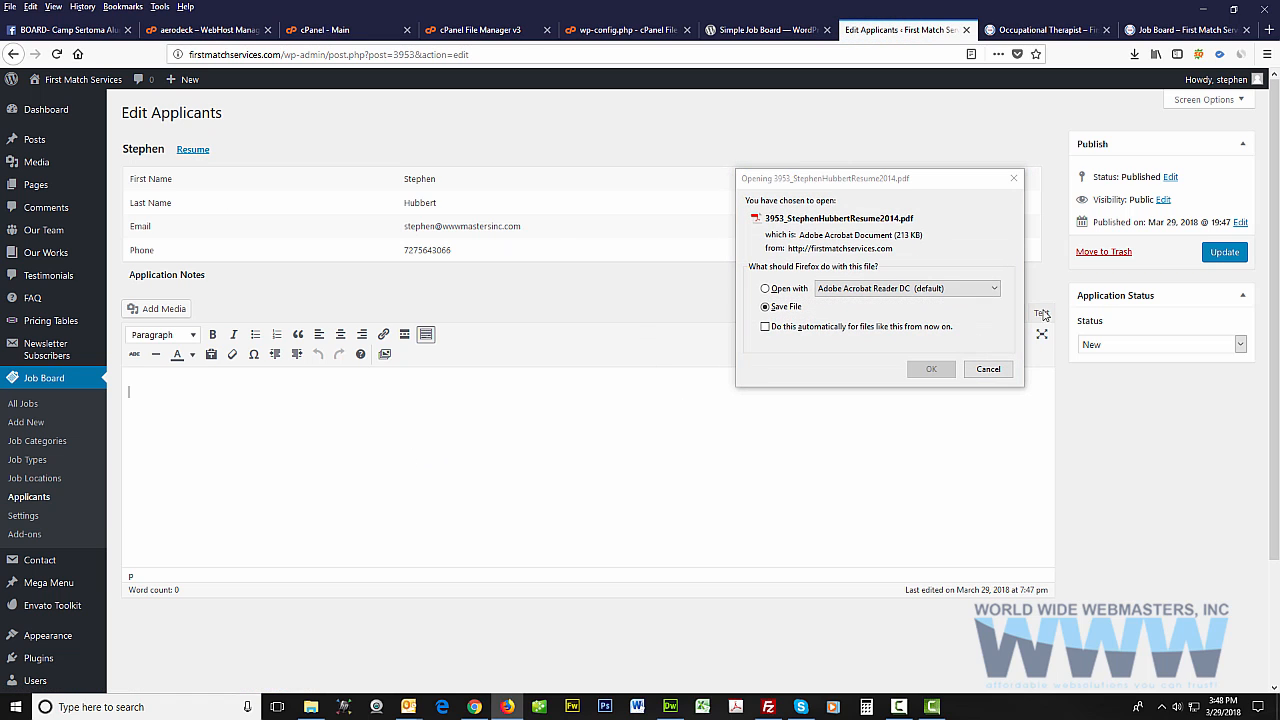
{"action": "left_click", "coordinate": [988, 369]}
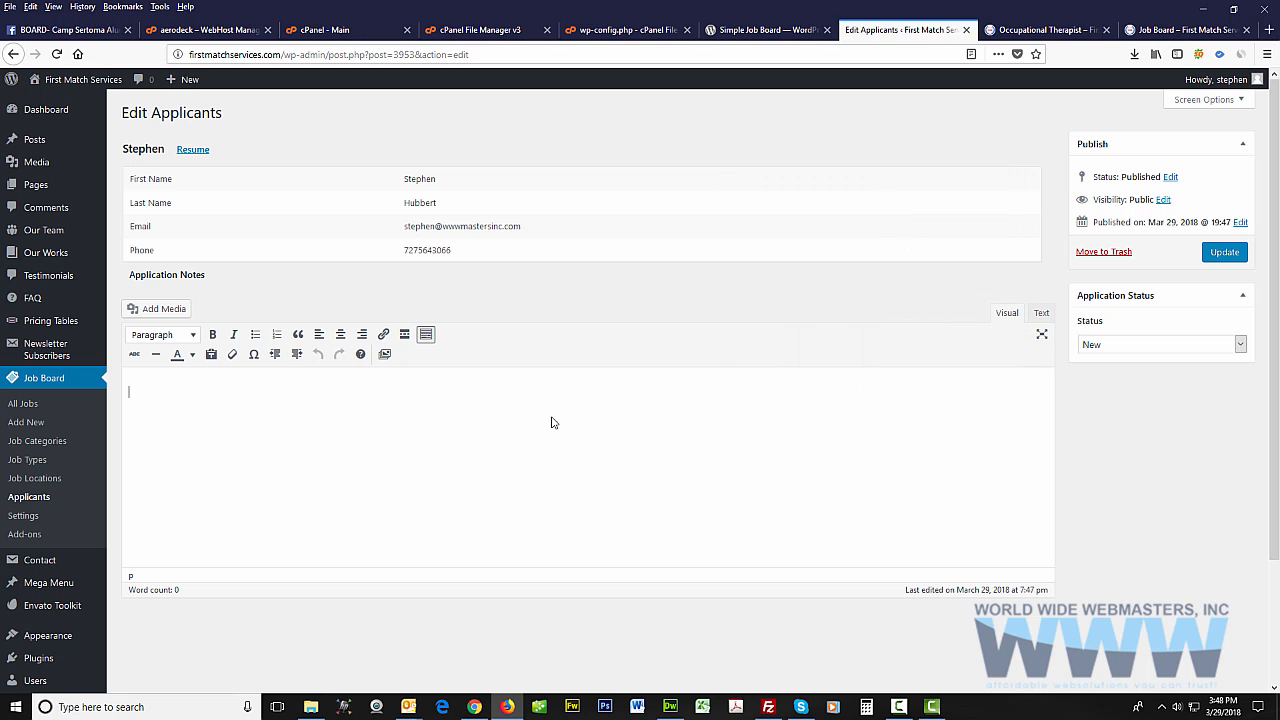
{"action": "scroll", "coordinate": [643, 394], "scroll_direction": "down", "scroll_amount": 3}
{"action": "scroll", "coordinate": [363, 443], "scroll_direction": "up", "scroll_amount": 3}
Switch to the published Occupational Therapist job page and review its description, requirements, job features and application section
{"action": "left_click", "coordinate": [1040, 30]}
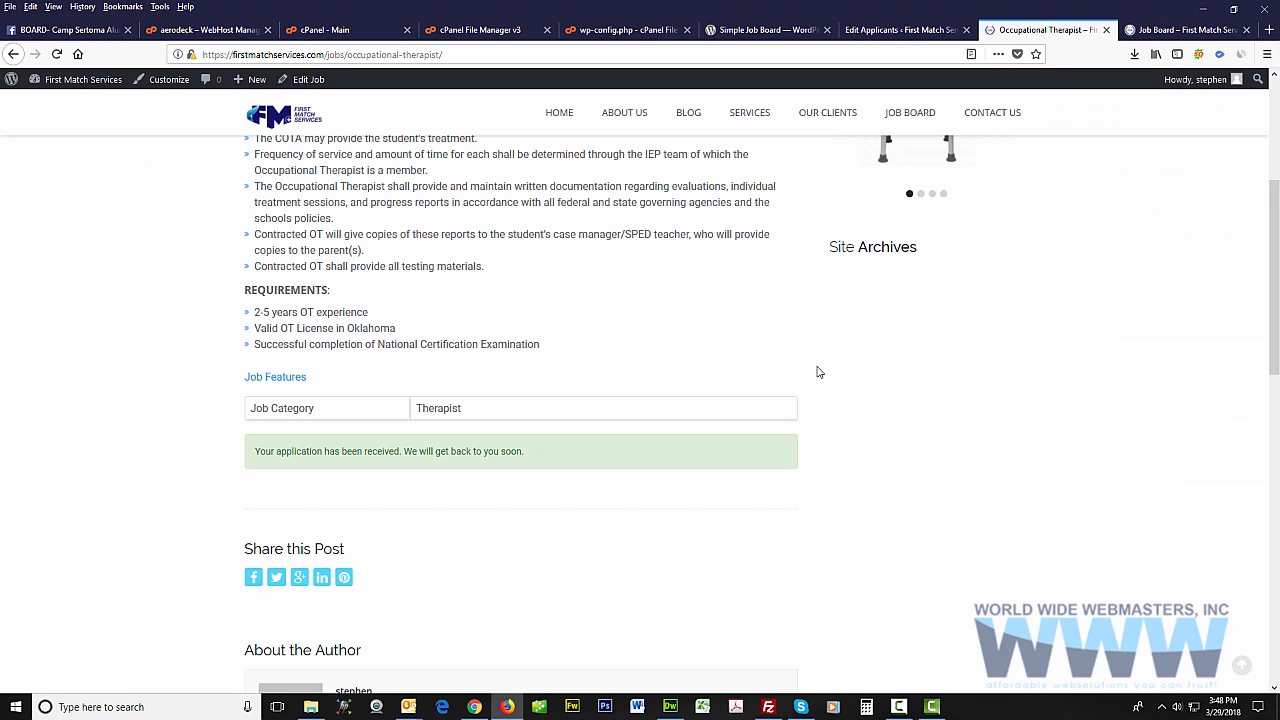
{"action": "scroll", "coordinate": [818, 372], "scroll_direction": "up", "scroll_amount": 5}
{"action": "scroll", "coordinate": [817, 371], "scroll_direction": "down", "scroll_amount": 4}
{"action": "scroll", "coordinate": [817, 371], "scroll_direction": "up", "scroll_amount": 3}
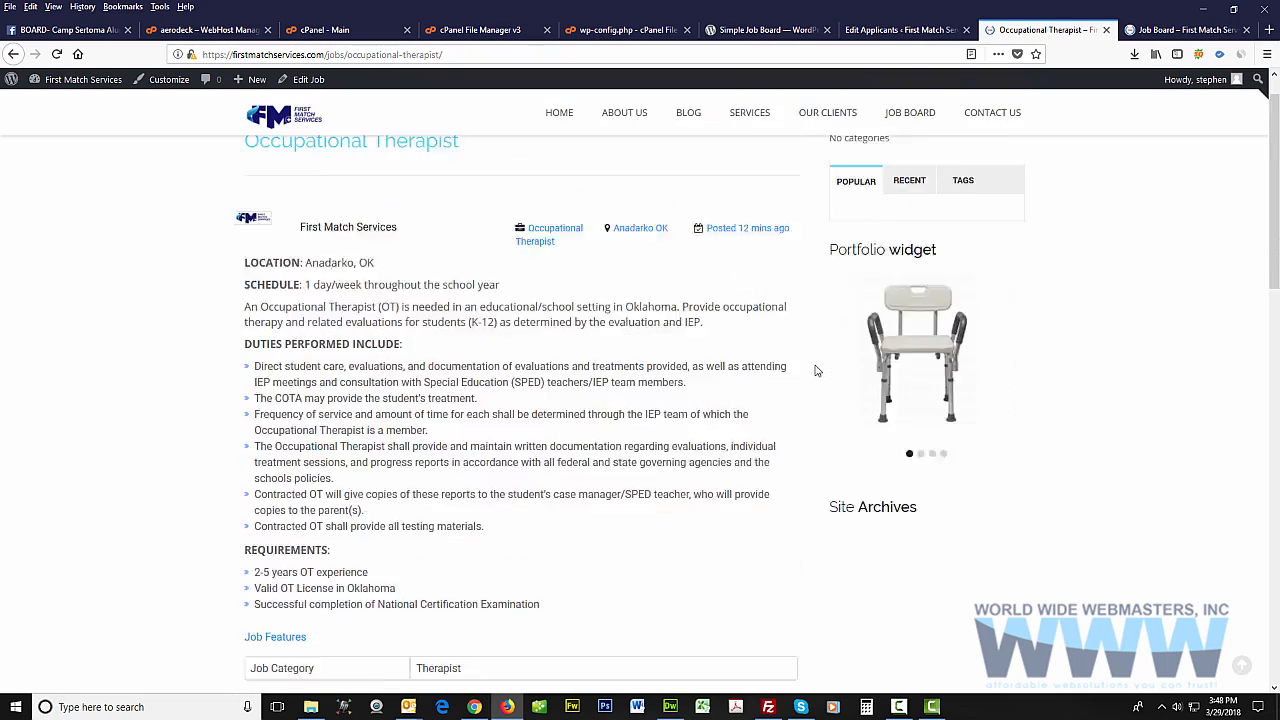
{"action": "scroll", "coordinate": [590, 372], "scroll_direction": "up", "scroll_amount": 2}
{"action": "scroll", "coordinate": [590, 372], "scroll_direction": "down", "scroll_amount": 4}
{"action": "scroll", "coordinate": [463, 349], "scroll_direction": "up", "scroll_amount": 4}
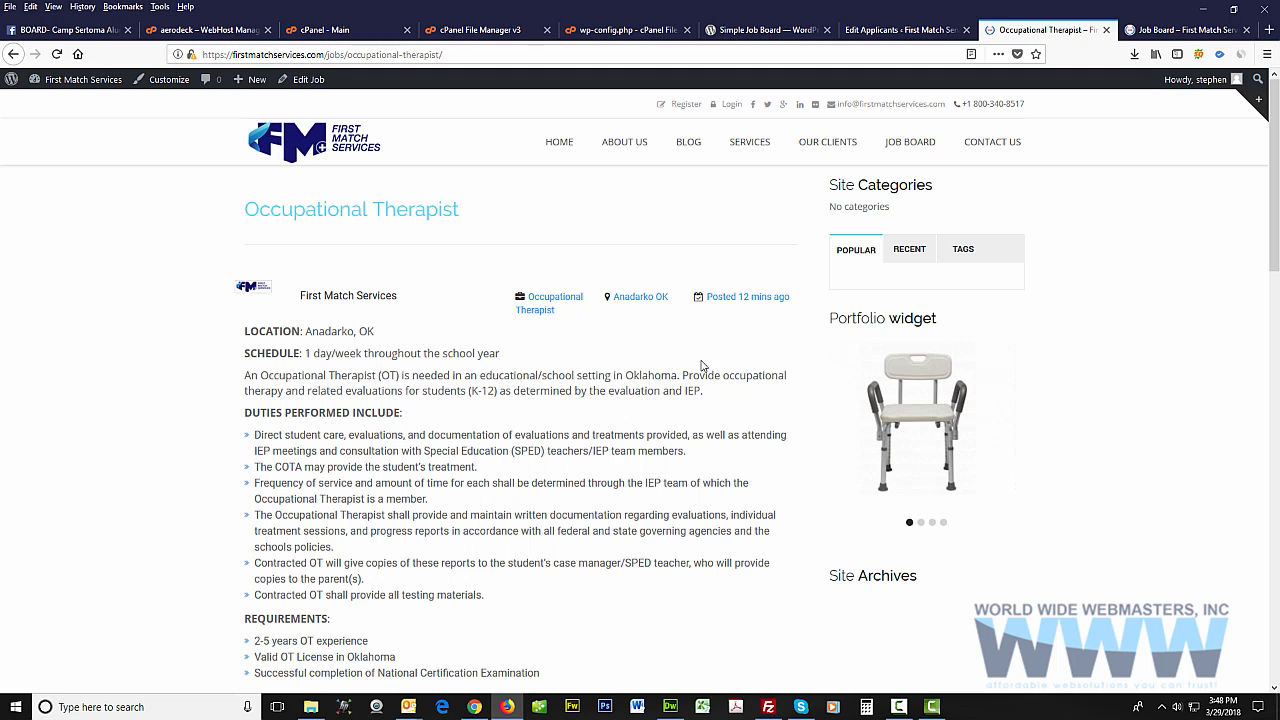
{"action": "scroll", "coordinate": [568, 384], "scroll_direction": "down", "scroll_amount": 3}
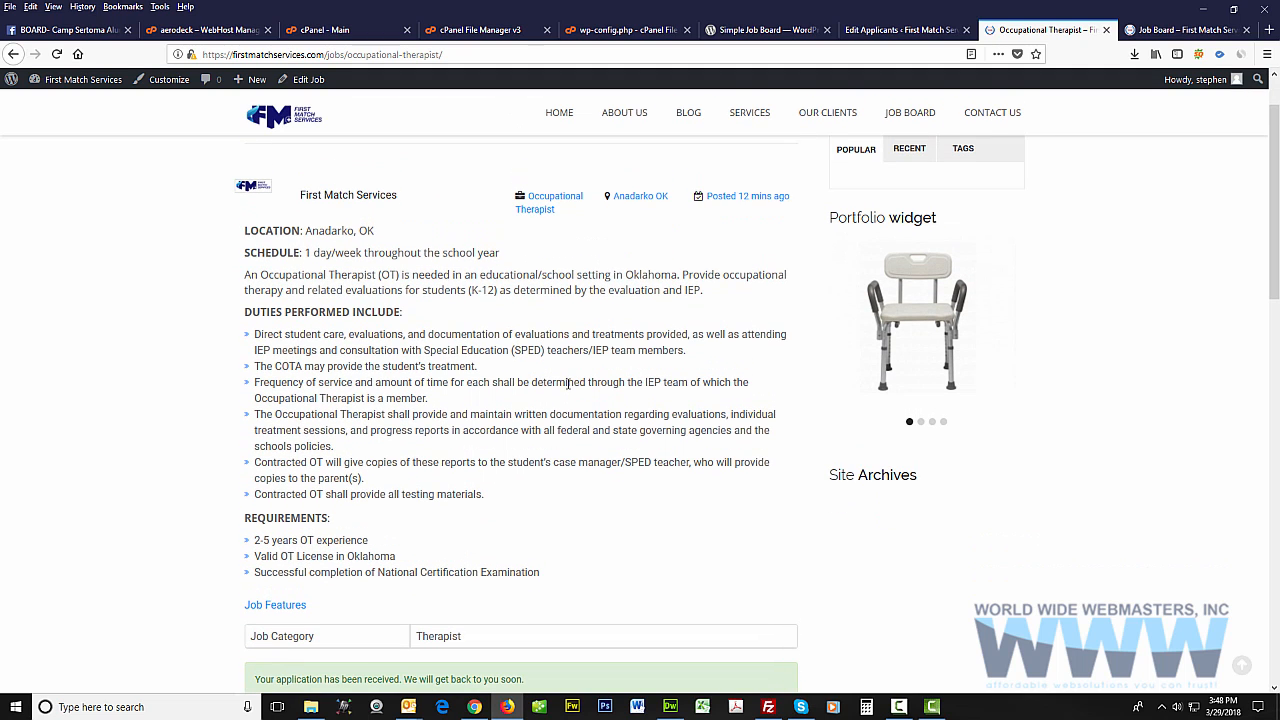